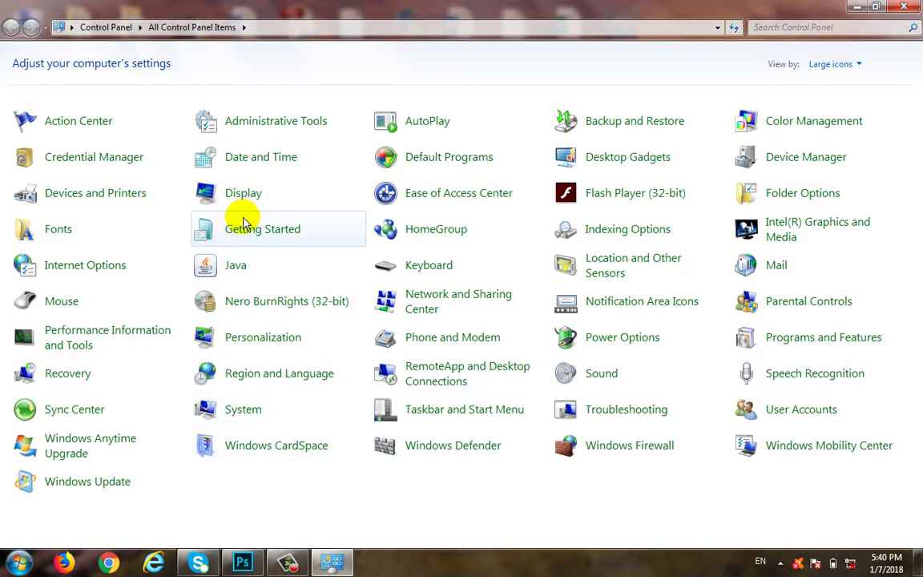
Open the Taskbar and Start Menu properties from the Control Panel items and close the dialog
{"action": "left_click", "coordinate": [473, 410]}
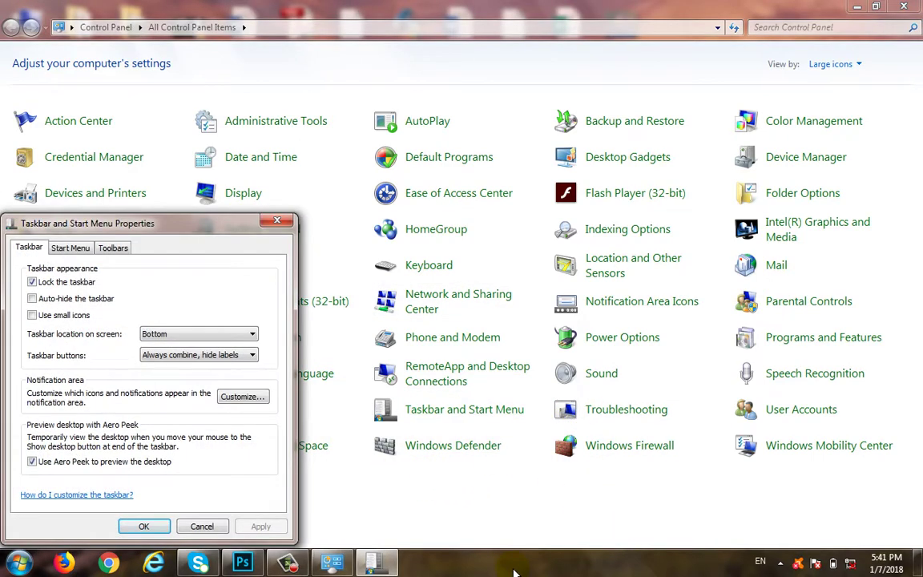
{"action": "left_click", "coordinate": [277, 220]}
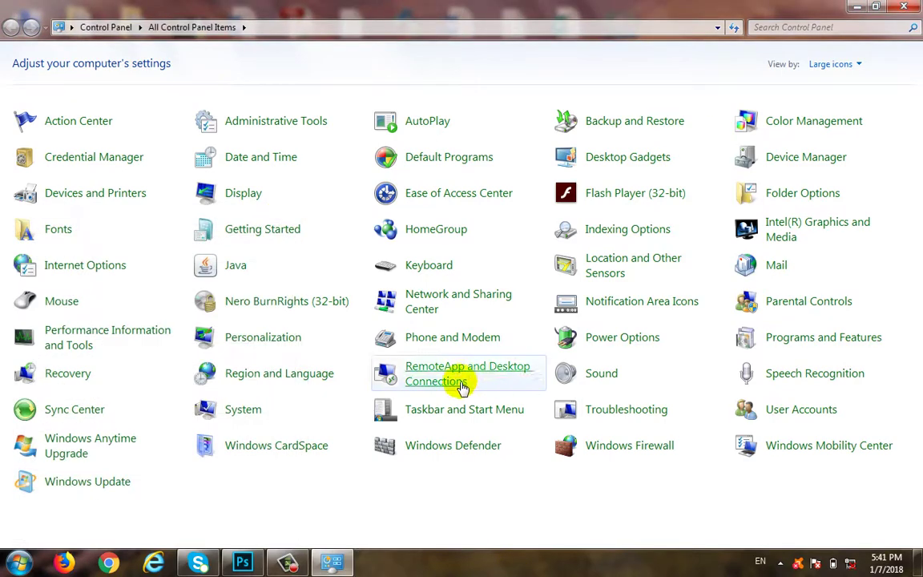
View the Taskbar and Start Menu properties through the desktop's Personalize option, and return to All Control Panel Items
{"action": "left_click", "coordinate": [852, 7]}
{"action": "right_click", "coordinate": [707, 275]}
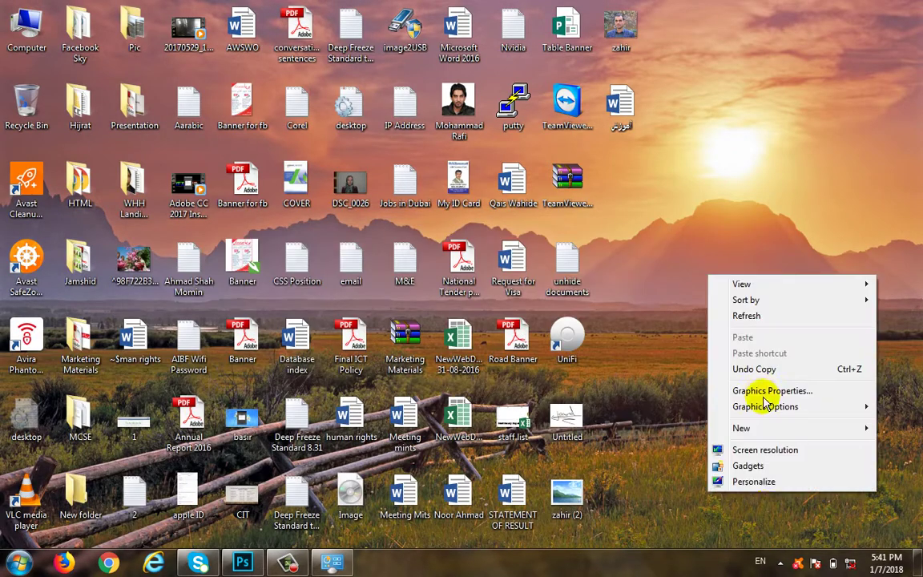
{"action": "left_click", "coordinate": [766, 487]}
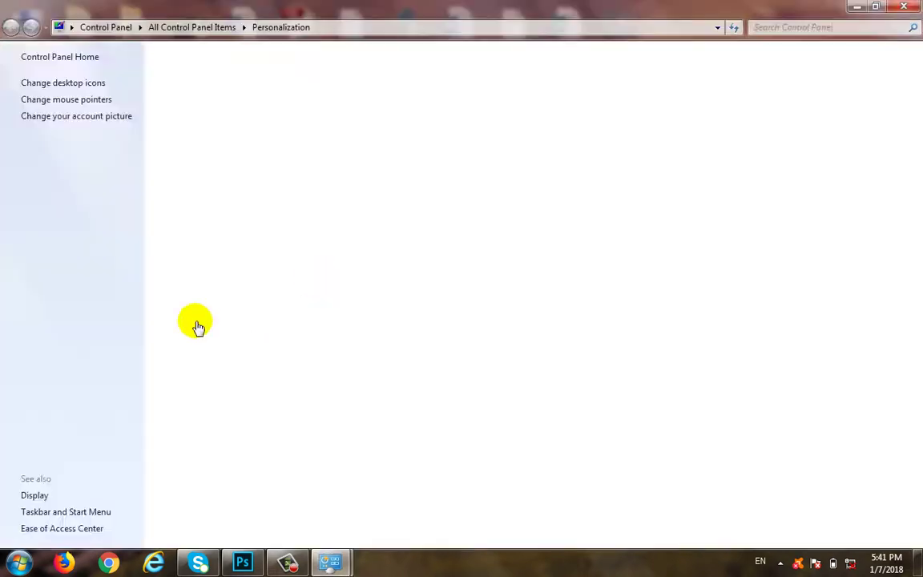
{"action": "left_click", "coordinate": [67, 513]}
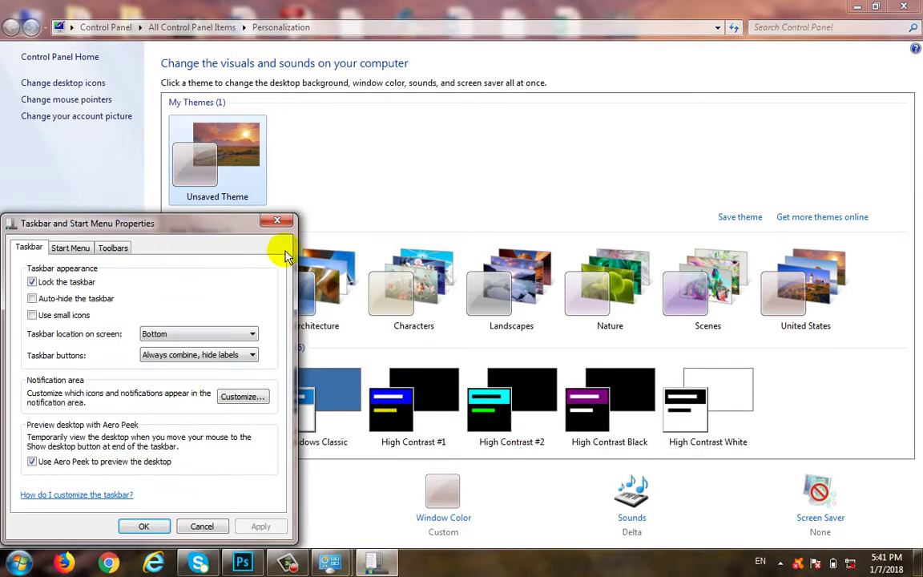
{"action": "left_click", "coordinate": [276, 222]}
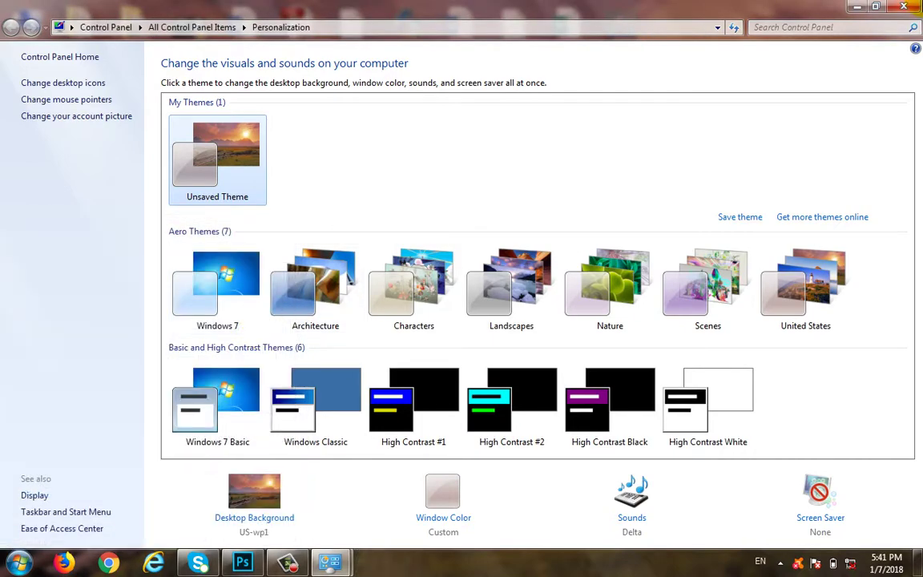
{"action": "left_click", "coordinate": [332, 563]}
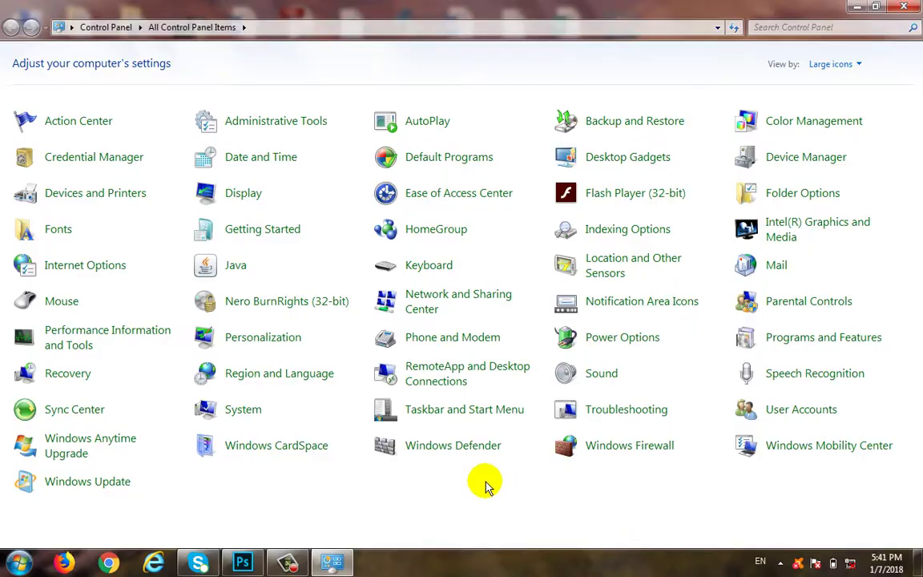
View the Taskbar and Start Menu properties from Control Panel and again from the taskbar's own Properties command, dismissing both dialogs
{"action": "left_click", "coordinate": [473, 412]}
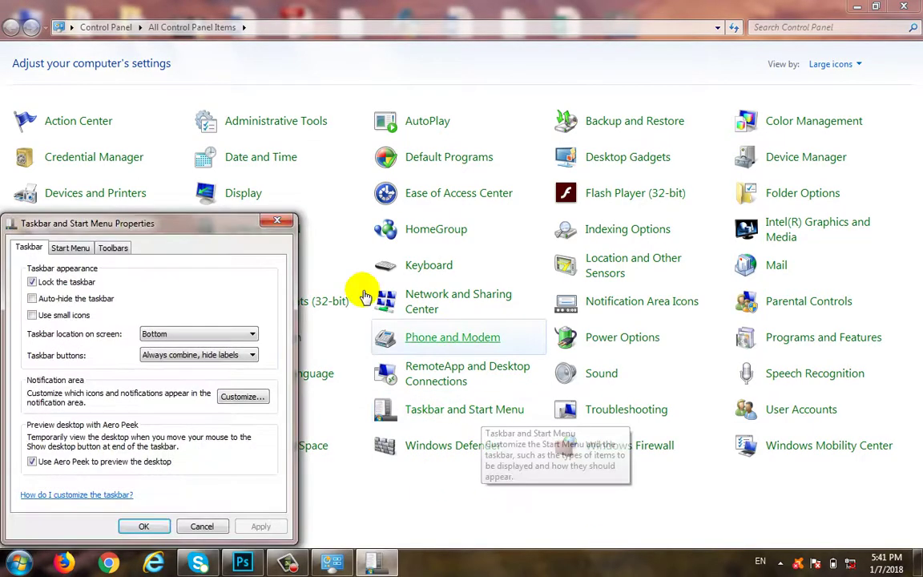
{"action": "left_click", "coordinate": [276, 222]}
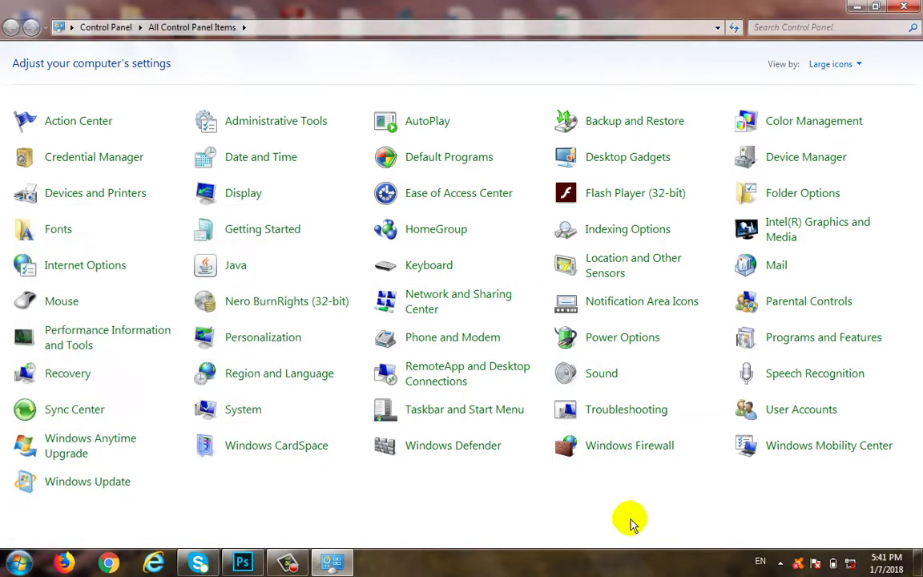
{"action": "right_click", "coordinate": [639, 571]}
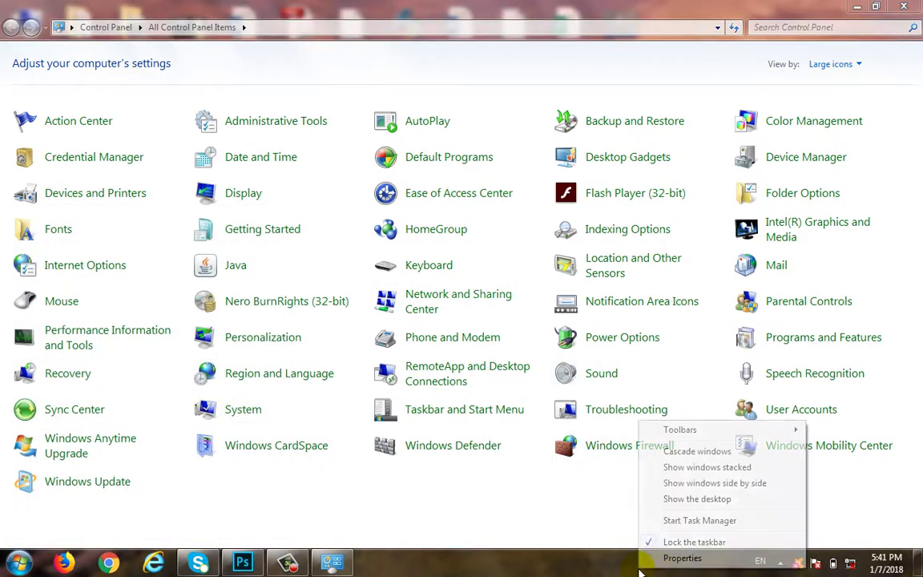
{"action": "left_click", "coordinate": [682, 559]}
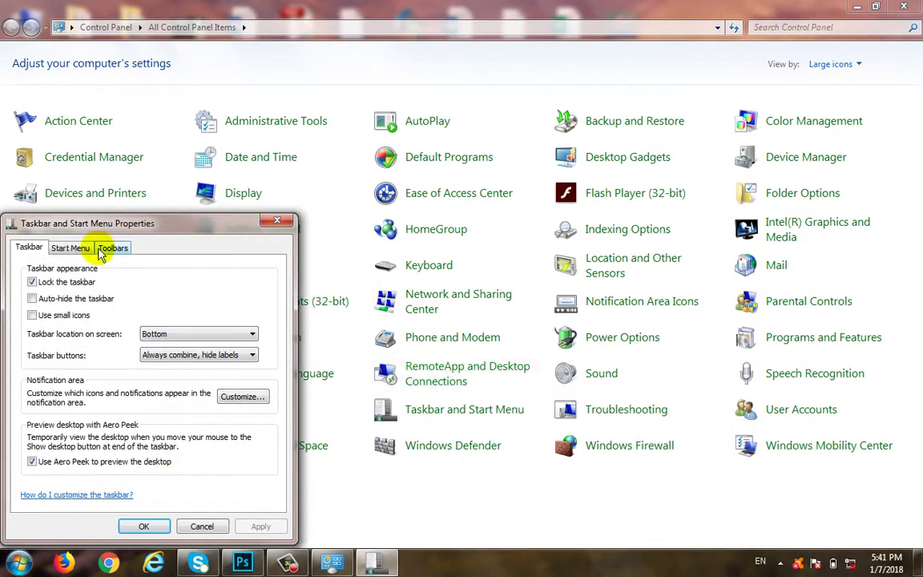
{"action": "left_click", "coordinate": [204, 526]}
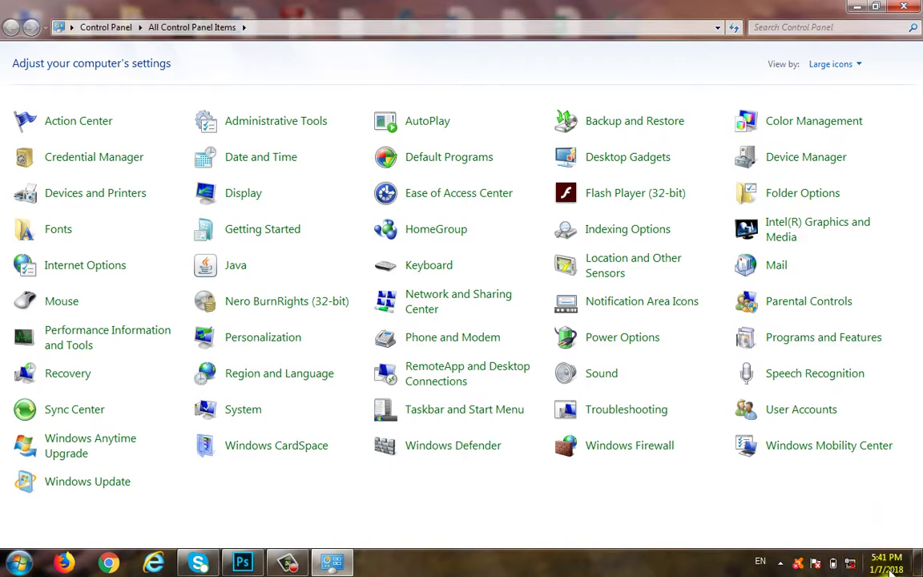
Open the date and time settings from the taskbar clock and close the Date and Time dialog
{"action": "mouse_move", "coordinate": [897, 569]}
{"action": "left_click", "coordinate": [899, 565]}
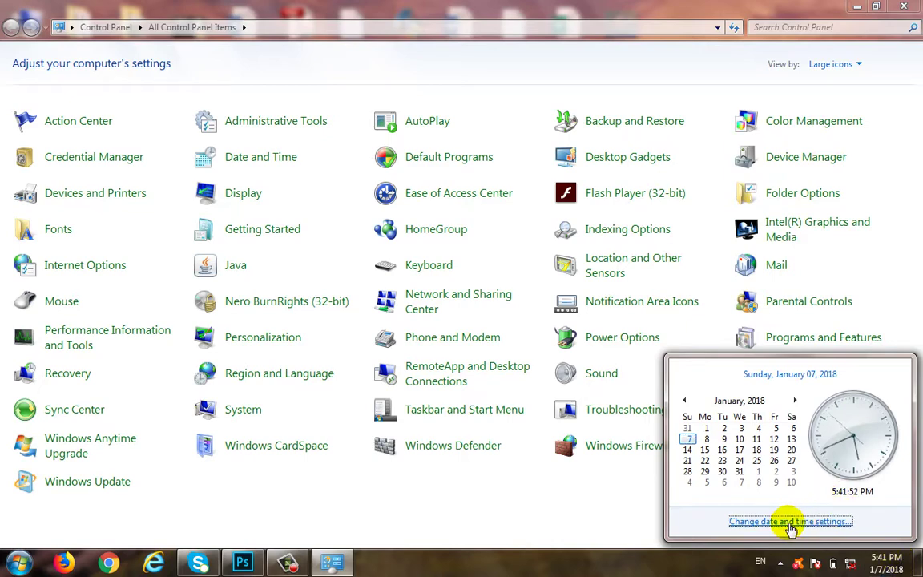
{"action": "left_click", "coordinate": [790, 523]}
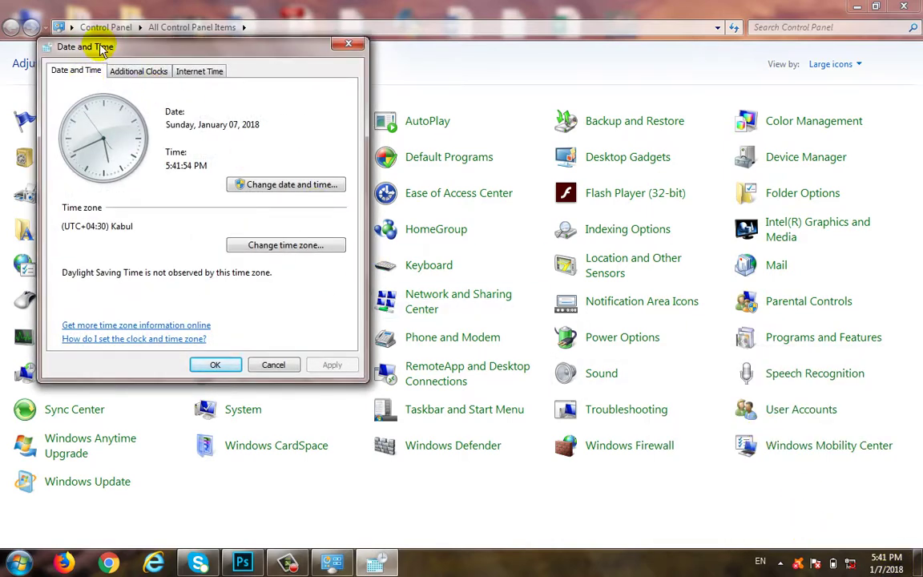
{"action": "left_click_drag", "start_coordinate": [102, 48], "coordinate": [125, 66]}
{"action": "left_click", "coordinate": [372, 62]}
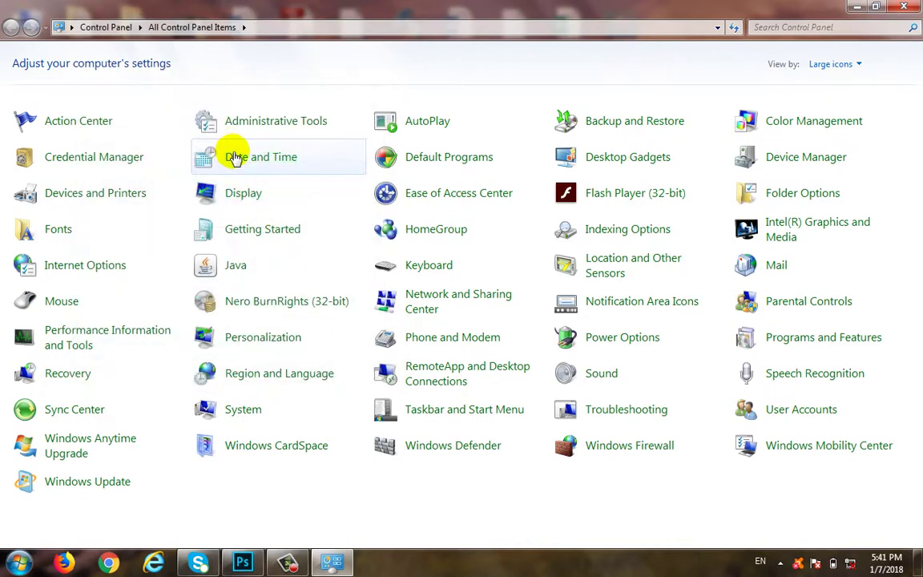
Open Date and Time from Control Panel and set the system clock's hour to 6 PM
{"action": "left_click", "coordinate": [237, 158]}
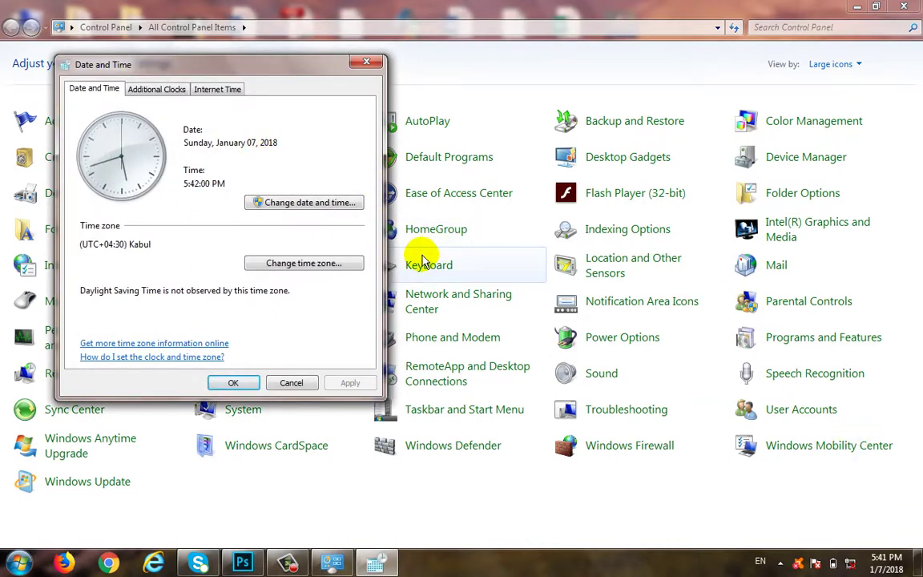
{"action": "left_click", "coordinate": [309, 205]}
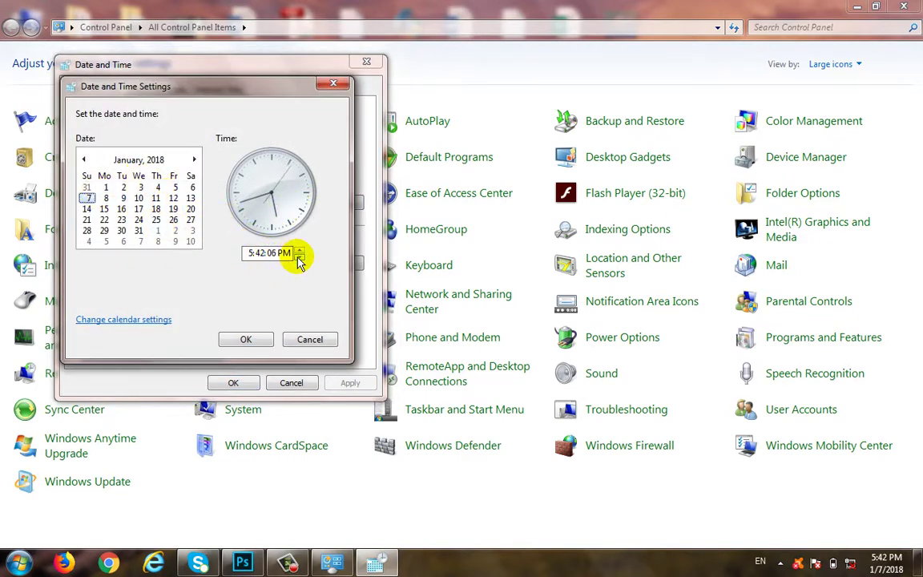
{"action": "left_click", "coordinate": [259, 255]}
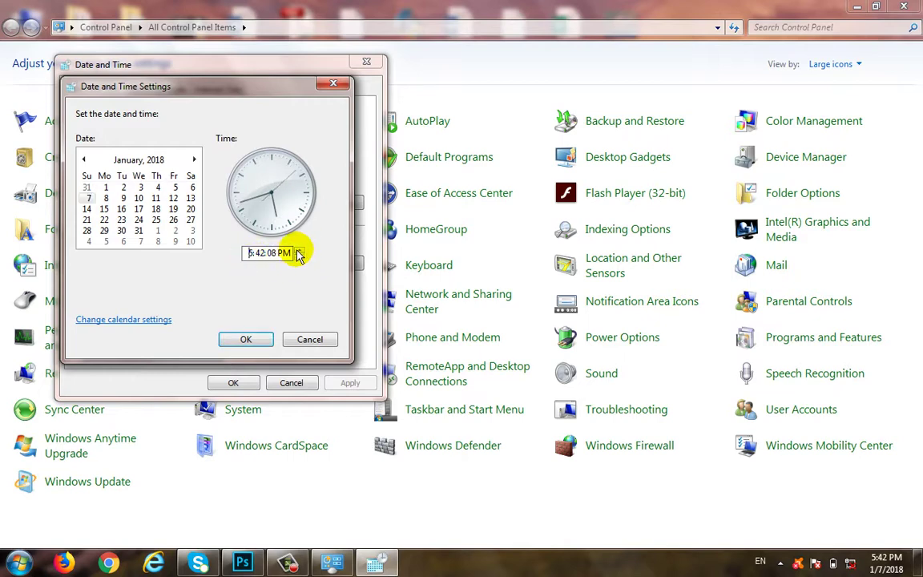
{"action": "left_click", "coordinate": [246, 339]}
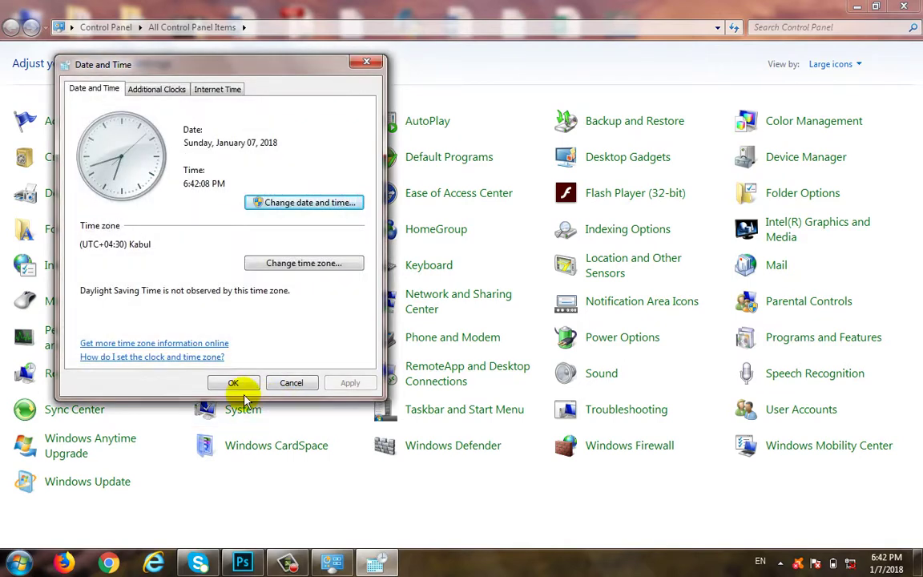
{"action": "left_click", "coordinate": [240, 383]}
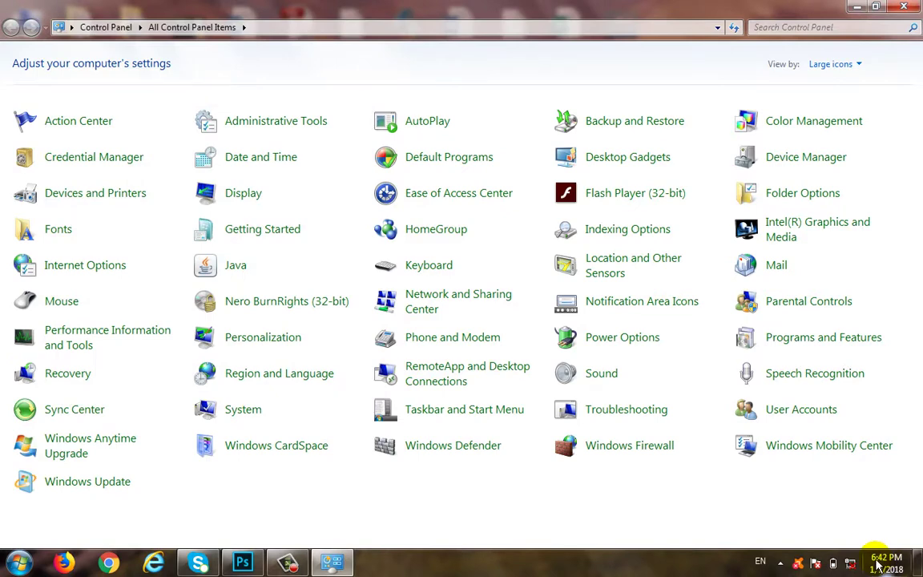
Set the system clock's hour to 5 PM in the date and time settings reached from the taskbar clock
{"action": "left_click", "coordinate": [884, 561]}
{"action": "left_click", "coordinate": [830, 525]}
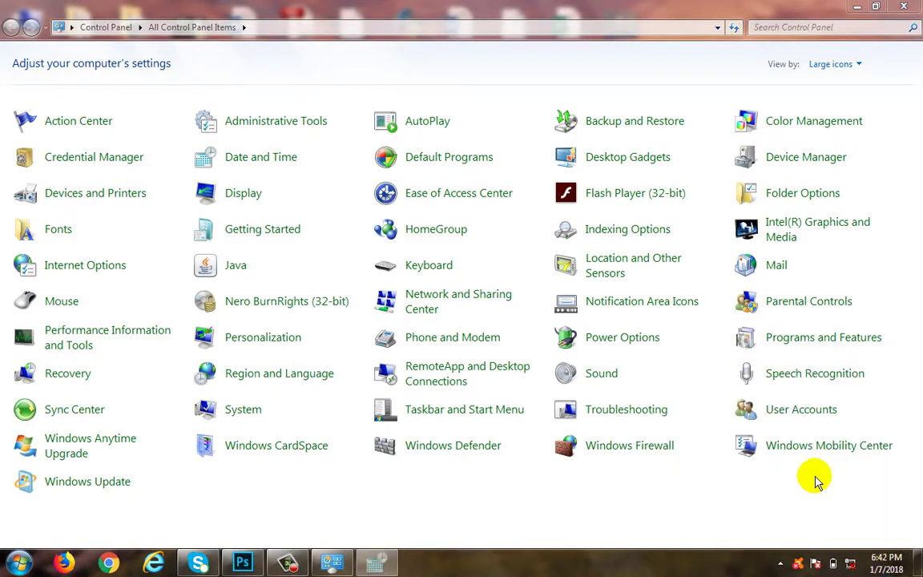
{"action": "left_click", "coordinate": [340, 225]}
{"action": "left_click", "coordinate": [269, 272]}
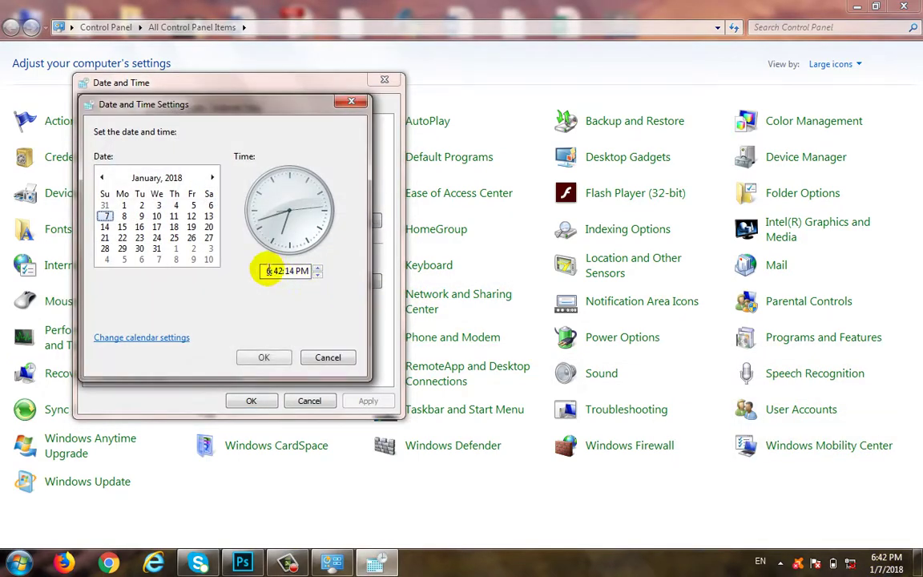
{"action": "left_click", "coordinate": [318, 276]}
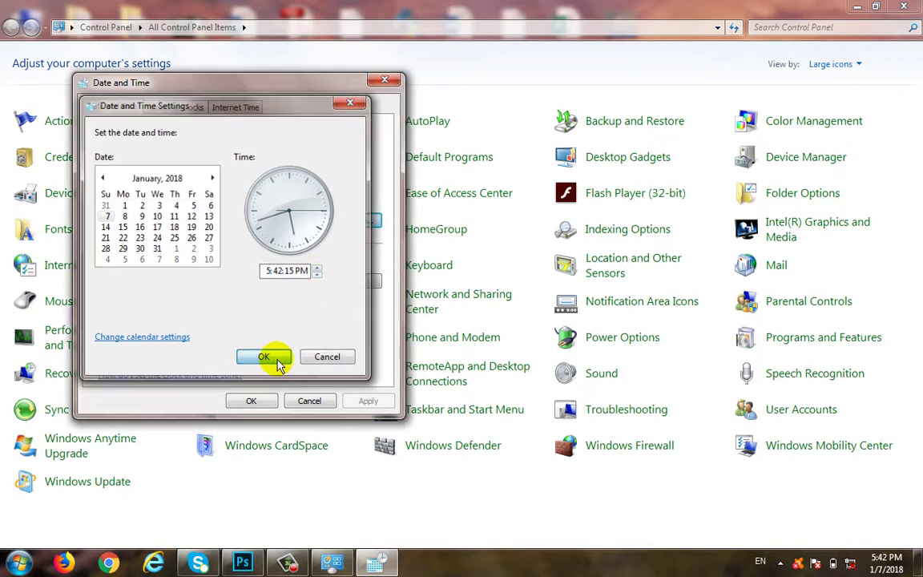
{"action": "left_click", "coordinate": [272, 358]}
{"action": "left_click", "coordinate": [250, 400]}
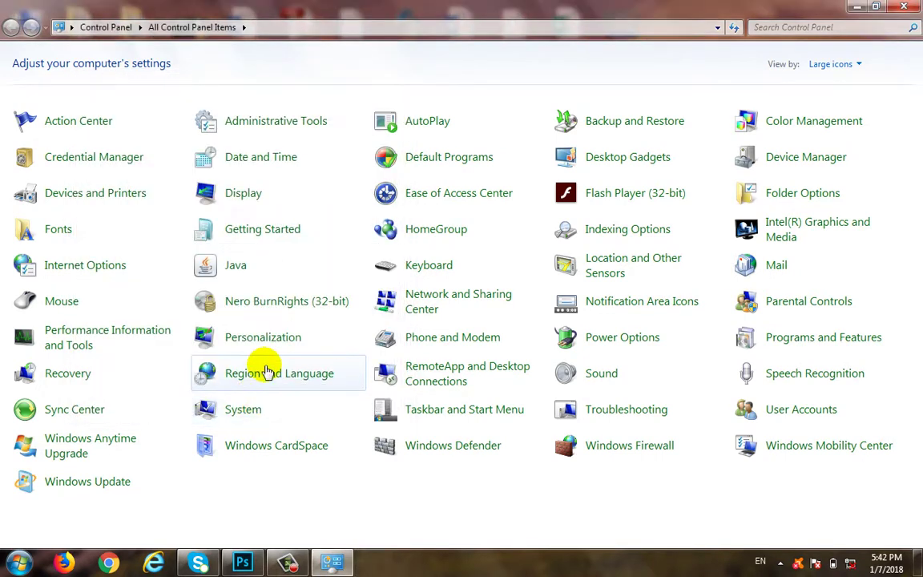
Browse the available time zones in the Date and Time settings, select (UTC+04:30) Kabul, and close the dialogs
{"action": "left_click", "coordinate": [250, 157]}
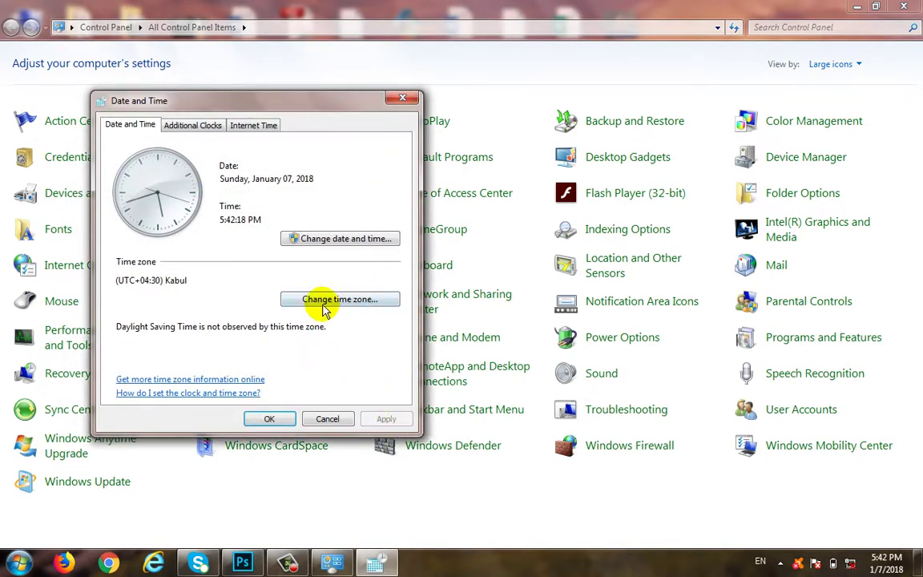
{"action": "left_click", "coordinate": [380, 303]}
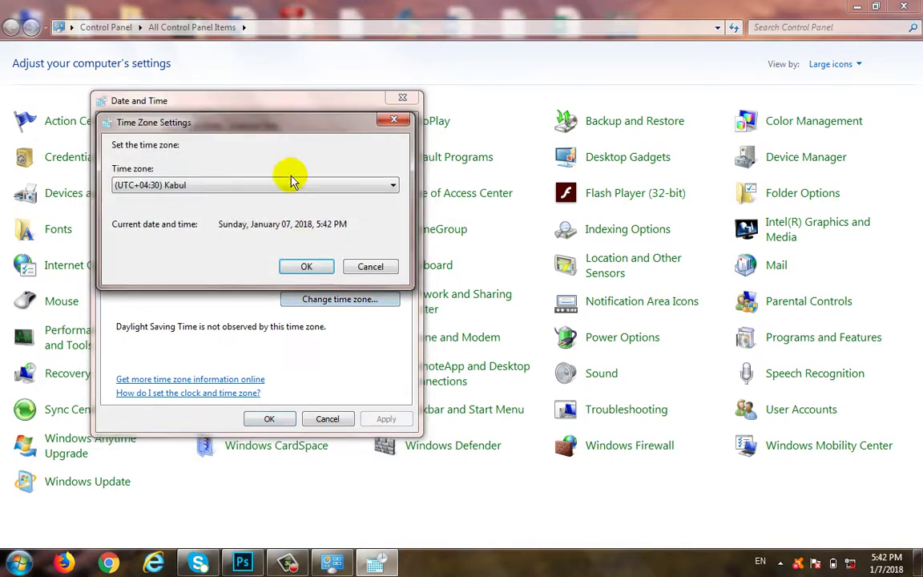
{"action": "left_click", "coordinate": [324, 151]}
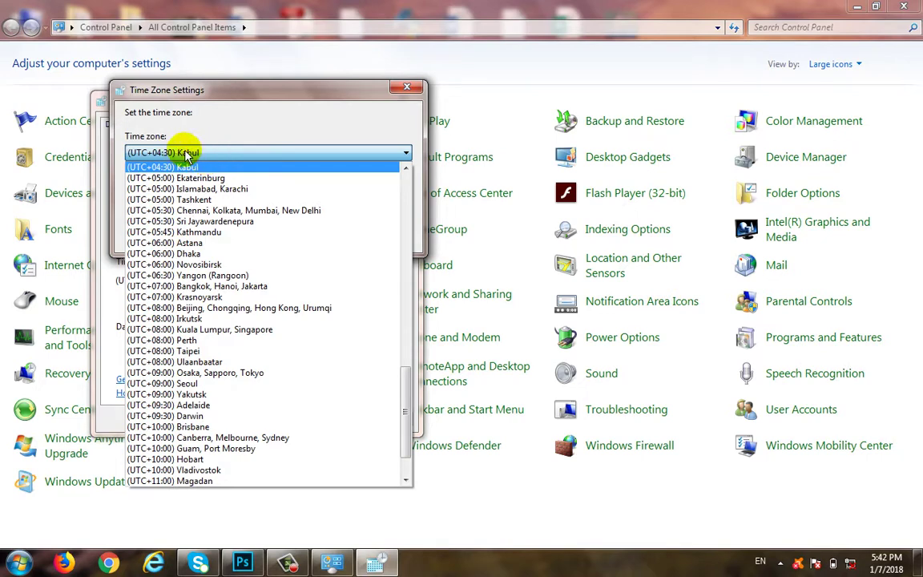
{"action": "scroll", "coordinate": [410, 377], "scroll_direction": "up", "scroll_amount": 7}
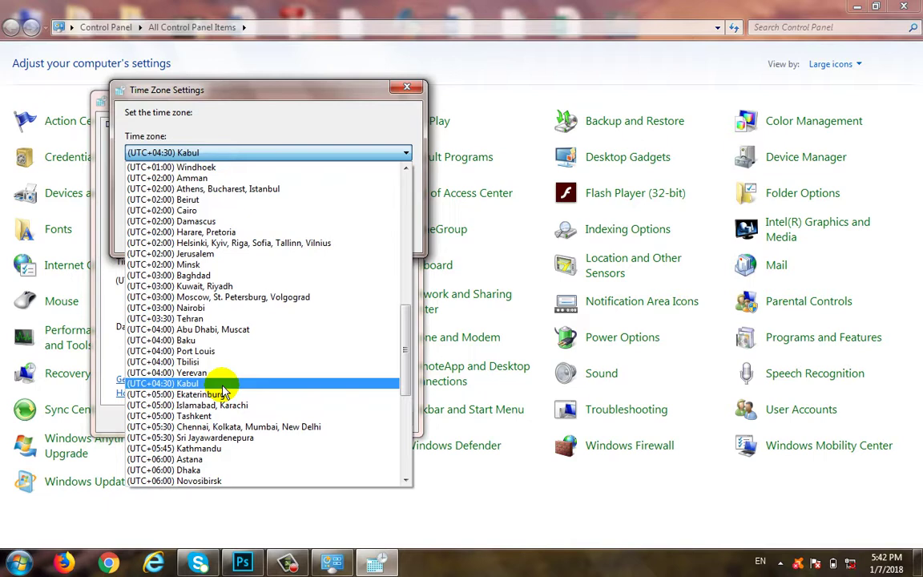
{"action": "scroll", "coordinate": [277, 355], "scroll_direction": "down", "scroll_amount": 2}
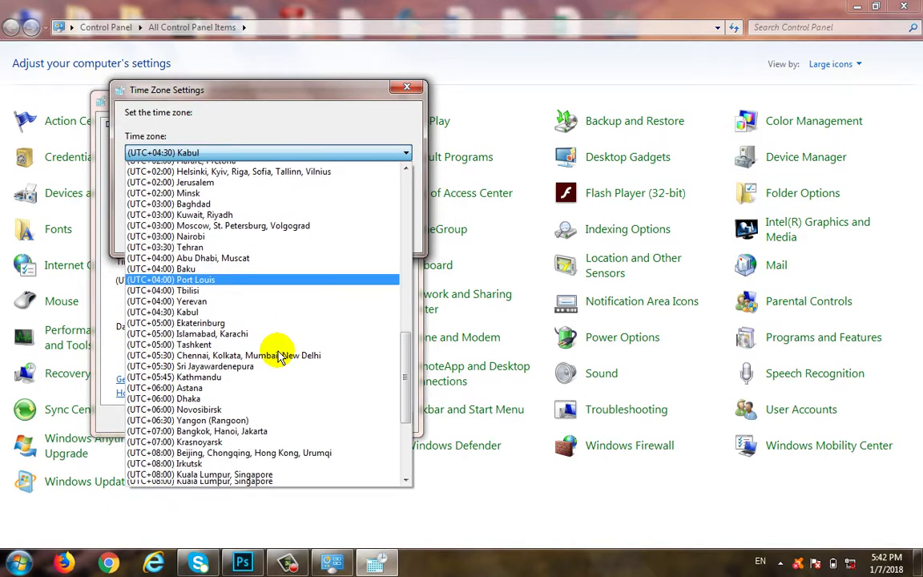
{"action": "scroll", "coordinate": [279, 355], "scroll_direction": "down", "scroll_amount": 5}
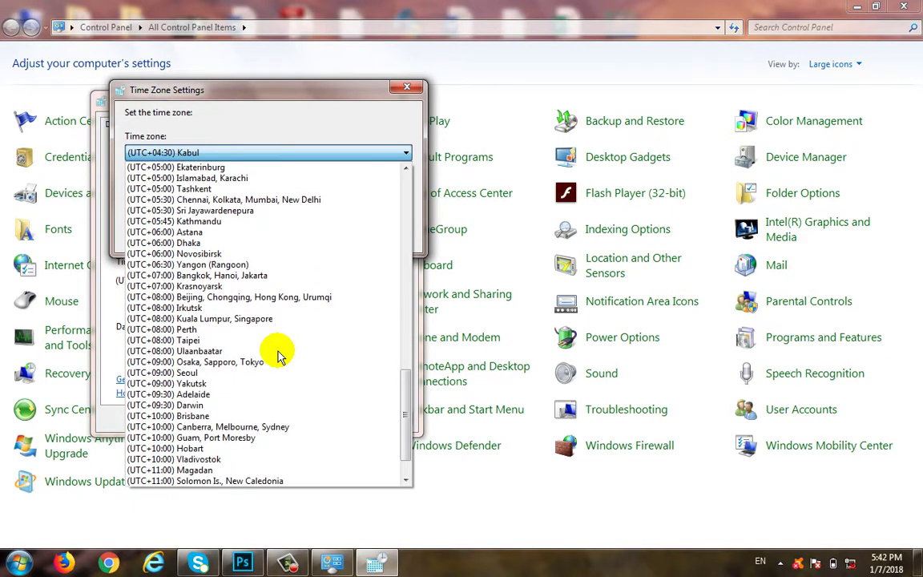
{"action": "scroll", "coordinate": [279, 355], "scroll_direction": "up", "scroll_amount": 8}
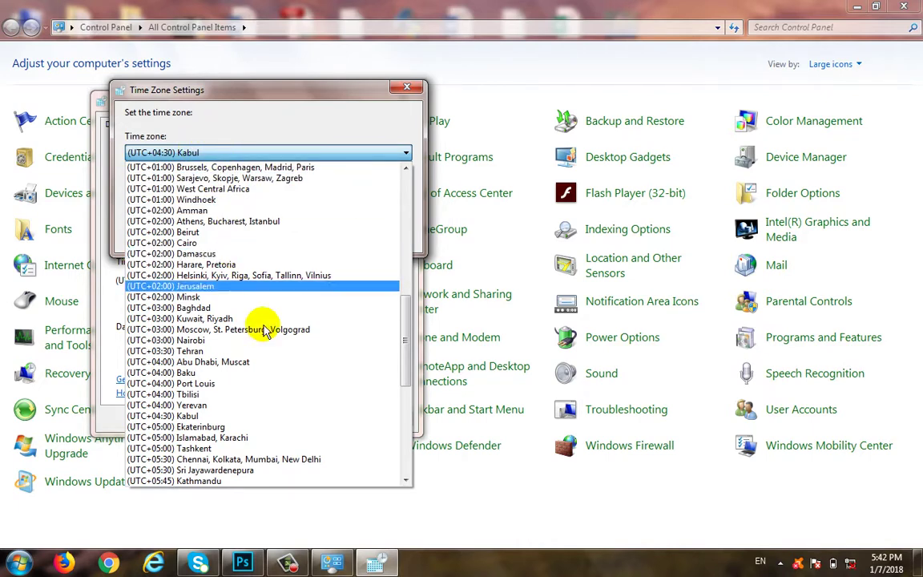
{"action": "left_click", "coordinate": [313, 417]}
{"action": "left_click", "coordinate": [319, 237]}
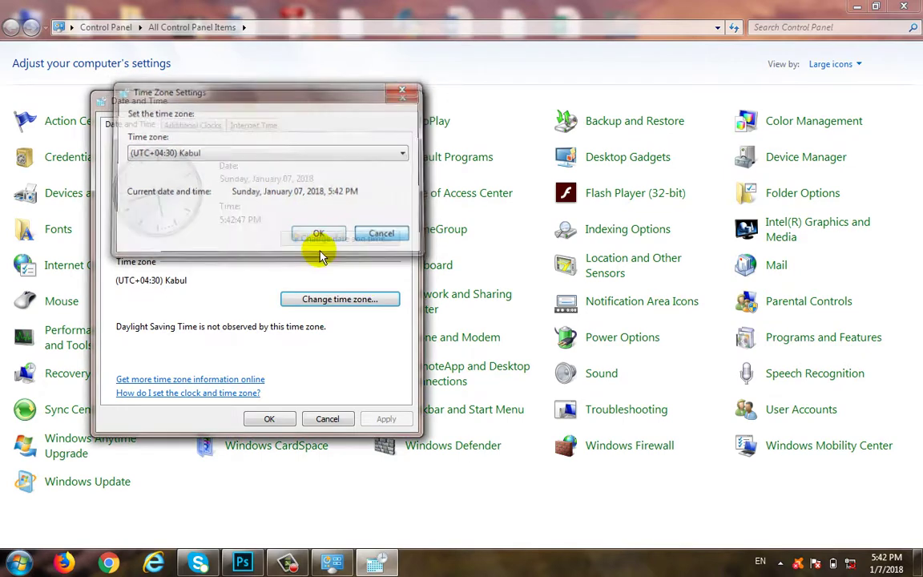
{"action": "left_click", "coordinate": [329, 419]}
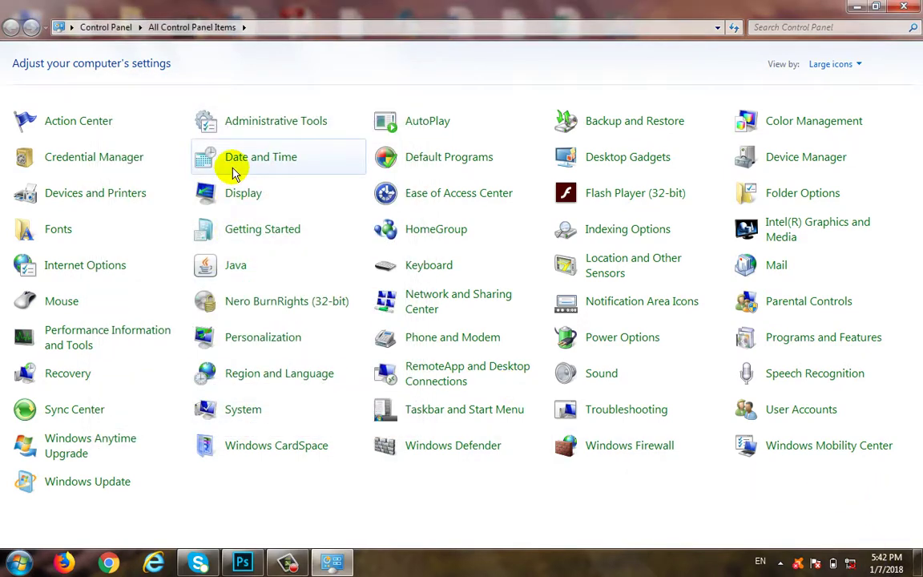
Open Devices and Printers from Control Panel, locate its Start menu entry, and examine the listed devices and printers
{"action": "left_click", "coordinate": [96, 200]}
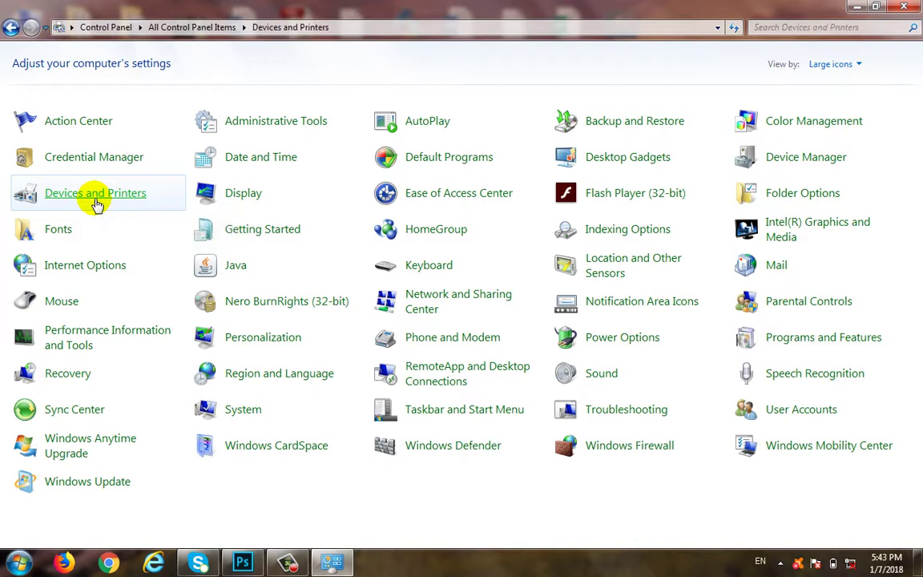
{"action": "left_click", "coordinate": [133, 271]}
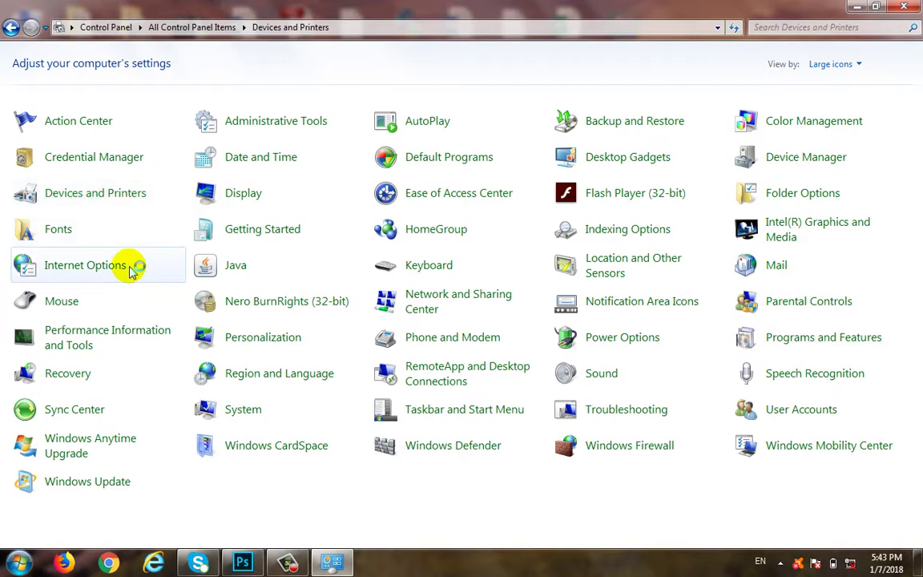
{"action": "left_click", "coordinate": [8, 562]}
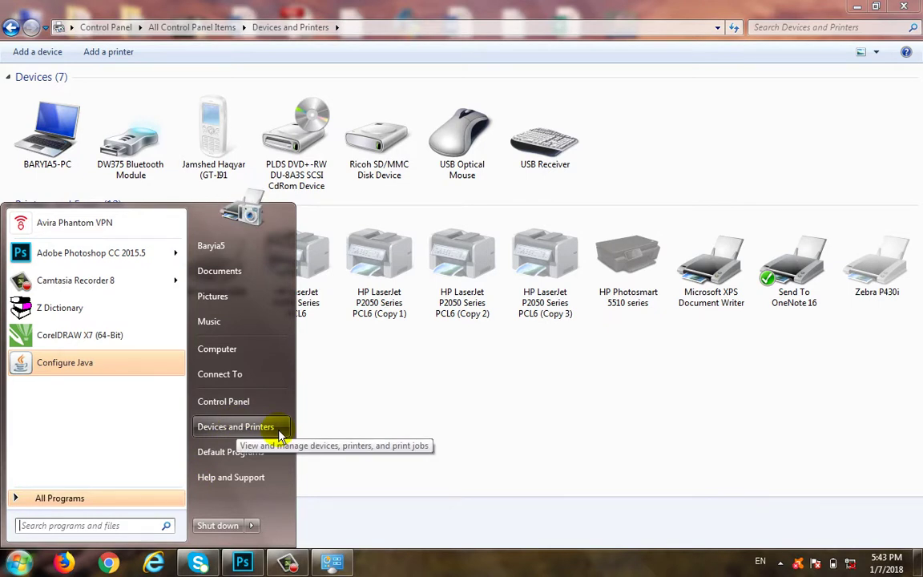
{"action": "left_click", "coordinate": [442, 392]}
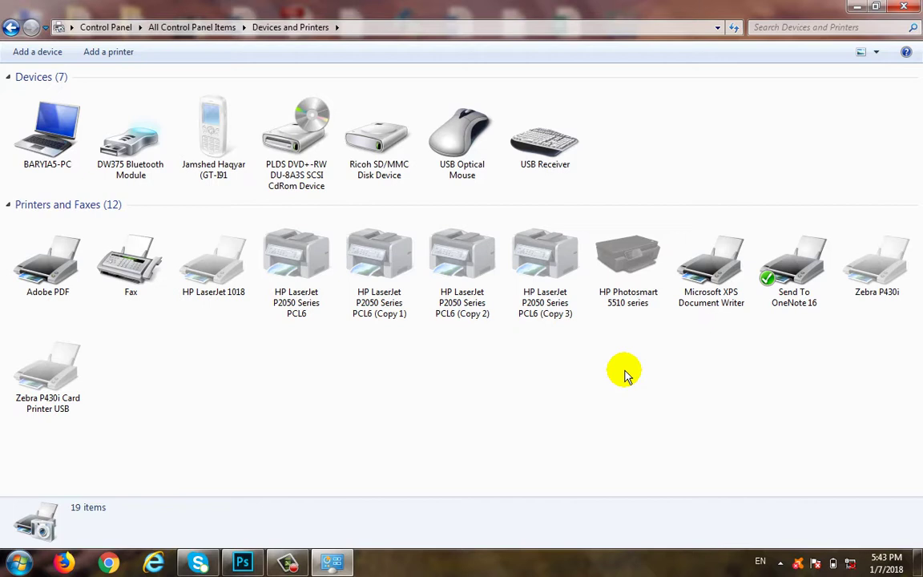
{"action": "mouse_move", "coordinate": [619, 275]}
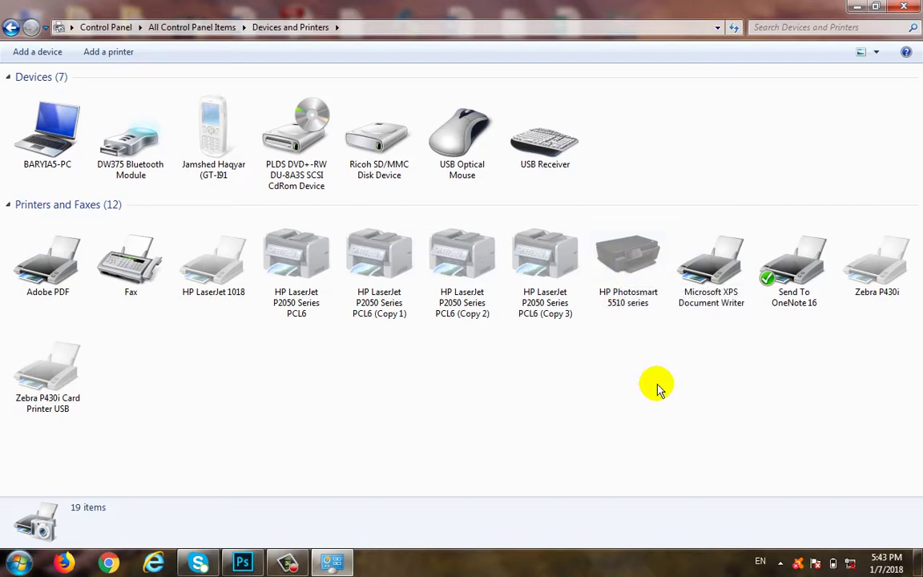
{"action": "mouse_move", "coordinate": [719, 290]}
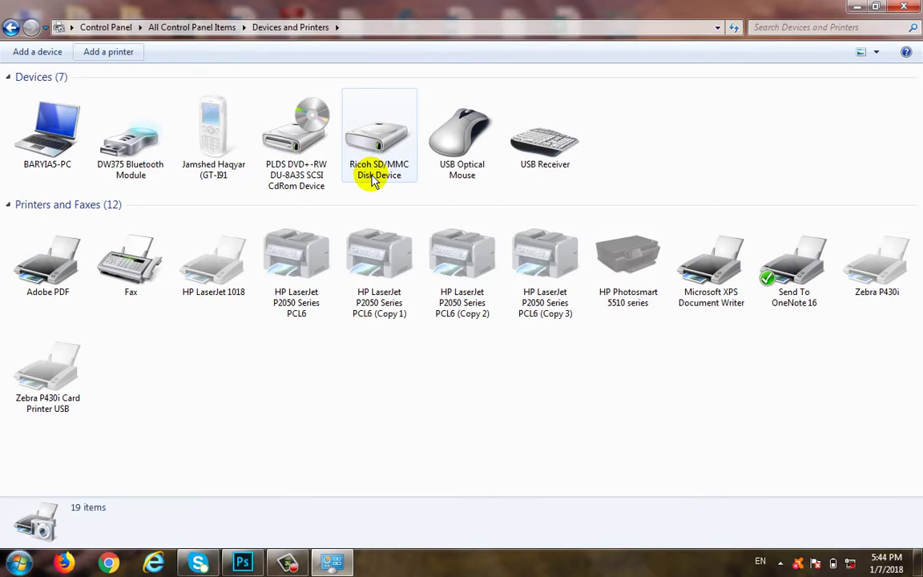
Start adding a local printer and keep the existing port LPT1: (Printer Port)
{"action": "left_click", "coordinate": [104, 50]}
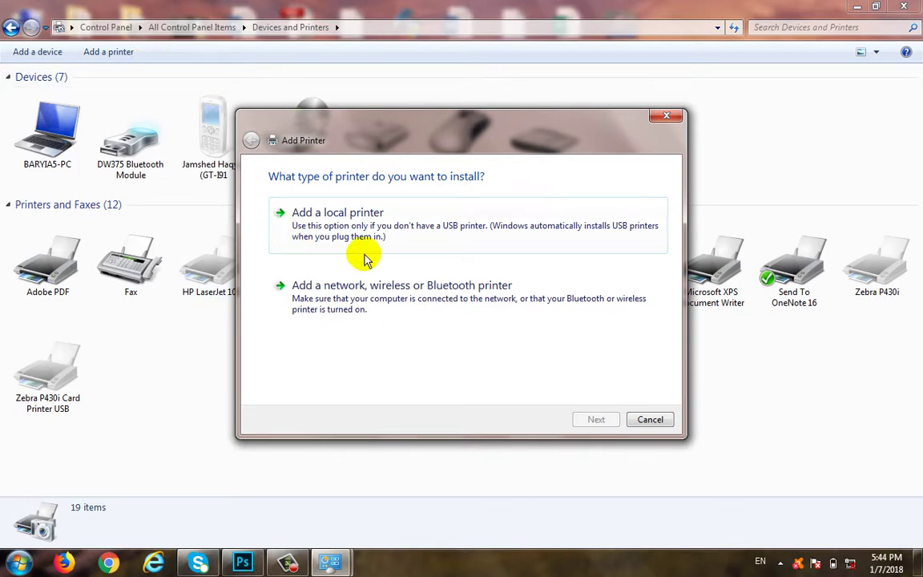
{"action": "left_click", "coordinate": [351, 231]}
{"action": "left_click", "coordinate": [251, 141]}
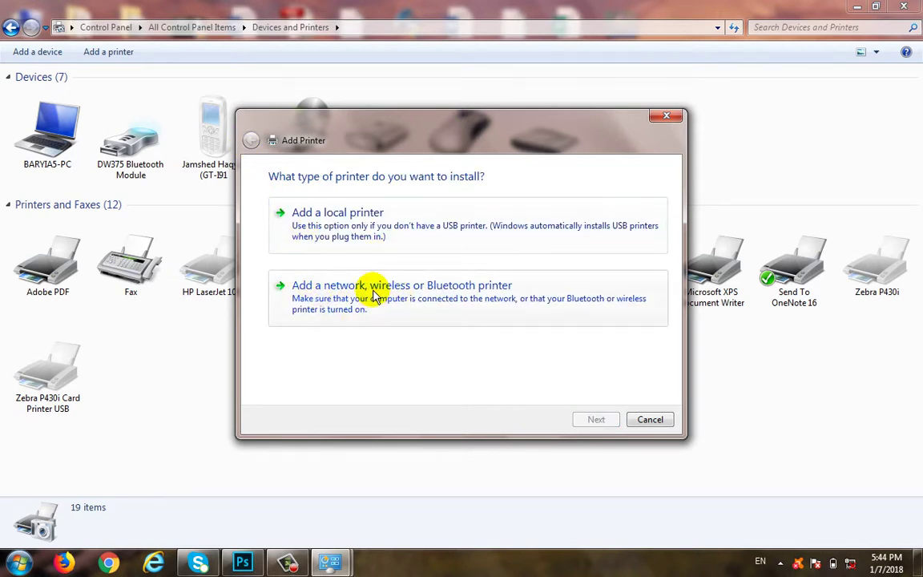
{"action": "left_click", "coordinate": [353, 221]}
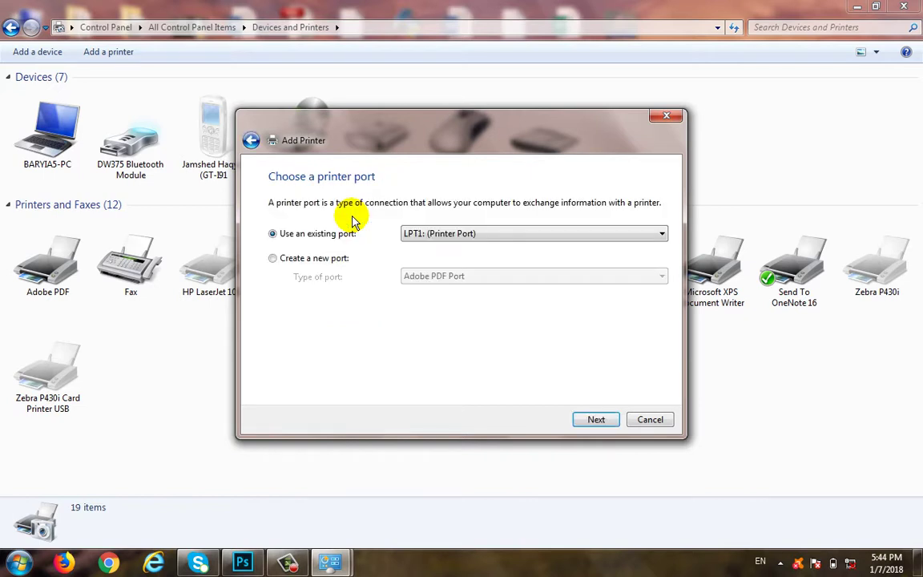
{"action": "left_click", "coordinate": [597, 420]}
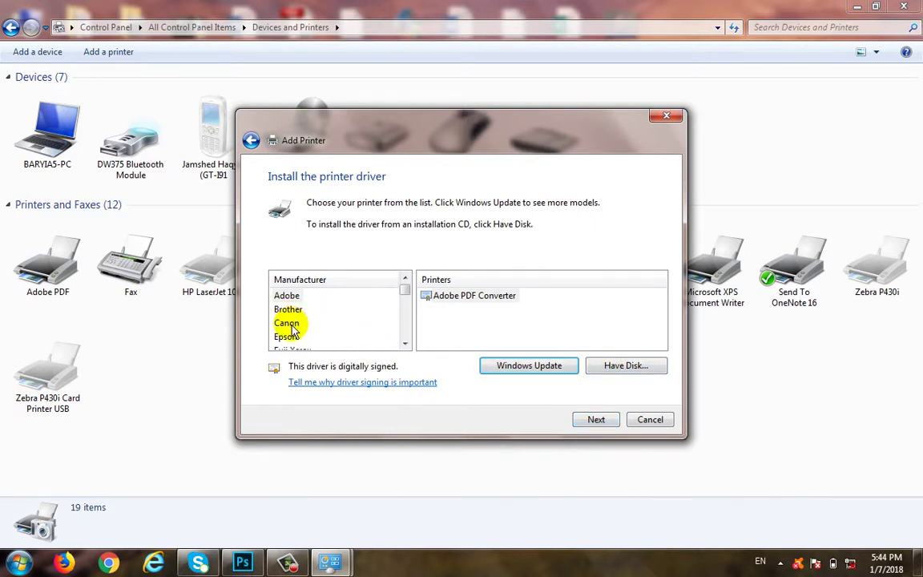
Browse the Canon, Brother and HP driver lists and select the HP Color LaserJet 2800 Series PS driver
{"action": "left_click", "coordinate": [290, 323]}
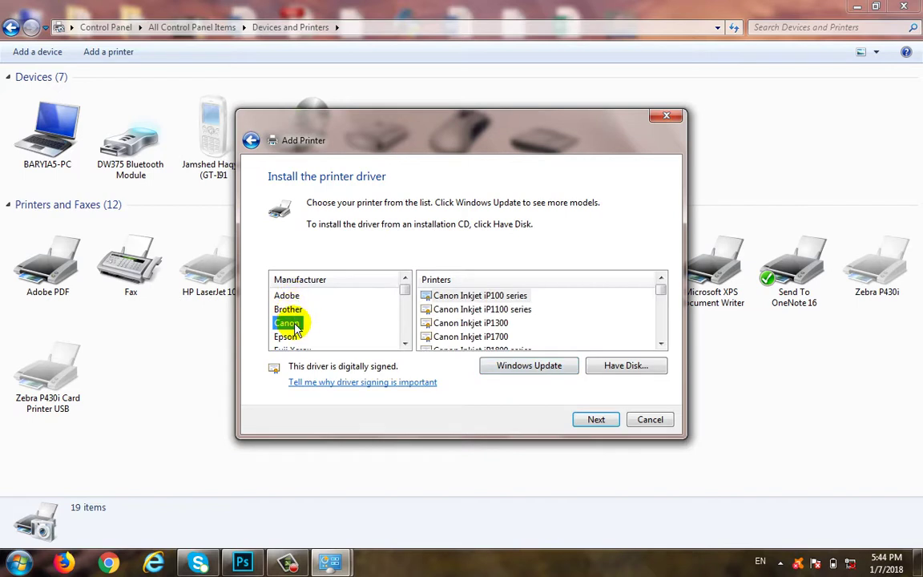
{"action": "left_click", "coordinate": [292, 309]}
{"action": "scroll", "coordinate": [315, 319], "scroll_direction": "down", "scroll_amount": 1}
{"action": "scroll", "coordinate": [315, 321], "scroll_direction": "down", "scroll_amount": 1}
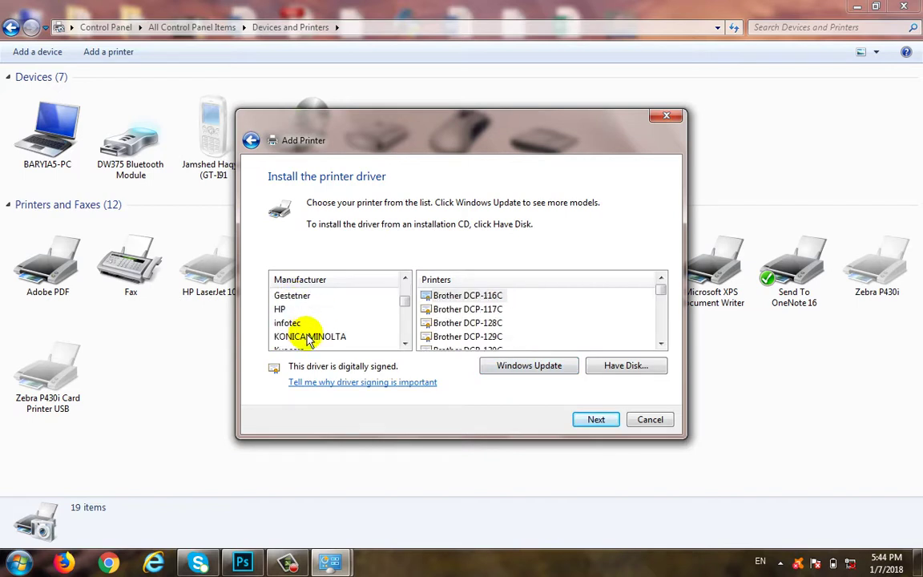
{"action": "left_click", "coordinate": [309, 338]}
{"action": "key", "text": "h"}
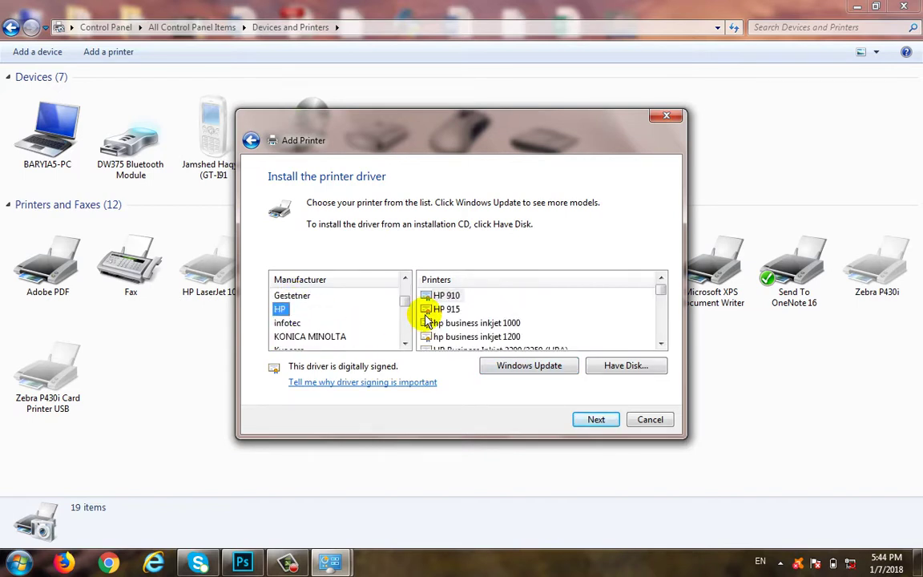
{"action": "scroll", "coordinate": [467, 328], "scroll_direction": "down", "scroll_amount": 3}
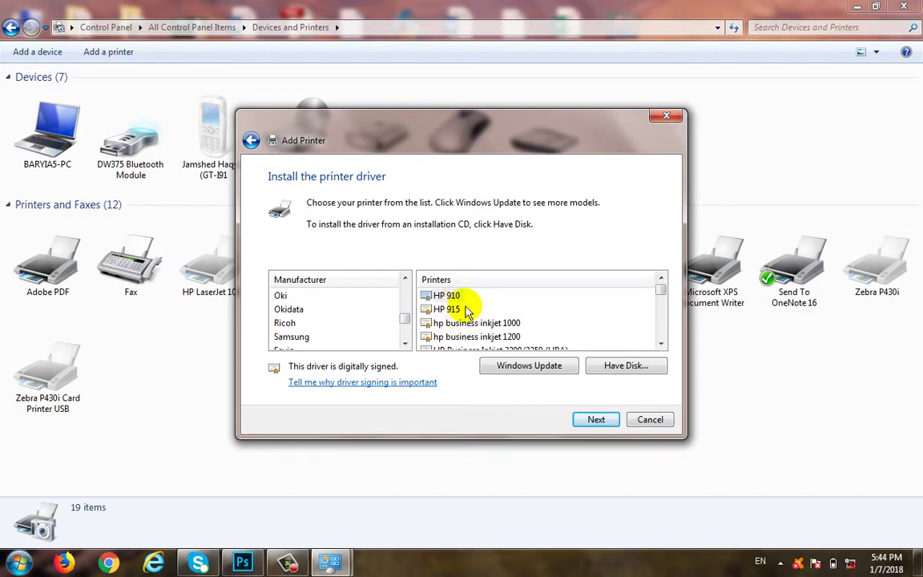
{"action": "left_click", "coordinate": [474, 323]}
{"action": "scroll", "coordinate": [484, 313], "scroll_direction": "down", "scroll_amount": 3}
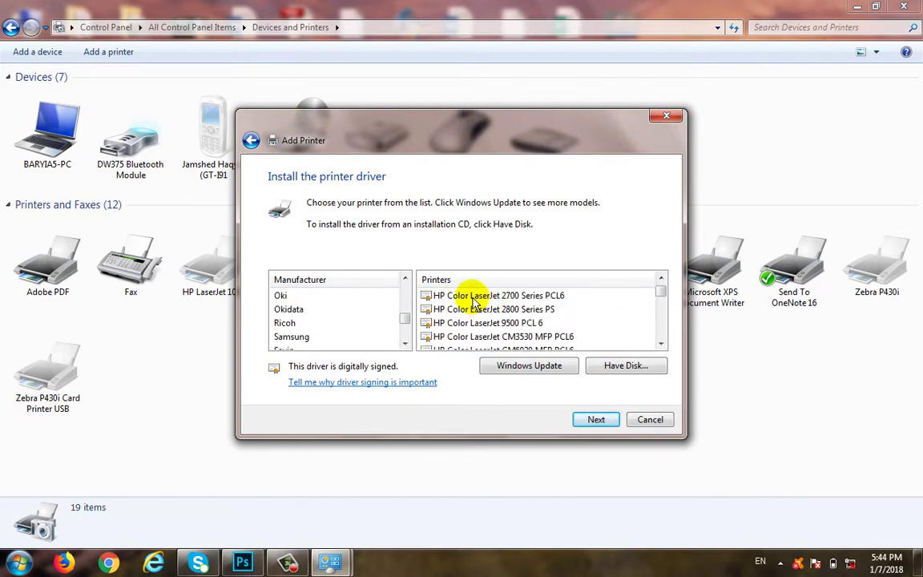
{"action": "left_click", "coordinate": [482, 309]}
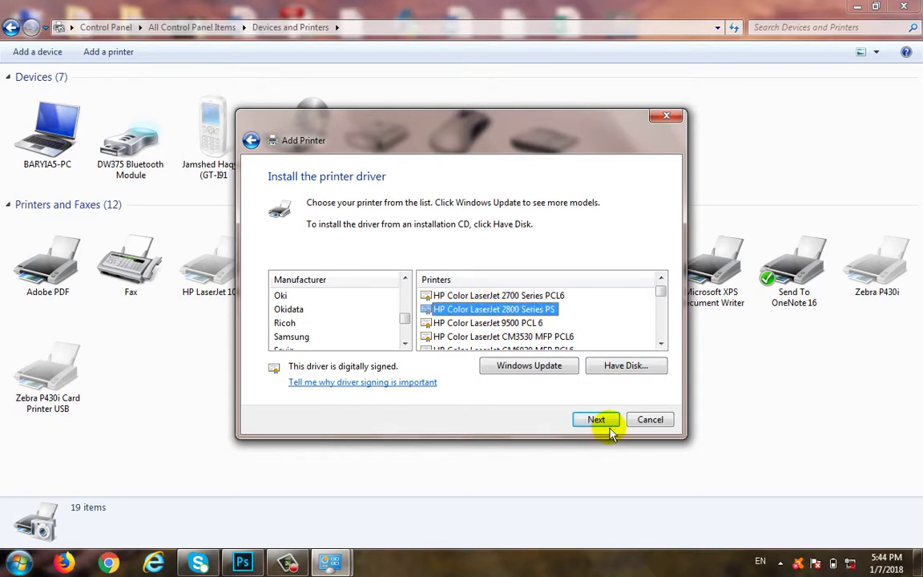
Look for a driver file from disk on New Volume (D:), and cancel the printer installation
{"action": "left_click", "coordinate": [615, 374]}
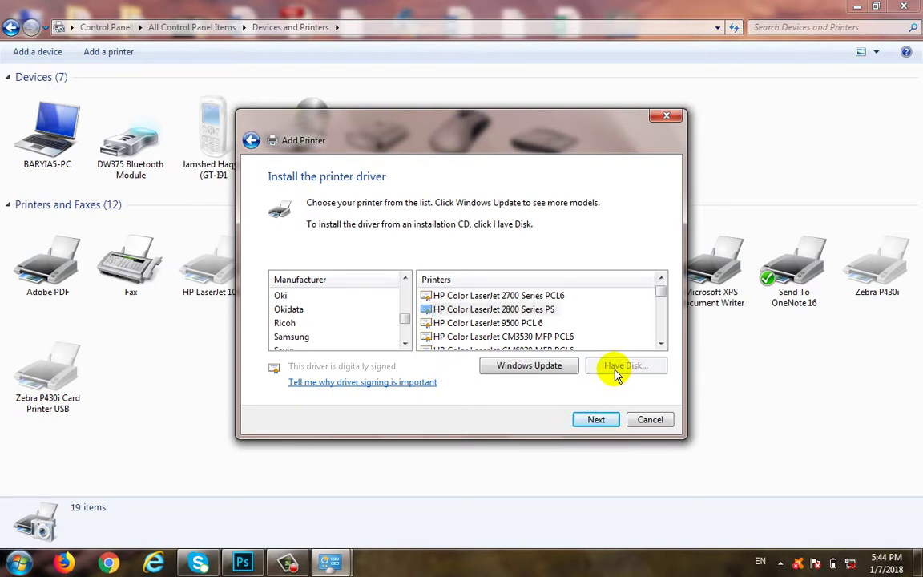
{"action": "left_click", "coordinate": [570, 346]}
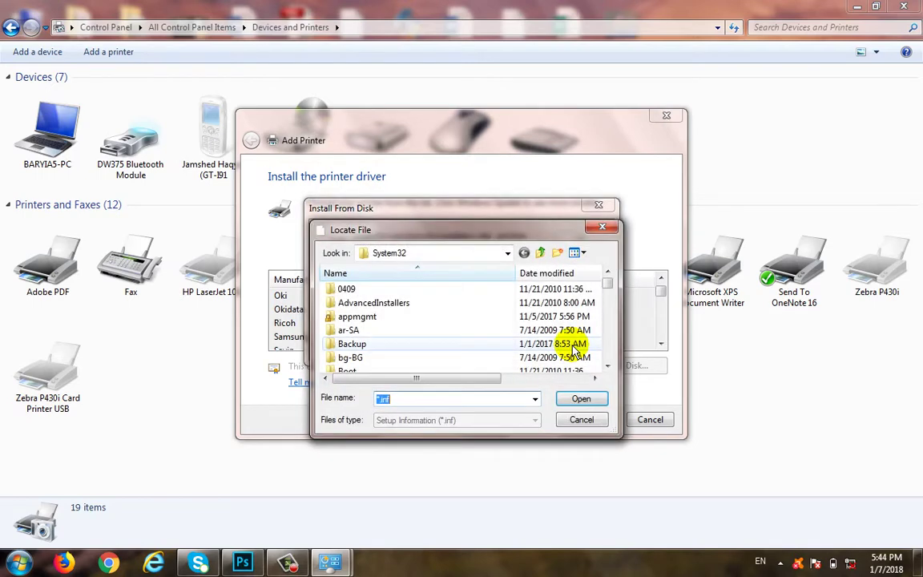
{"action": "left_click", "coordinate": [509, 254]}
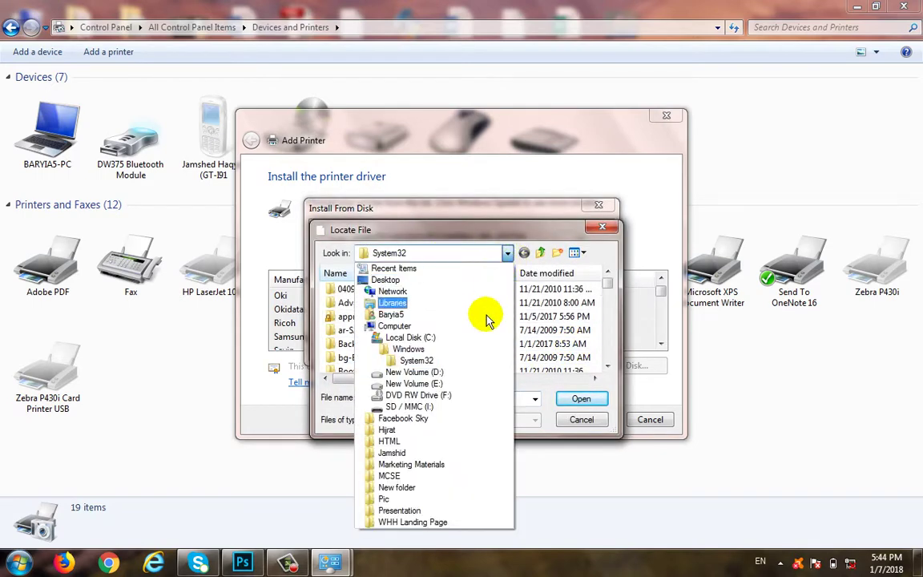
{"action": "left_click", "coordinate": [467, 376]}
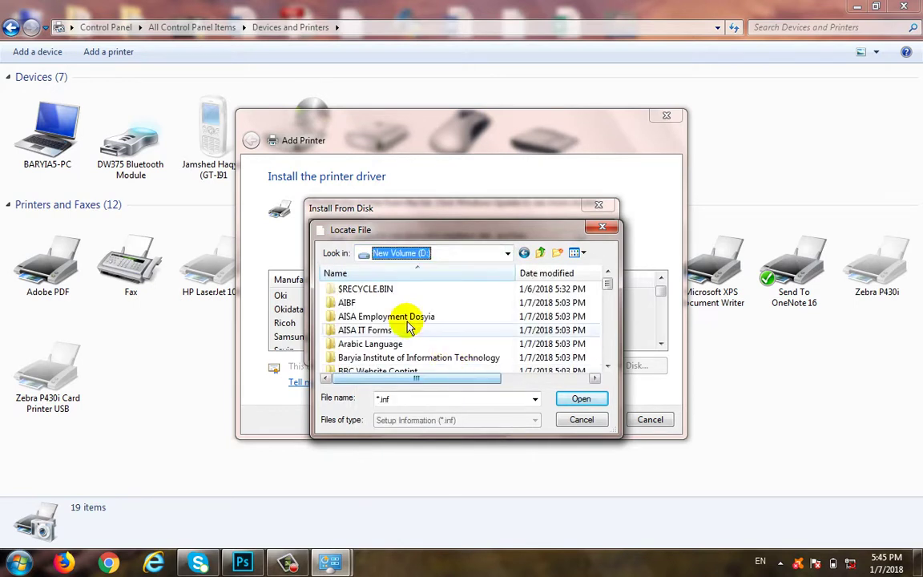
{"action": "left_click", "coordinate": [590, 422]}
{"action": "left_click", "coordinate": [570, 260]}
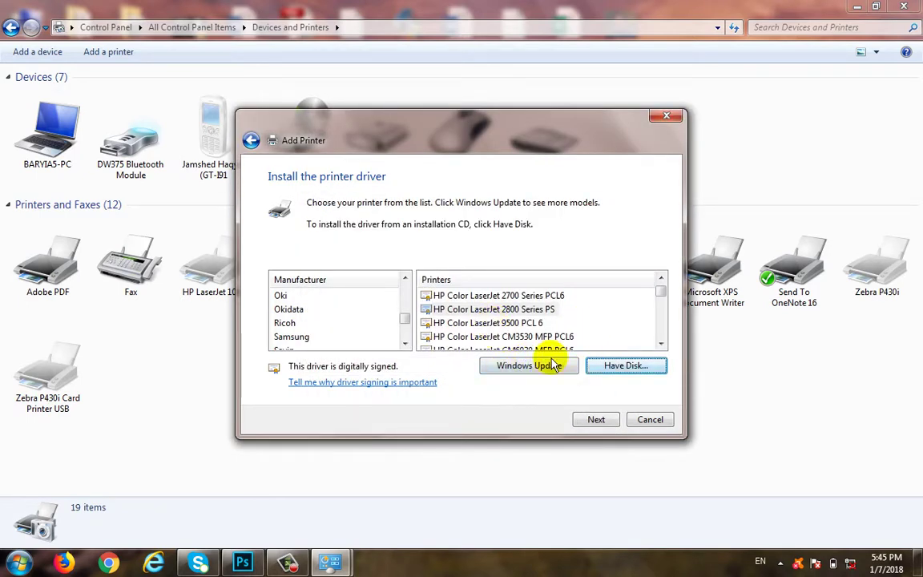
{"action": "left_click", "coordinate": [650, 419]}
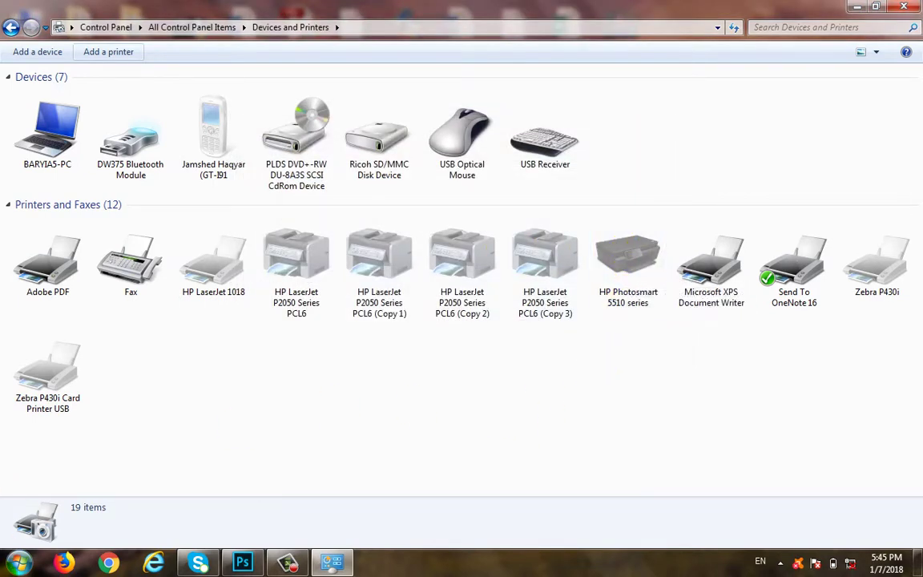
Open WordPad from a Start menu search for "wo" and bring up the Print dialog for the blank document
{"action": "left_click", "coordinate": [17, 562]}
{"action": "type", "text": "wo"}
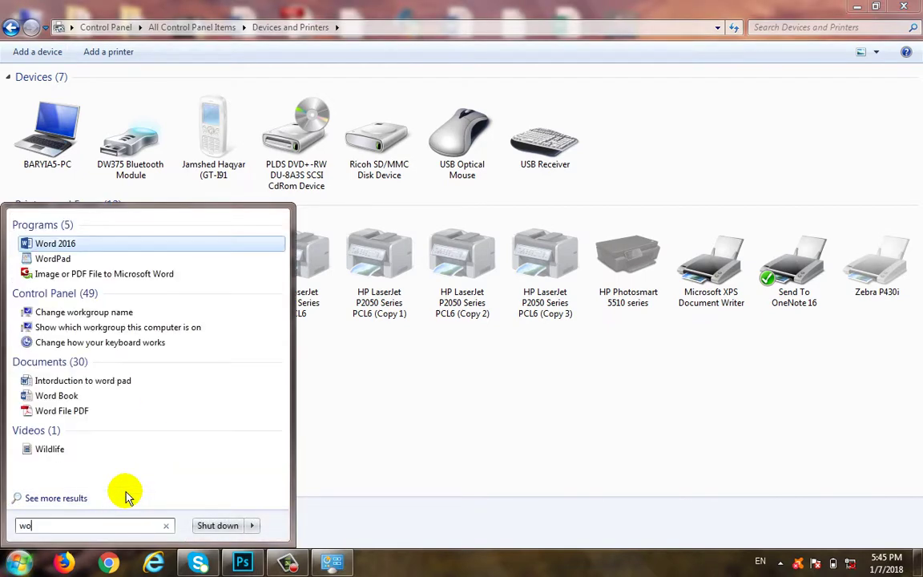
{"action": "left_click", "coordinate": [46, 256]}
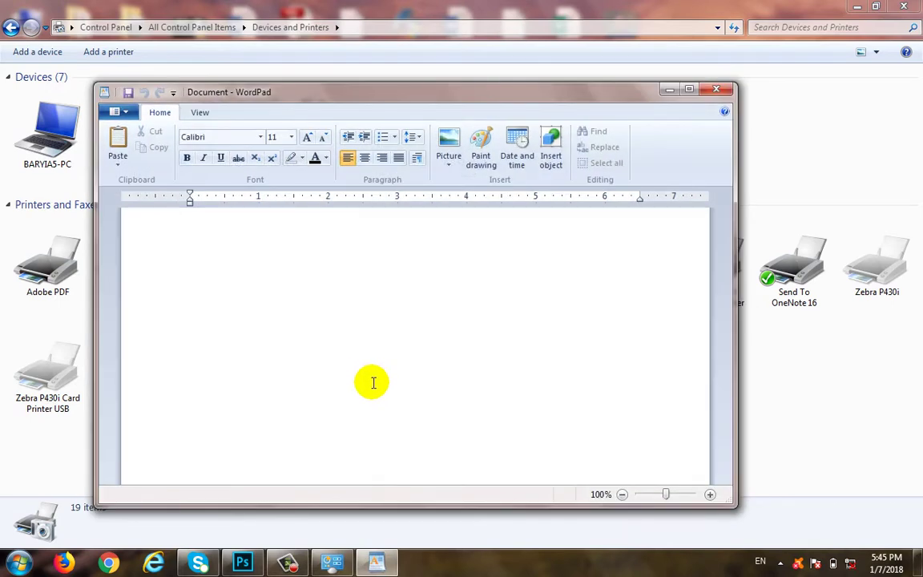
{"action": "key", "text": "ctrl+p"}
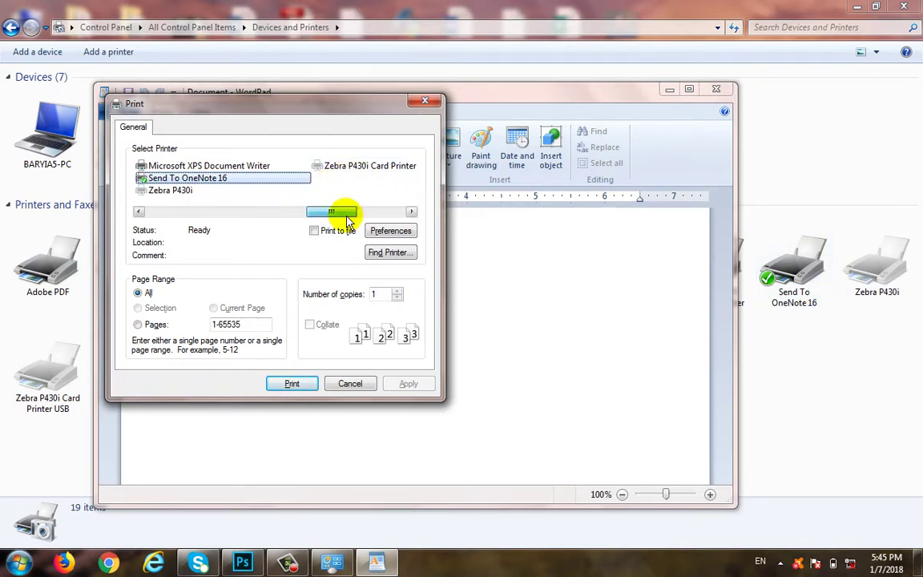
Select the HP LaserJet P2050 Series PCL6 printer, cancel printing, and close WordPad
{"action": "left_click_drag", "start_coordinate": [342, 213], "coordinate": [213, 218]}
{"action": "left_click", "coordinate": [222, 179]}
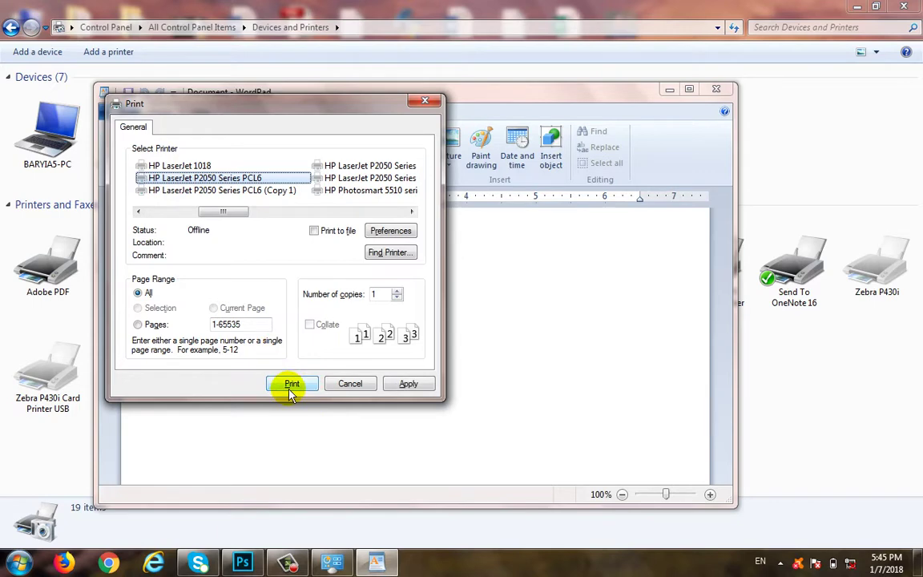
{"action": "left_click", "coordinate": [356, 383]}
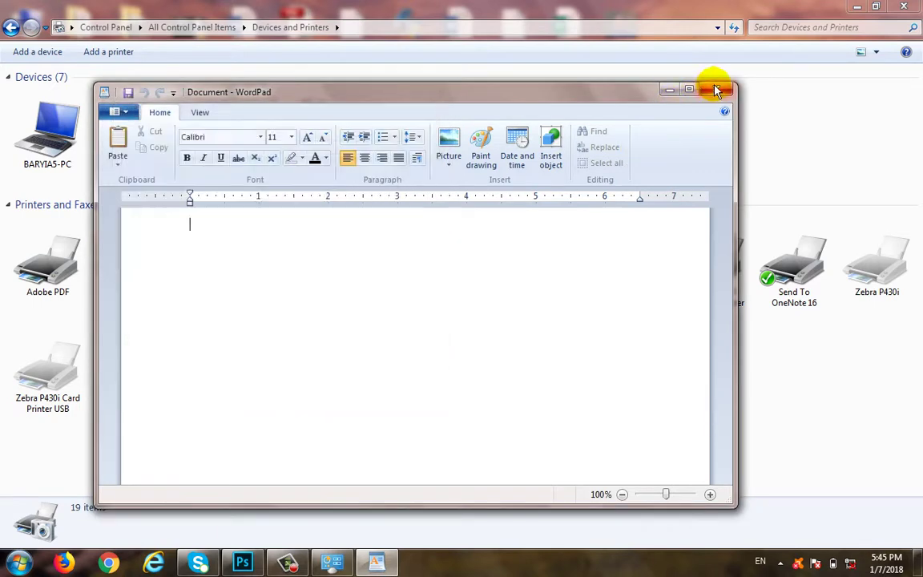
{"action": "left_click", "coordinate": [713, 88]}
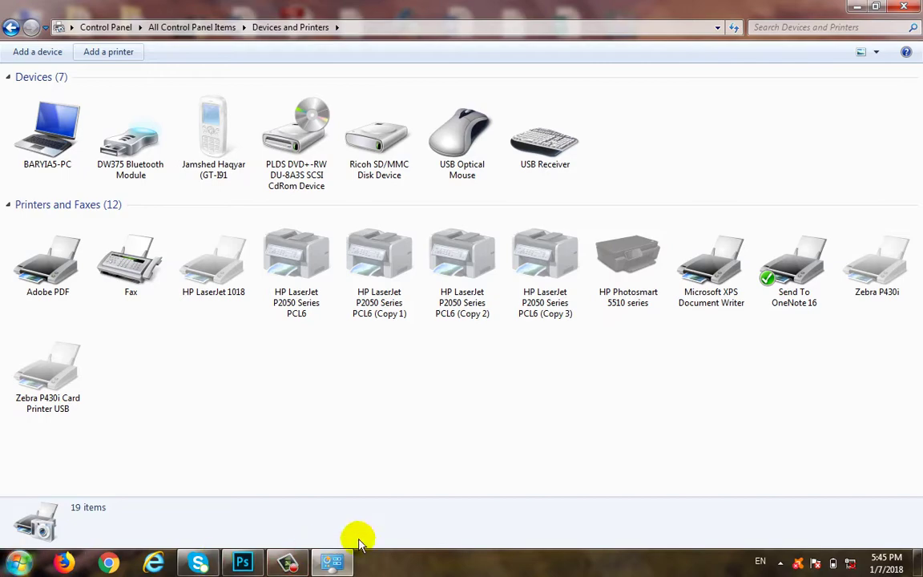
Close Devices and Printers, view the Display settings from a newly opened Control Panel, and close the window
{"action": "key", "text": "alt+F4"}
{"action": "key", "text": "super"}
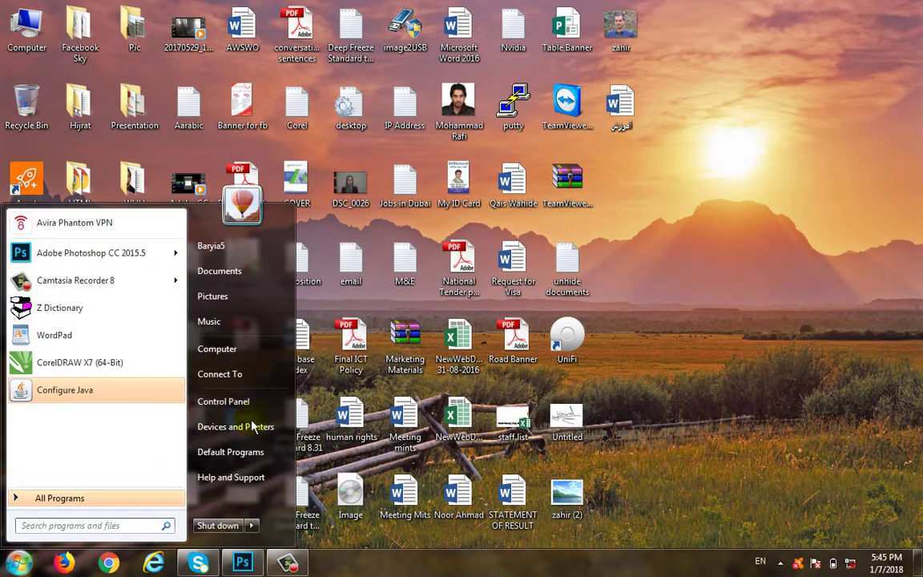
{"action": "left_click", "coordinate": [244, 405]}
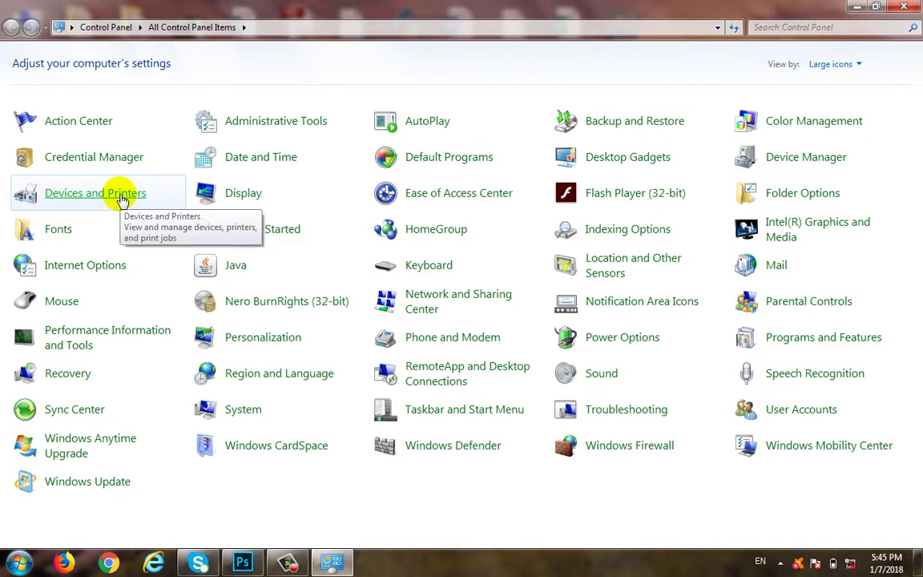
{"action": "left_click", "coordinate": [250, 195]}
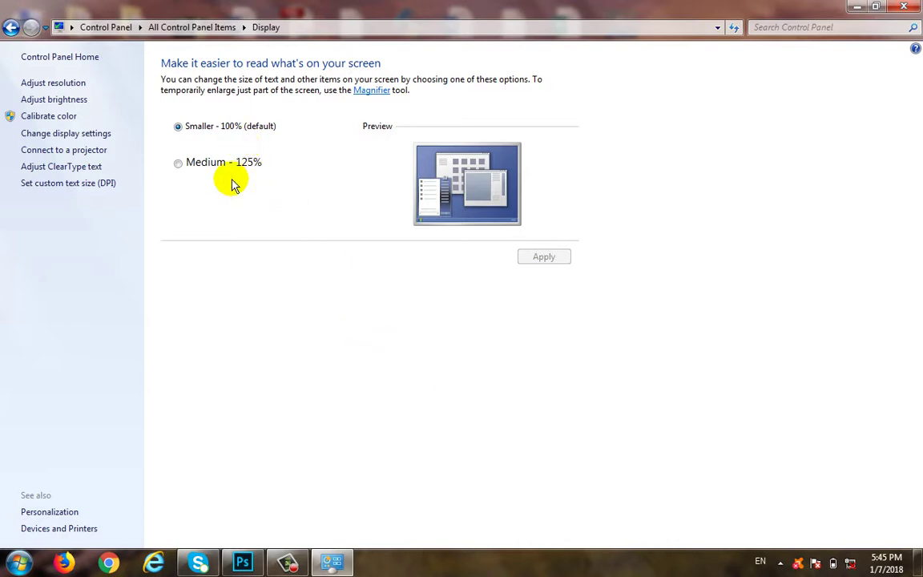
{"action": "left_click", "coordinate": [904, 6]}
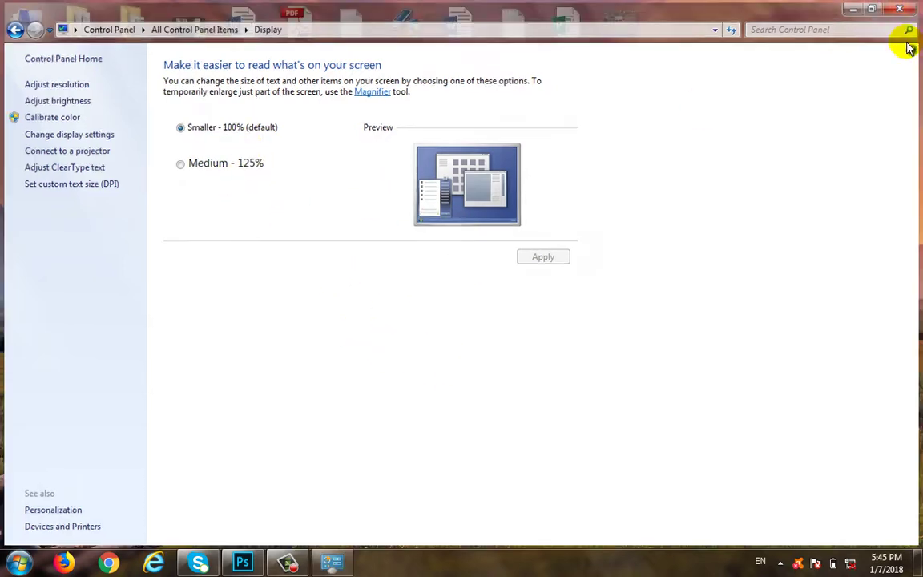
View the Display settings by way of the desktop's Personalization window and close them
{"action": "right_click", "coordinate": [686, 148]}
{"action": "left_click", "coordinate": [721, 335]}
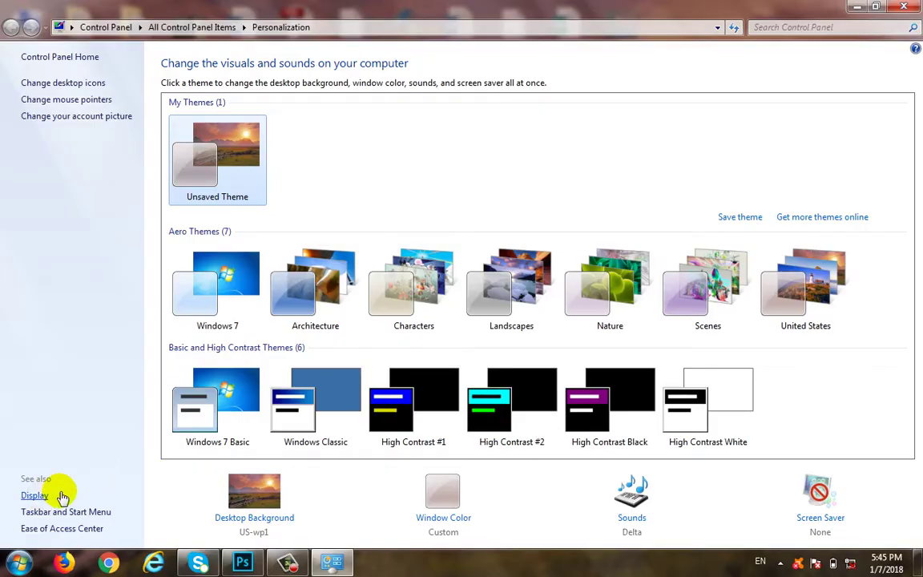
{"action": "left_click", "coordinate": [35, 496]}
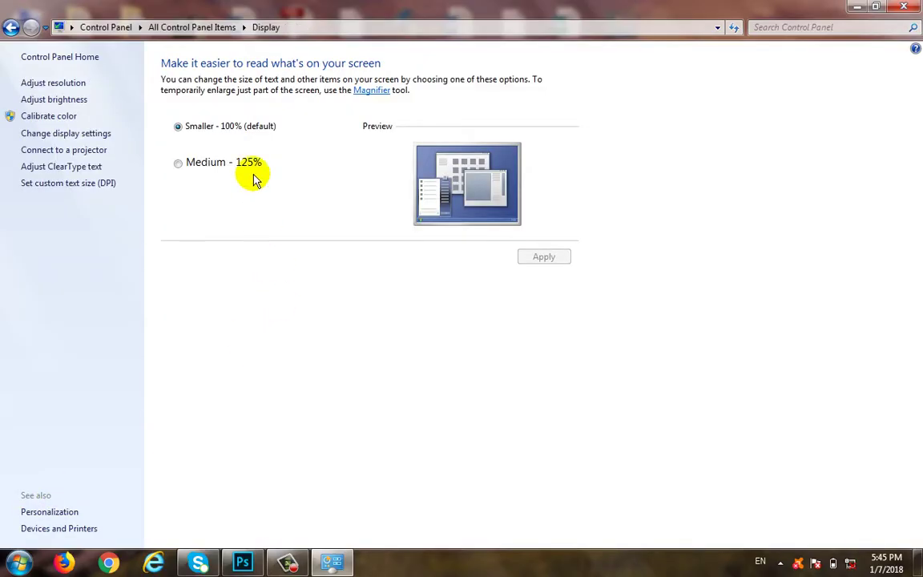
{"action": "left_click", "coordinate": [904, 6]}
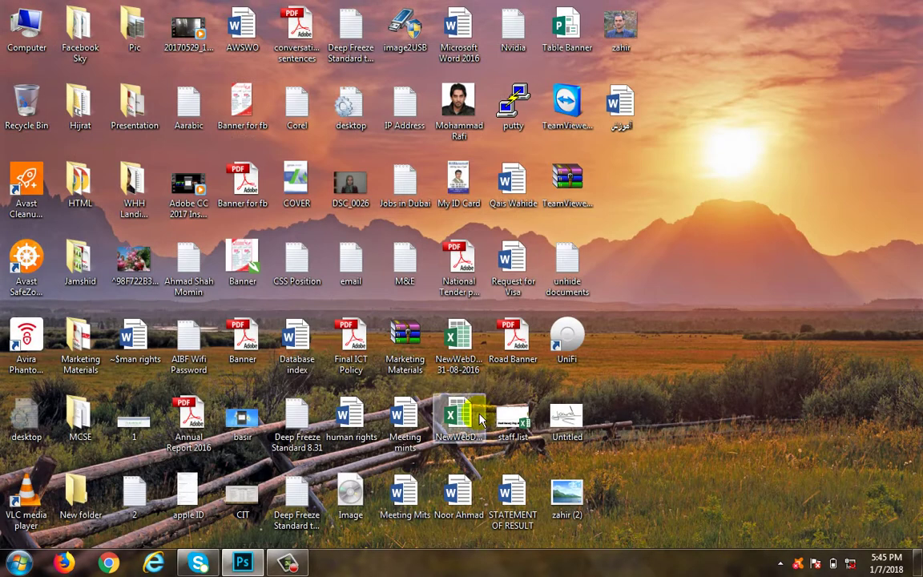
Open Control Panel, view the Folder Options dialog, and cancel it without changes
{"action": "key", "text": "super"}
{"action": "left_click", "coordinate": [210, 403]}
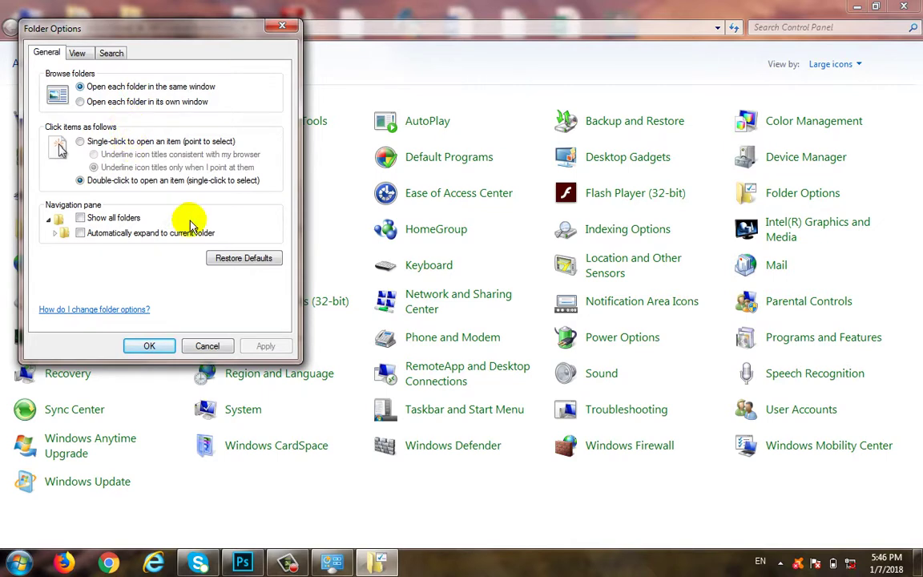
{"action": "left_click", "coordinate": [207, 345]}
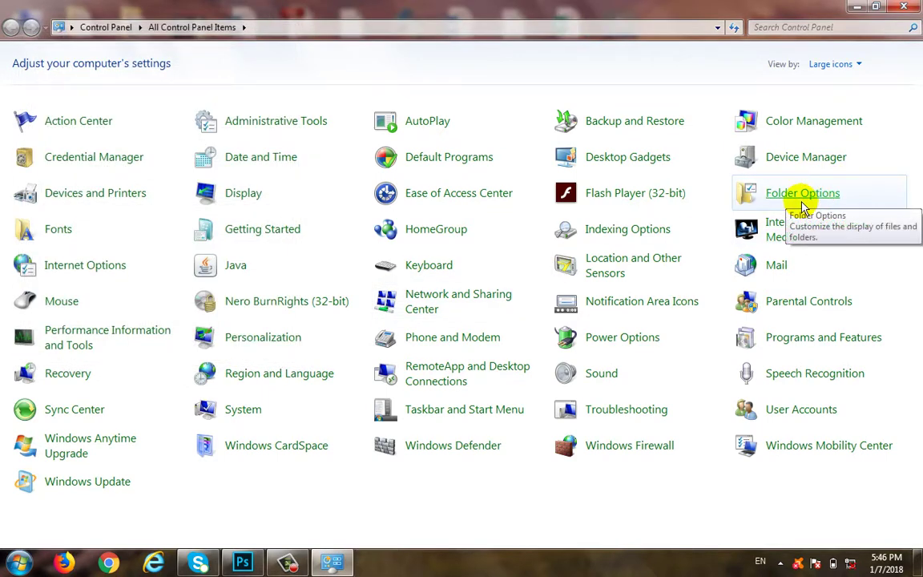
Open the Fonts folder in Control Panel, launch WordPad from a Start menu search for "wor", and enter "dfds" in the blank document
{"action": "left_click", "coordinate": [66, 230]}
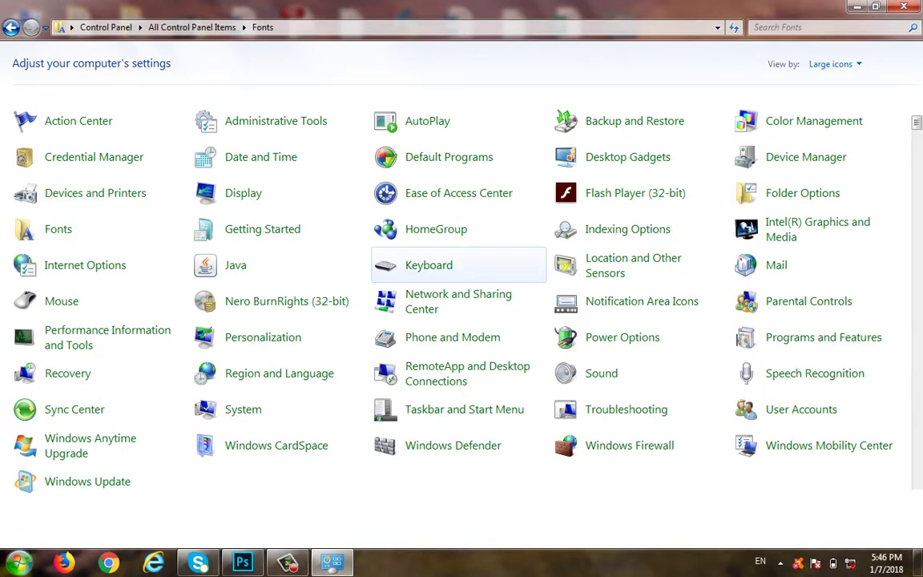
{"action": "key", "text": "super"}
{"action": "type", "text": "wor"}
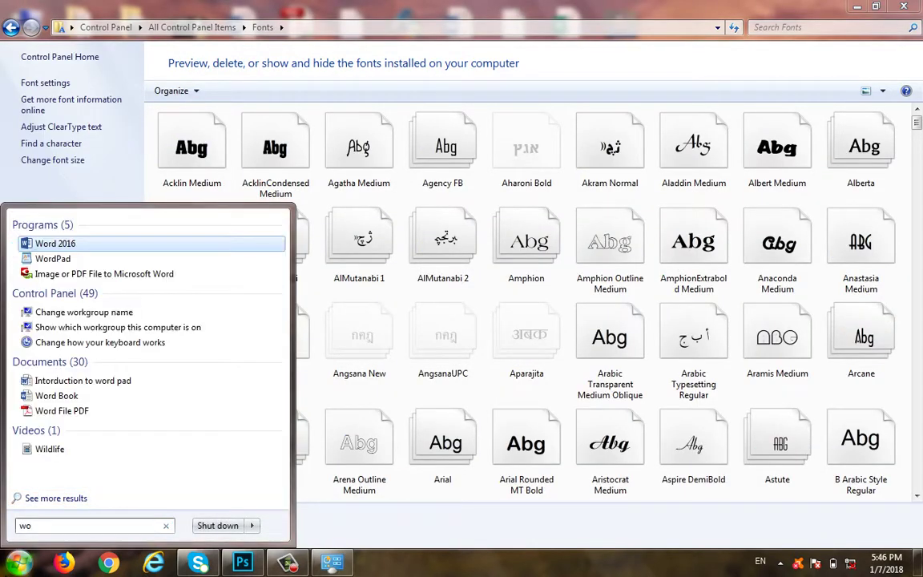
{"action": "left_click", "coordinate": [48, 257]}
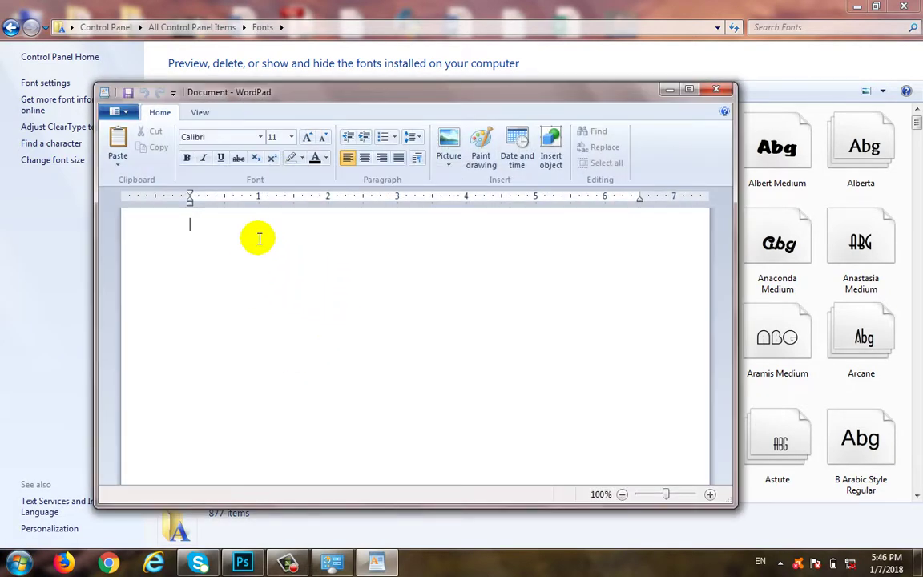
{"action": "type", "text": "dfds"}
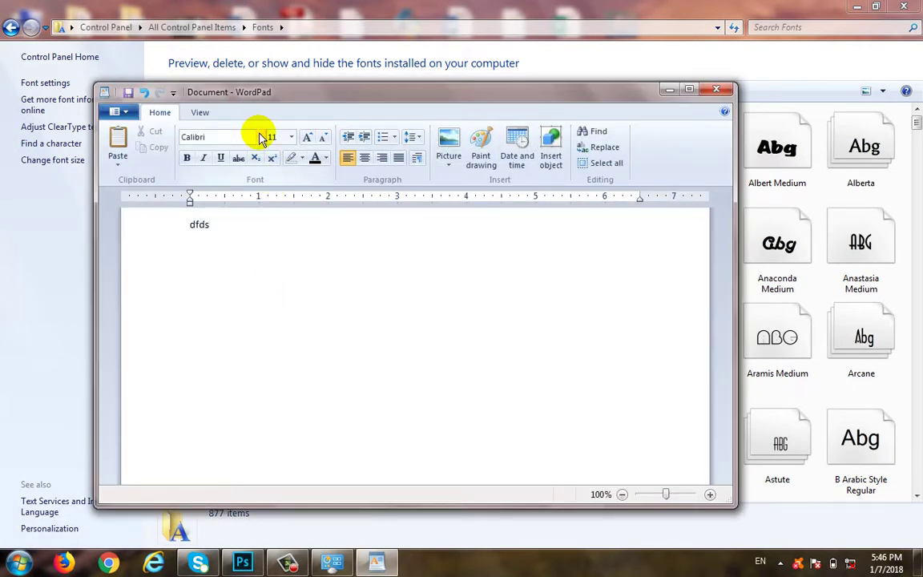
Browse WordPad's list of font families around the B fonts and dismiss it without choosing a font
{"action": "left_click", "coordinate": [261, 137]}
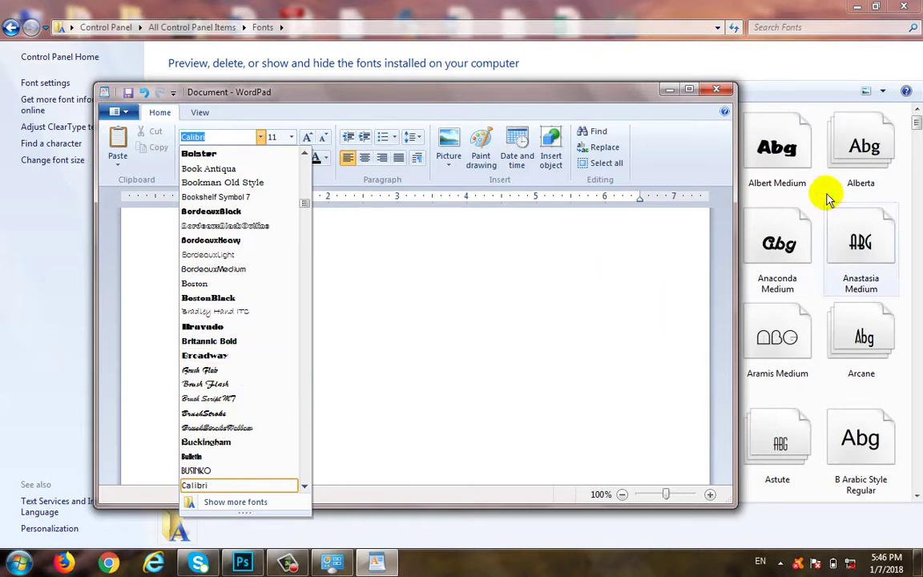
{"action": "mouse_move", "coordinate": [304, 200]}
{"action": "left_mouse_down"}
{"action": "mouse_move", "coordinate": [309, 273]}
{"action": "mouse_move", "coordinate": [309, 149]}
{"action": "mouse_move", "coordinate": [318, 189]}
{"action": "left_mouse_up"}
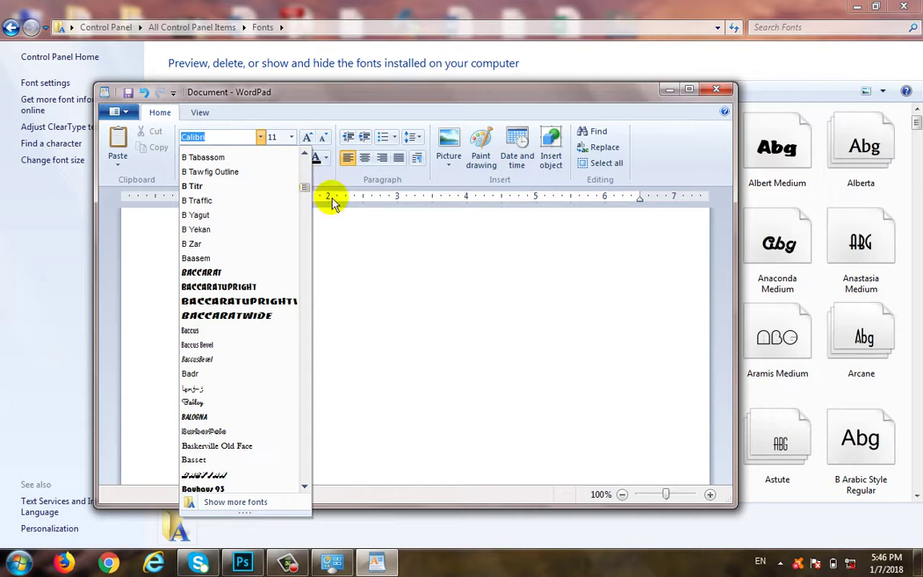
{"action": "left_click", "coordinate": [469, 300]}
{"action": "left_click", "coordinate": [261, 137]}
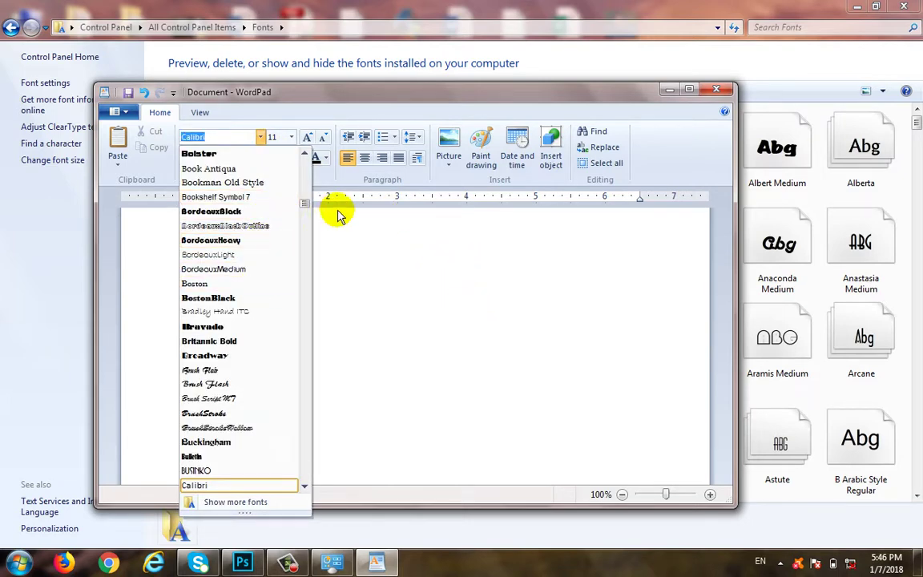
{"action": "left_click_drag", "start_coordinate": [305, 199], "coordinate": [311, 186]}
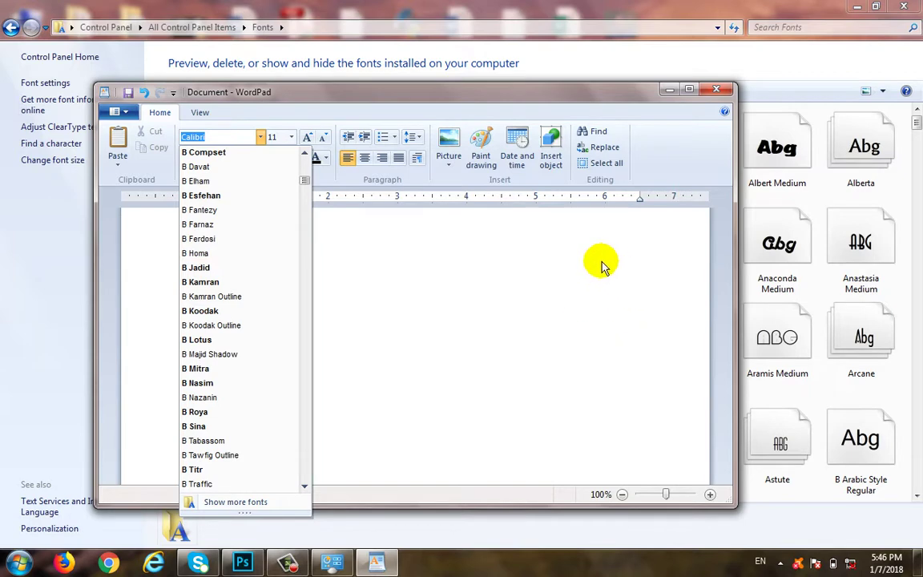
{"action": "left_click", "coordinate": [494, 302]}
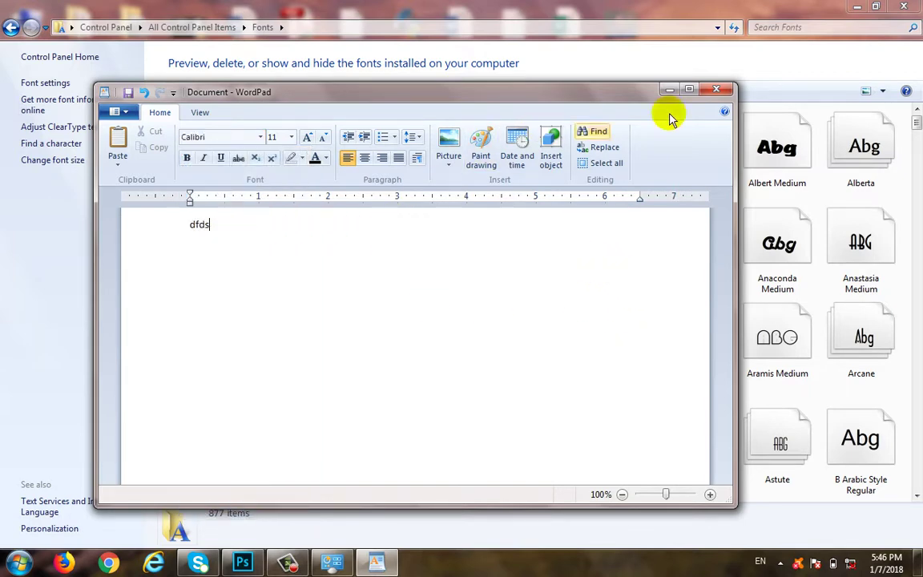
Close WordPad without saving the document and close the Fonts window
{"action": "left_click", "coordinate": [715, 90]}
{"action": "left_click", "coordinate": [447, 306]}
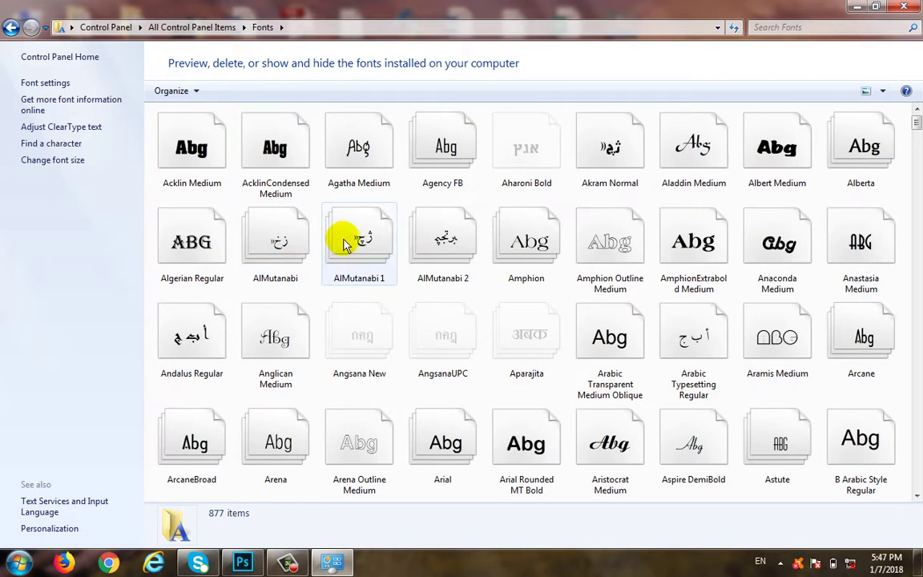
{"action": "key", "text": "alt+F4"}
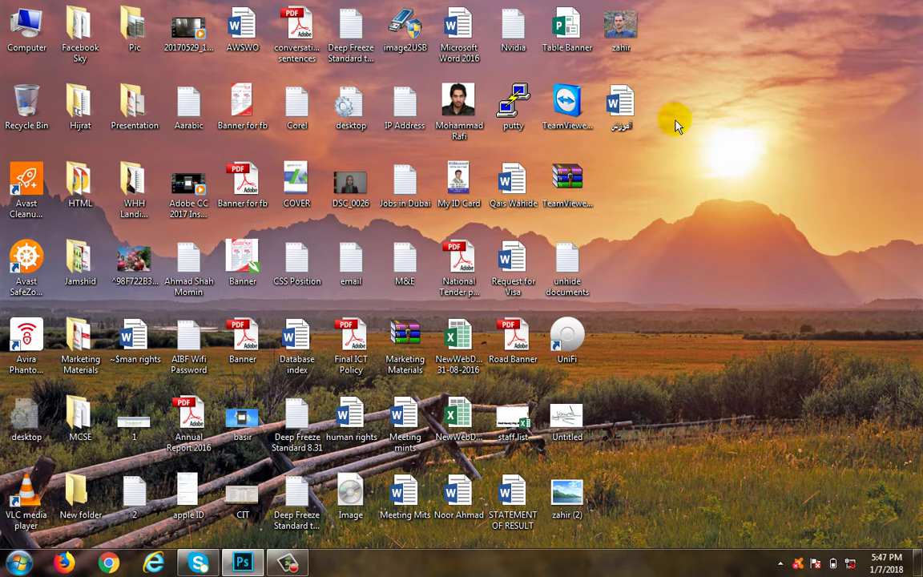
Open the Softwares folder on New Volume (D:) and look for the font folder by the letters "fo"
{"action": "double_click", "coordinate": [26, 28]}
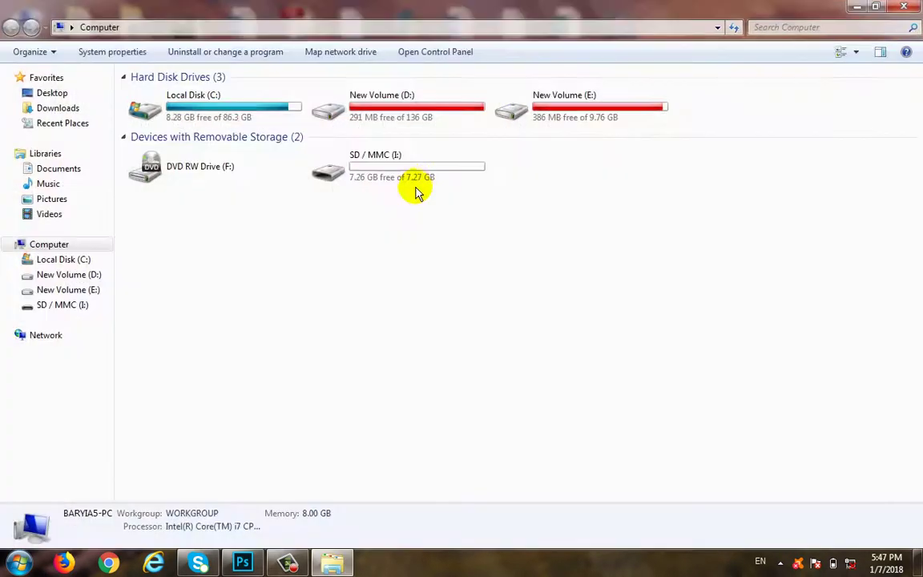
{"action": "double_click", "coordinate": [412, 113]}
{"action": "key", "text": "s"}
{"action": "key", "text": "Return"}
{"action": "type", "text": "fo"}
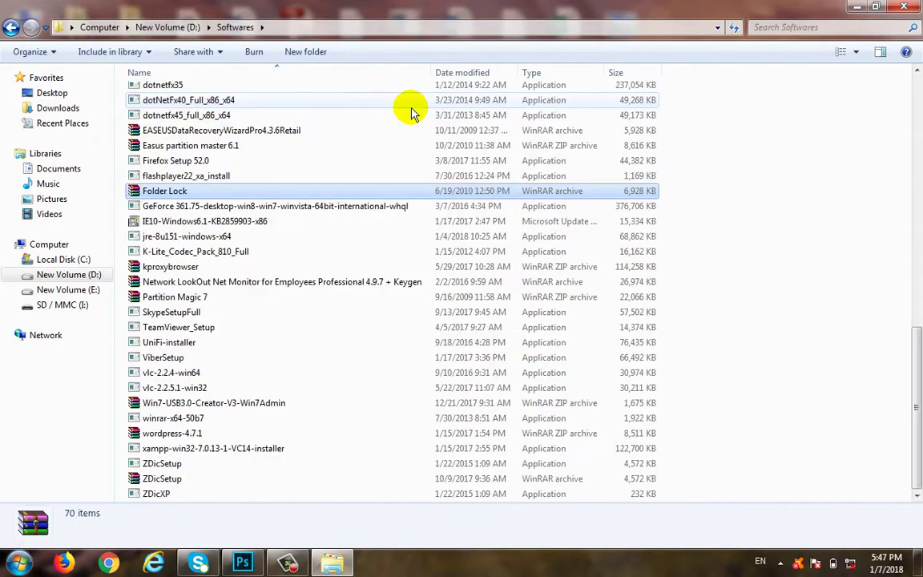
Find the farsi-pashto font folder among the software folders and open its Farsfont subfolder
{"action": "scroll", "coordinate": [367, 119], "scroll_direction": "up", "scroll_amount": 14}
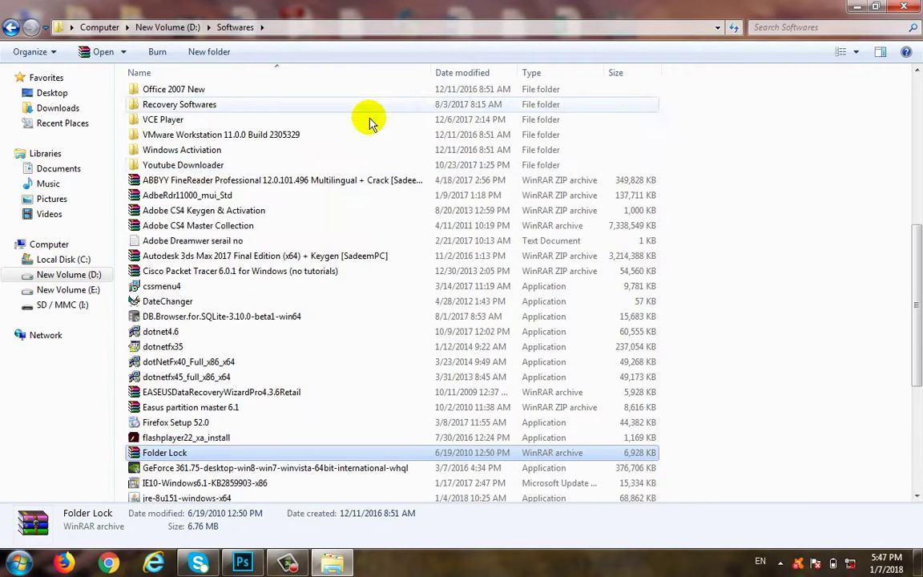
{"action": "key", "text": "f"}
{"action": "left_click", "coordinate": [272, 120]}
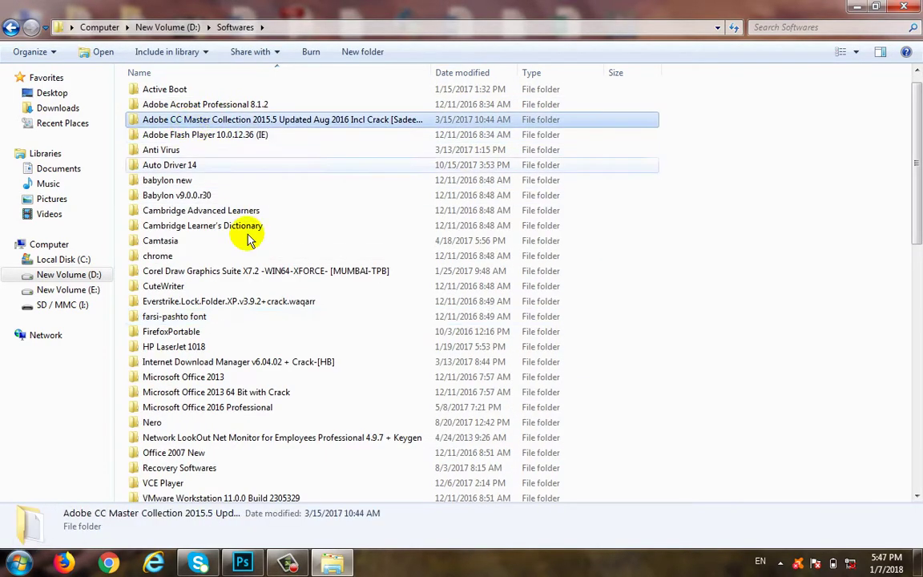
{"action": "double_click", "coordinate": [182, 319]}
{"action": "double_click", "coordinate": [186, 125]}
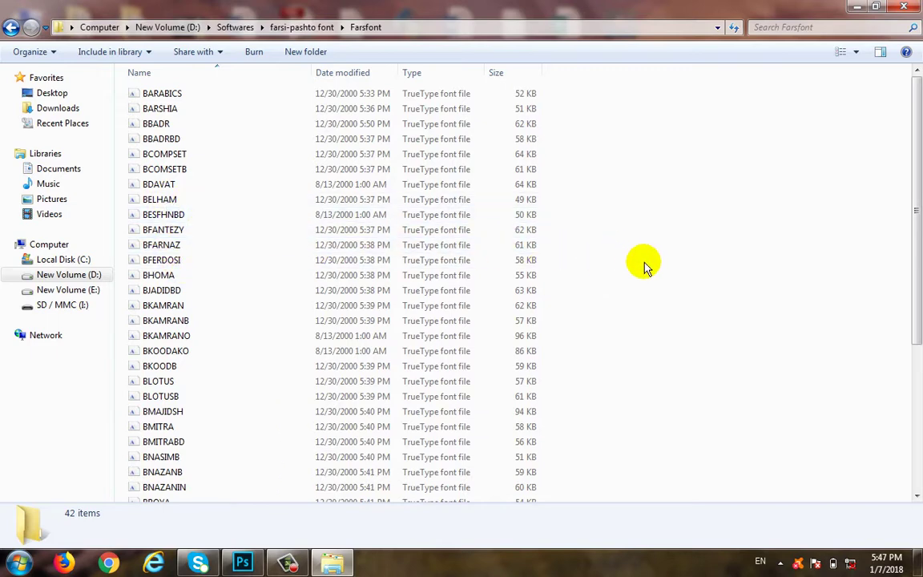
Copy the six font files from BDAVAT through BFERDOSI and paste them into the Control Panel Fonts folder
{"action": "left_click_drag", "start_coordinate": [646, 263], "coordinate": [171, 184]}
{"action": "right_click", "coordinate": [171, 185]}
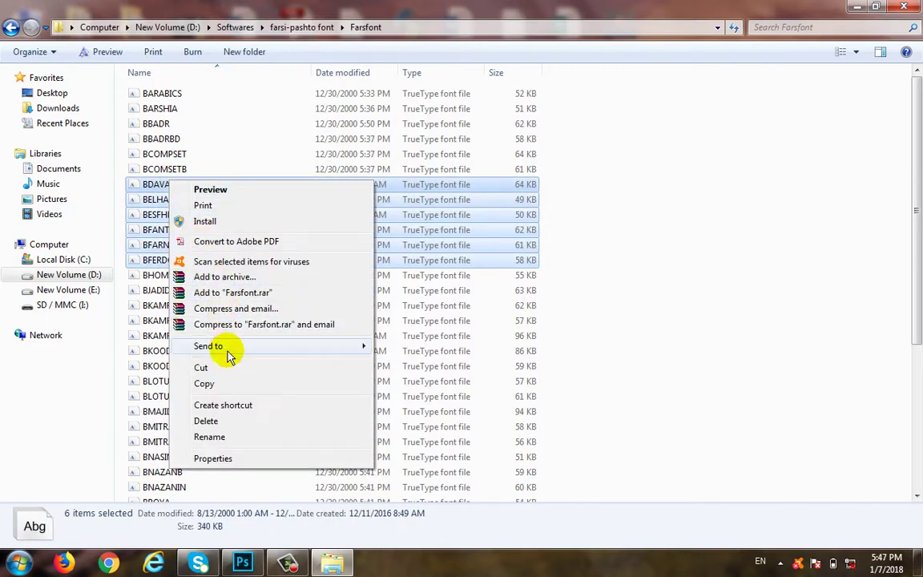
{"action": "key", "text": "super"}
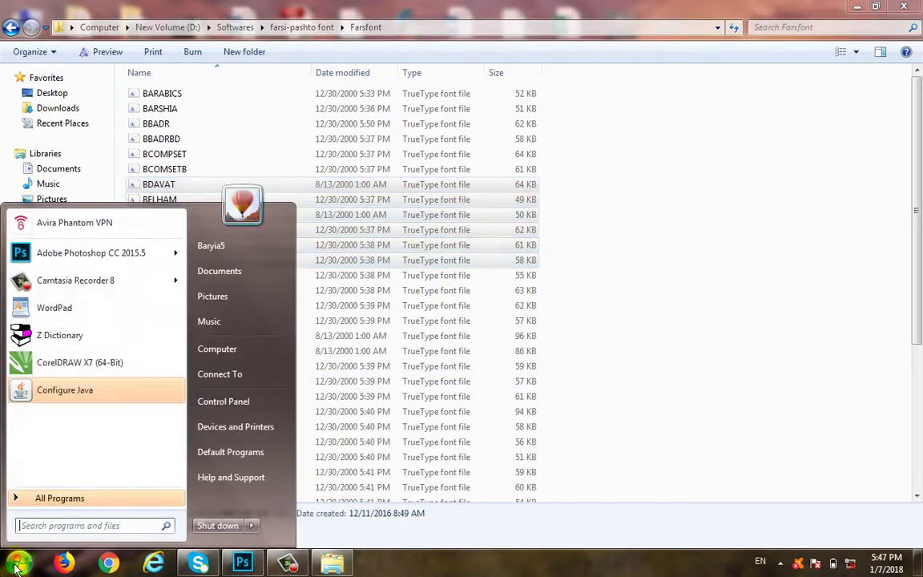
{"action": "left_click", "coordinate": [239, 397]}
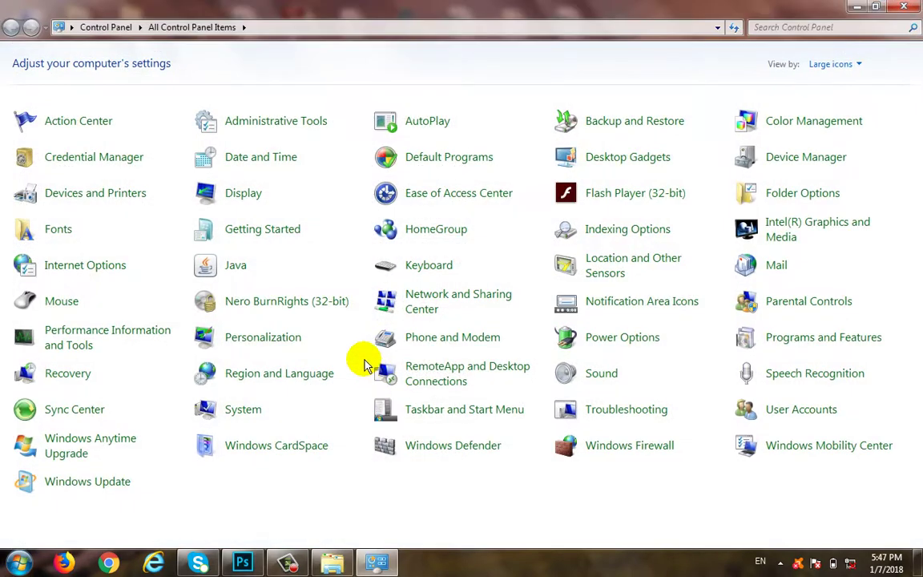
{"action": "left_click", "coordinate": [84, 240]}
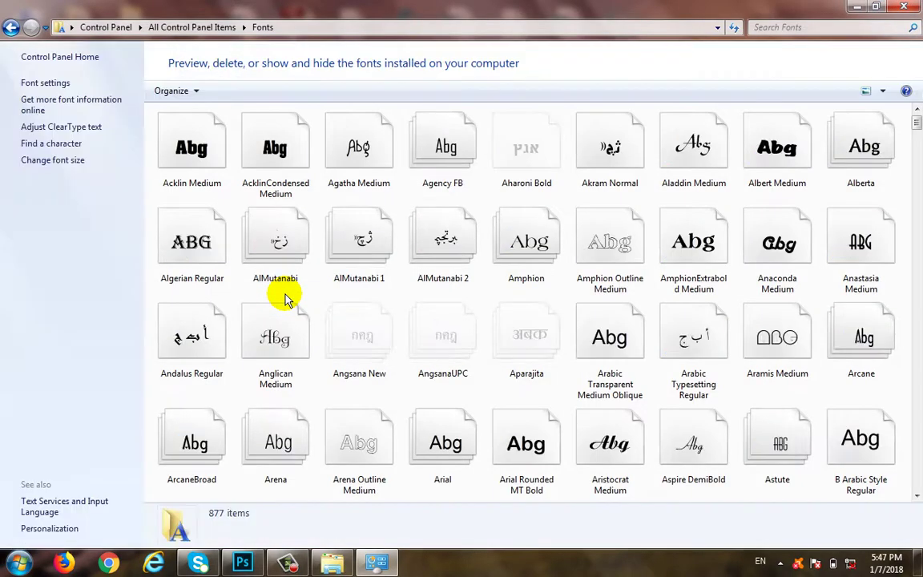
{"action": "right_click", "coordinate": [489, 287]}
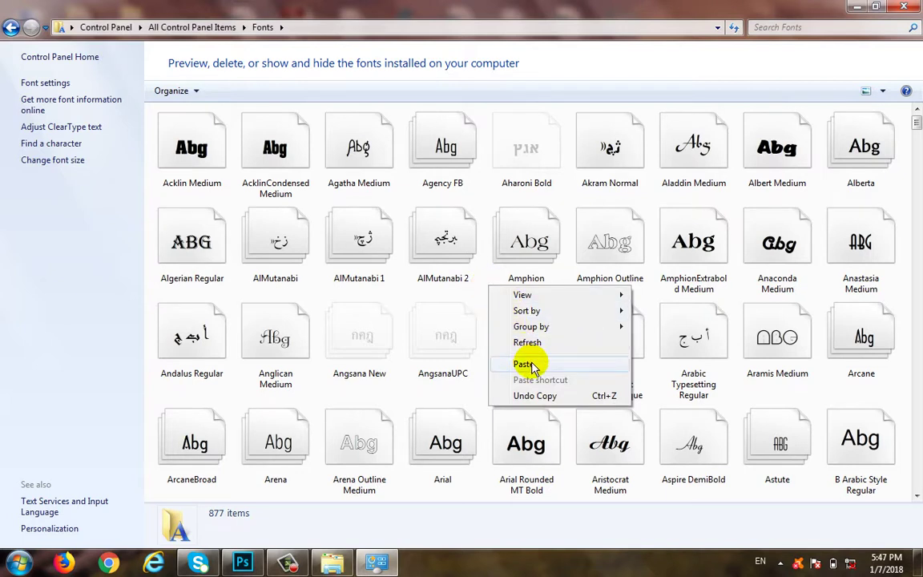
{"action": "left_click", "coordinate": [192, 94]}
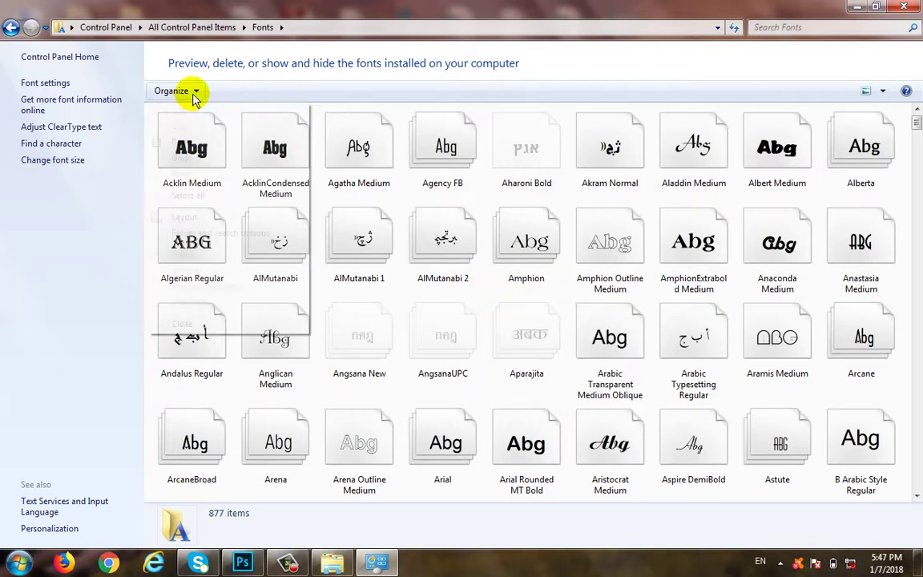
{"action": "left_click", "coordinate": [193, 143]}
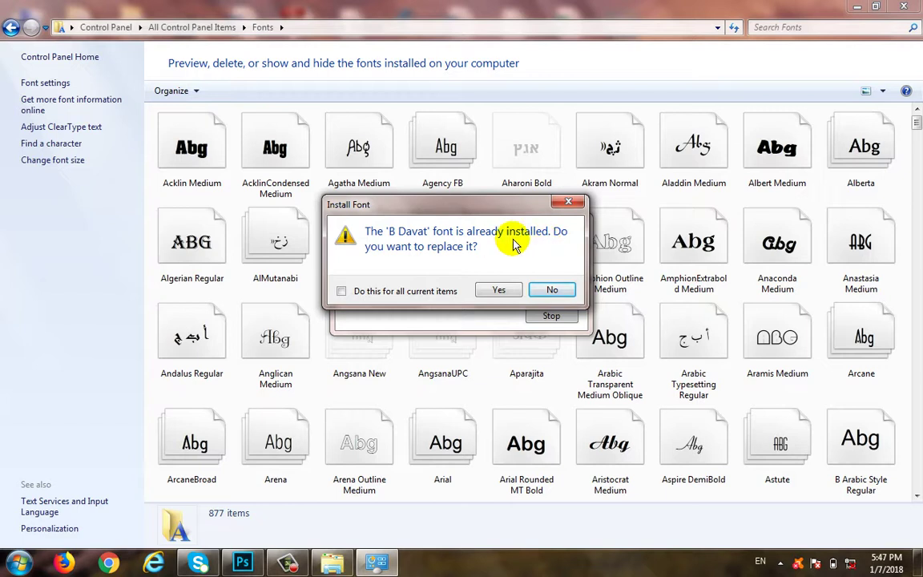
Answer the Install Font replacement prompts for the already installed fonts, including B Davat, B Elham and B Fantezy
{"action": "left_click", "coordinate": [569, 202]}
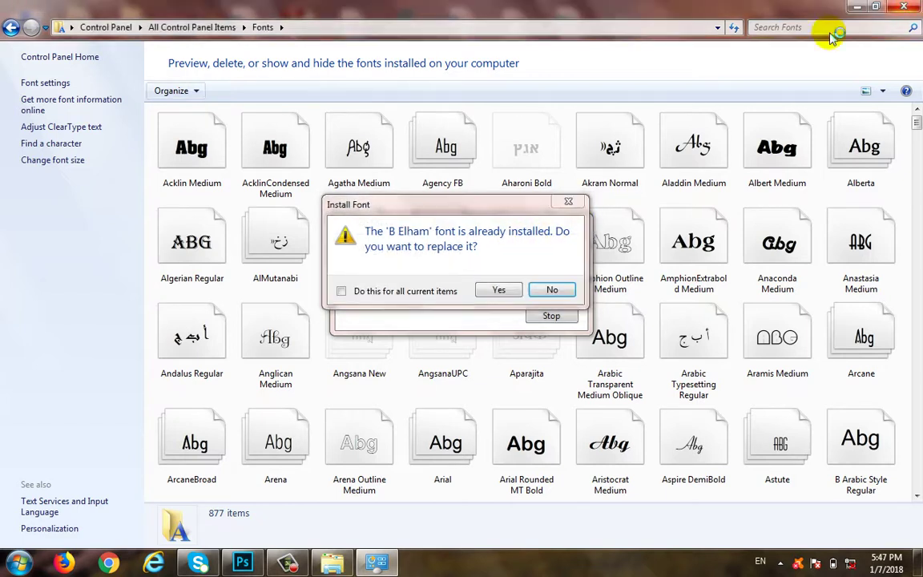
{"action": "left_click", "coordinate": [527, 293]}
{"action": "left_click", "coordinate": [570, 202]}
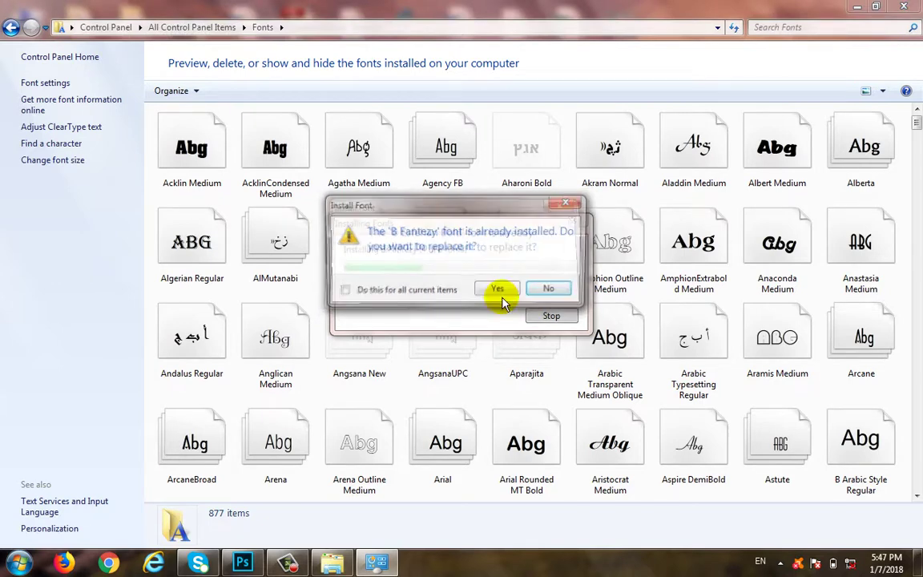
{"action": "left_click", "coordinate": [552, 289]}
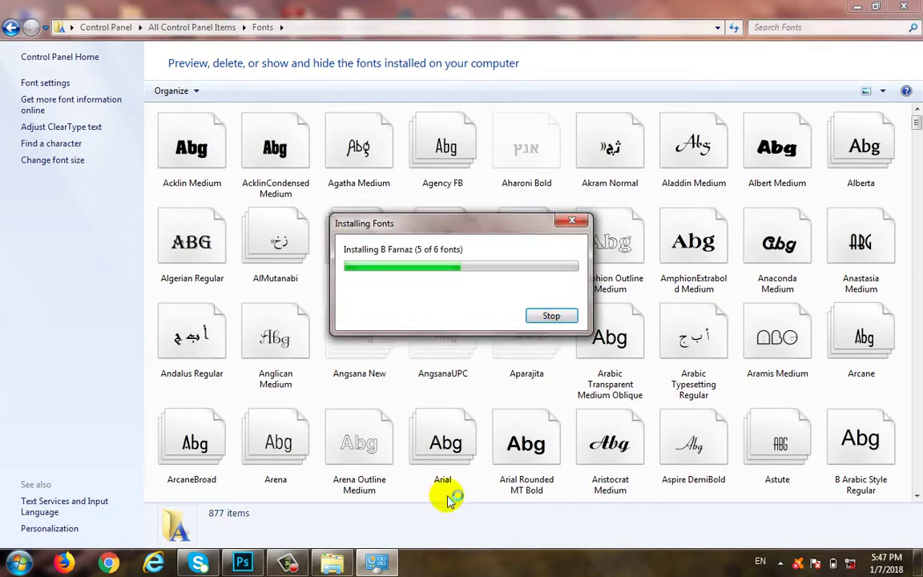
Open WordPad from a Start menu search for "wor", view its font list, and close the WordPad and Fonts windows
{"action": "key", "text": "super"}
{"action": "type", "text": "wor"}
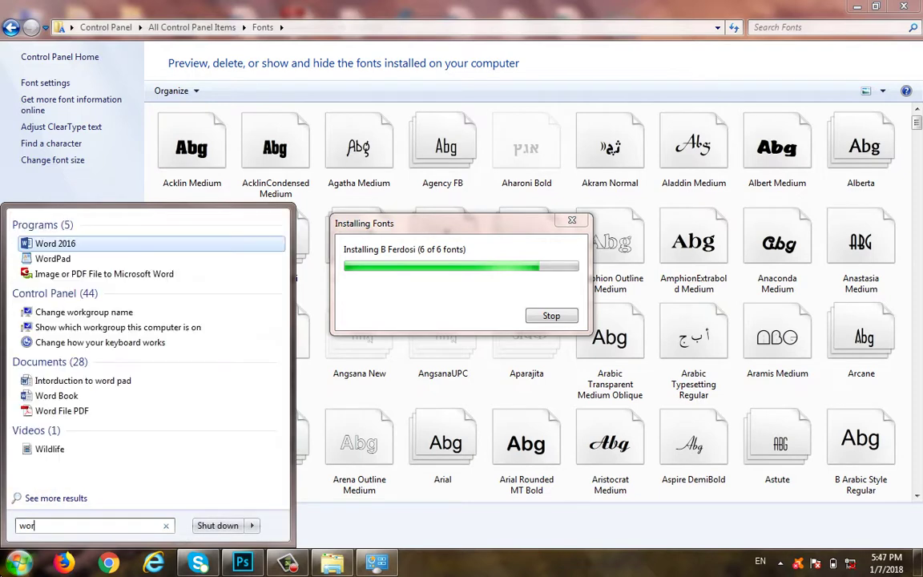
{"action": "left_click", "coordinate": [50, 259]}
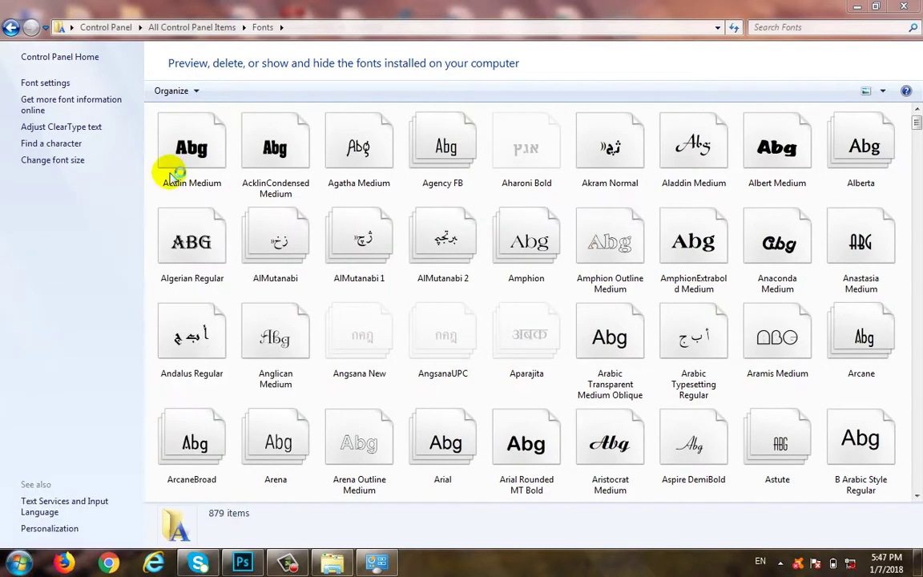
{"action": "left_click", "coordinate": [260, 137]}
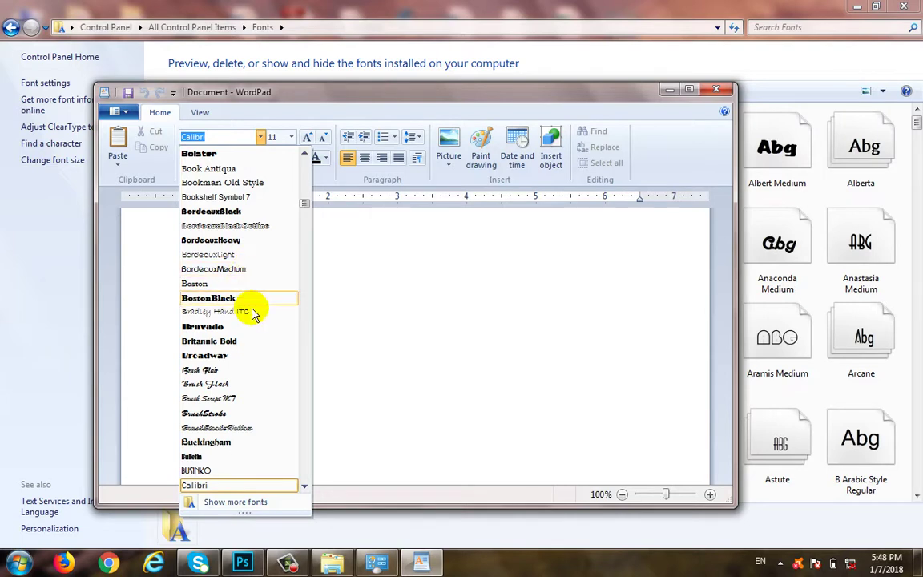
{"action": "left_click", "coordinate": [717, 89]}
{"action": "left_click", "coordinate": [717, 89]}
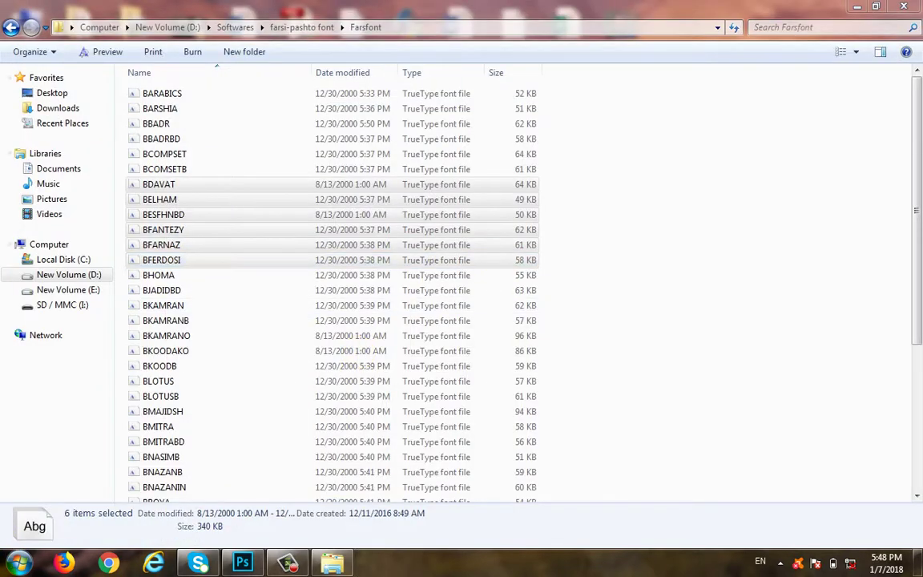
Open Control Panel again, view the Fonts folder, and return to All Control Panel Items
{"action": "left_click", "coordinate": [19, 563]}
{"action": "left_click", "coordinate": [224, 404]}
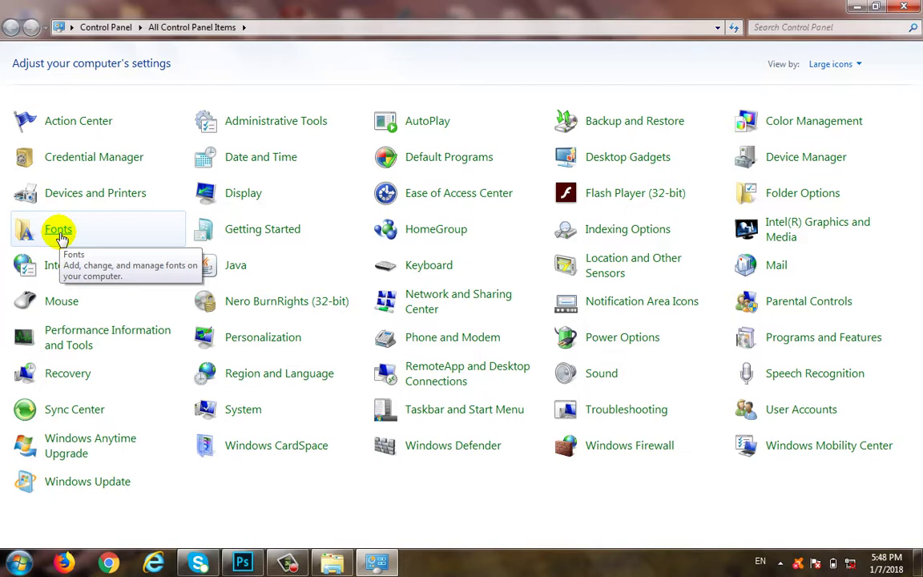
{"action": "left_click", "coordinate": [60, 232]}
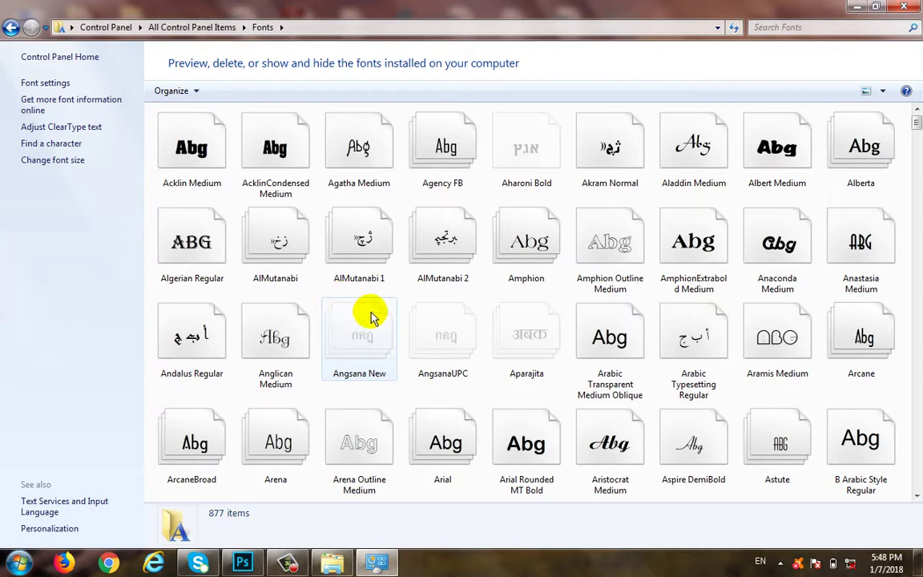
{"action": "left_click", "coordinate": [11, 28]}
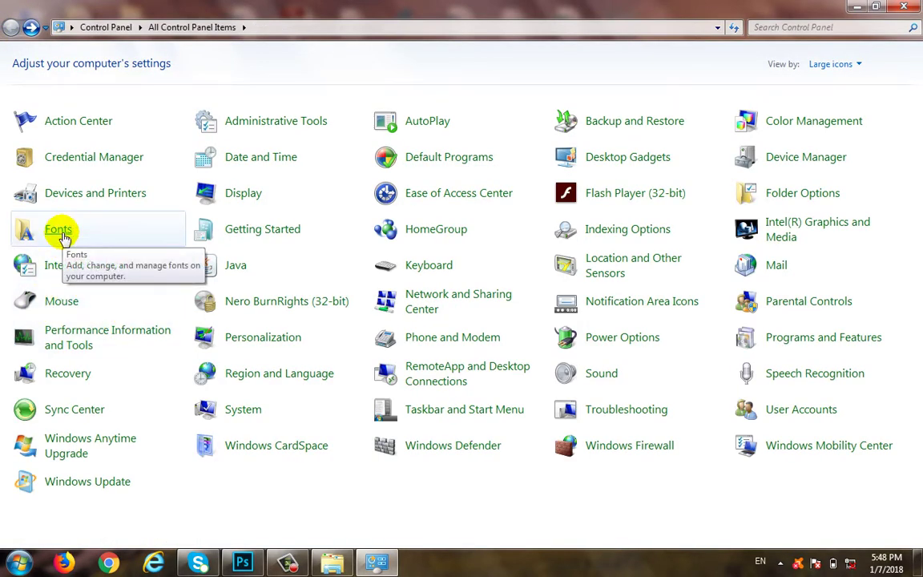
View the Mouse properties from Control Panel, cancel them without changes, and minimize the open windows to show the desktop
{"action": "left_click", "coordinate": [64, 307]}
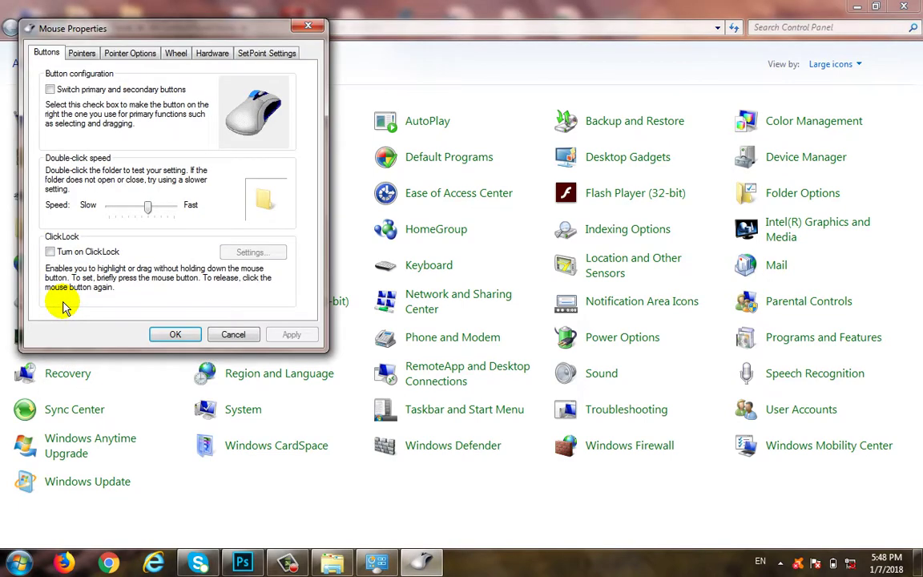
{"action": "left_click", "coordinate": [235, 335]}
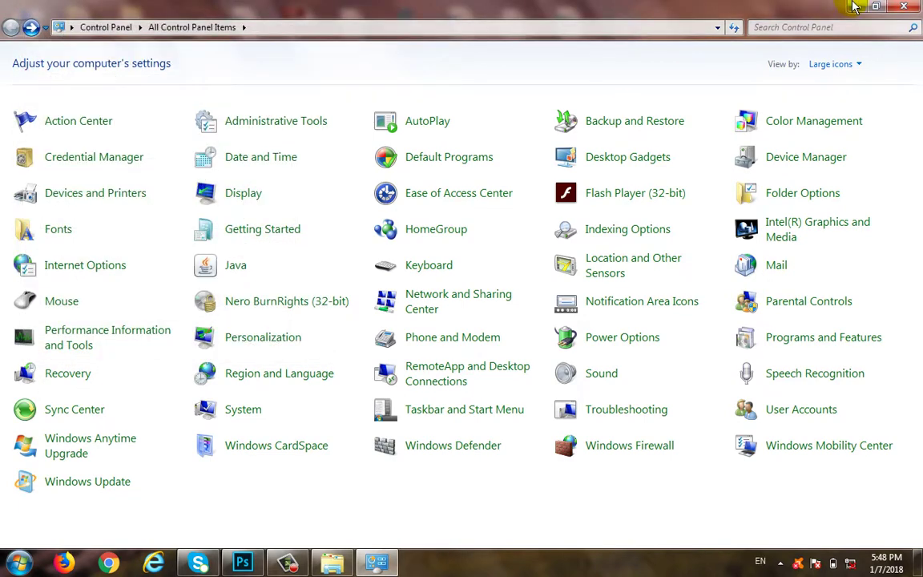
{"action": "left_click", "coordinate": [857, 6]}
{"action": "right_click", "coordinate": [743, 222]}
{"action": "left_click", "coordinate": [857, 6]}
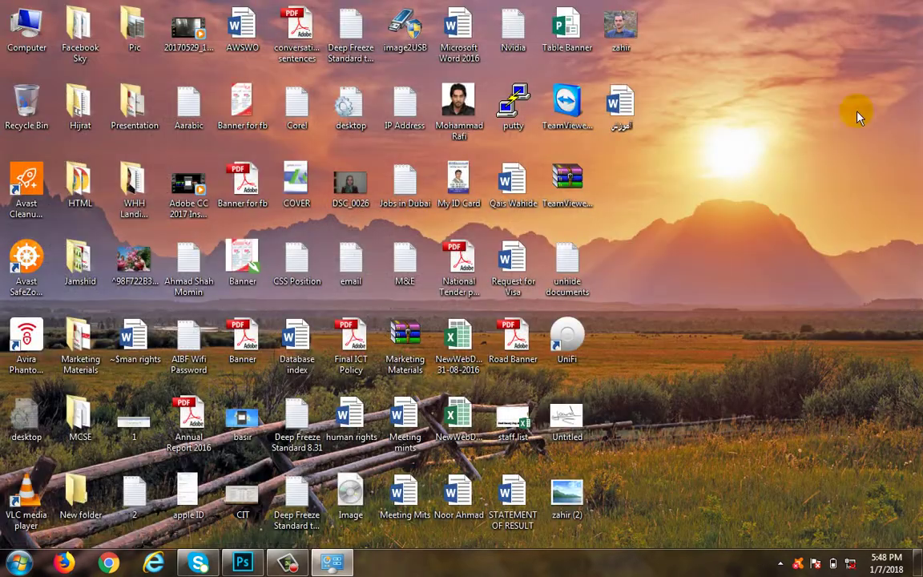
View the mouse pointer settings through the desktop's Personalization window, cancel them and close Personalization
{"action": "right_click", "coordinate": [751, 174]}
{"action": "left_click", "coordinate": [793, 380]}
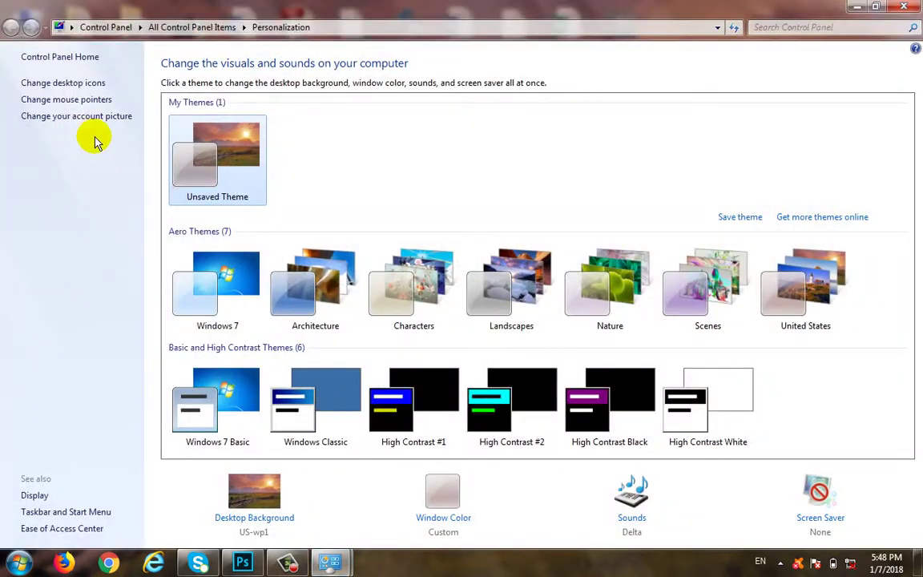
{"action": "left_click", "coordinate": [64, 99]}
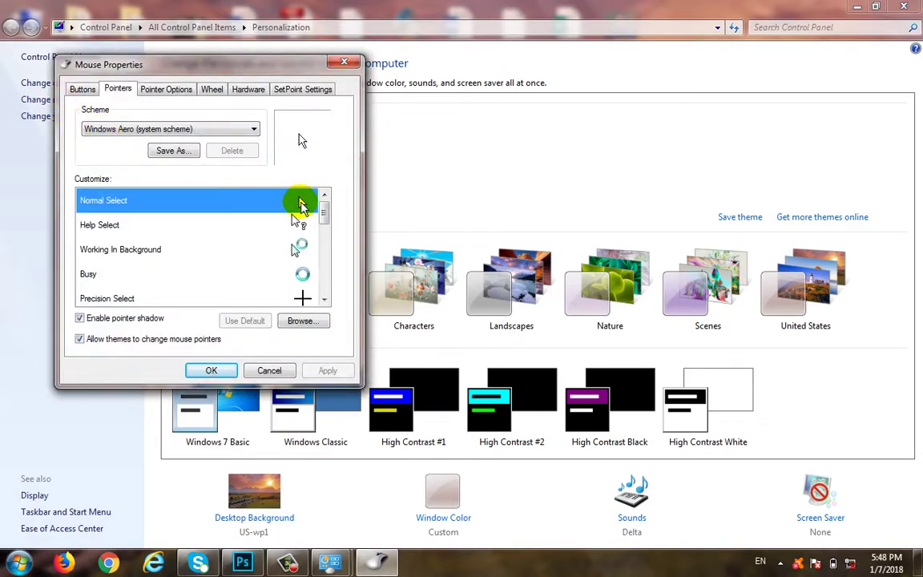
{"action": "left_click", "coordinate": [297, 367]}
{"action": "key", "text": "alt+F4"}
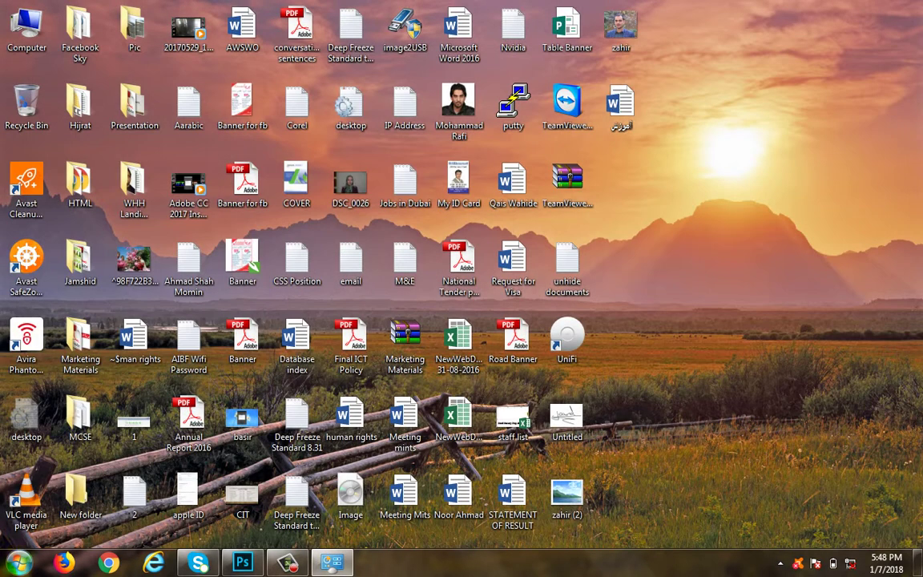
Reopen and maximize Control Panel, switch the primary and secondary buttons in the Mouse properties, and apply the change
{"action": "key", "text": "super"}
{"action": "left_click", "coordinate": [230, 409]}
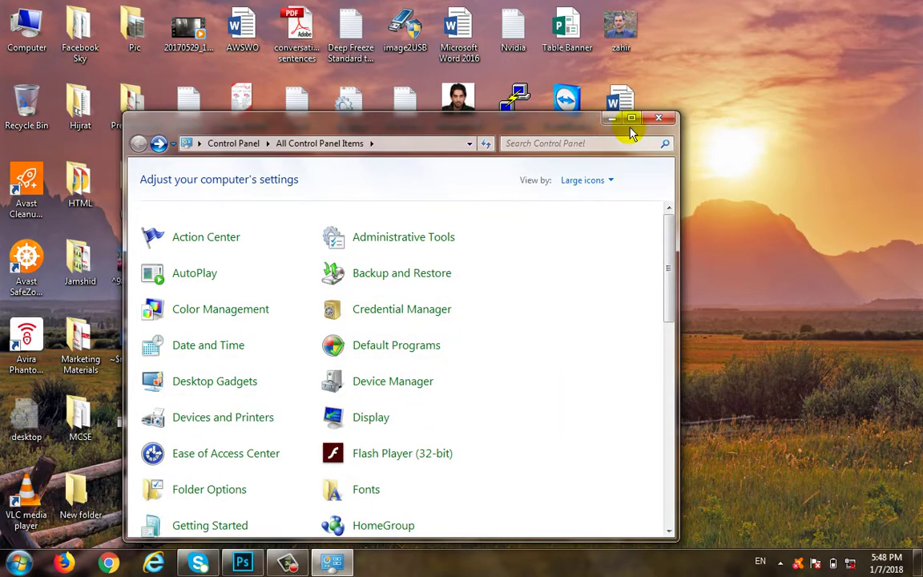
{"action": "left_click", "coordinate": [631, 119]}
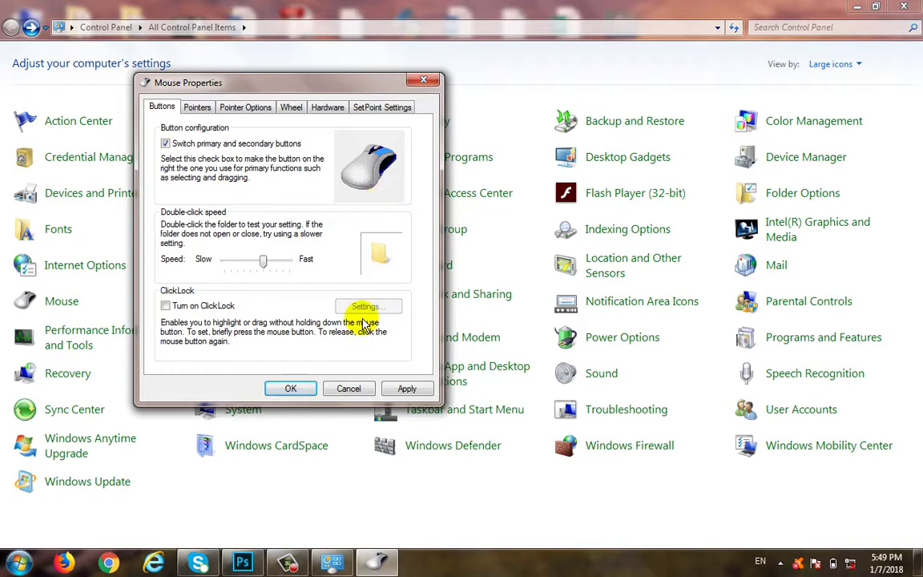
{"action": "left_click", "coordinate": [406, 388]}
{"action": "left_click", "coordinate": [291, 388]}
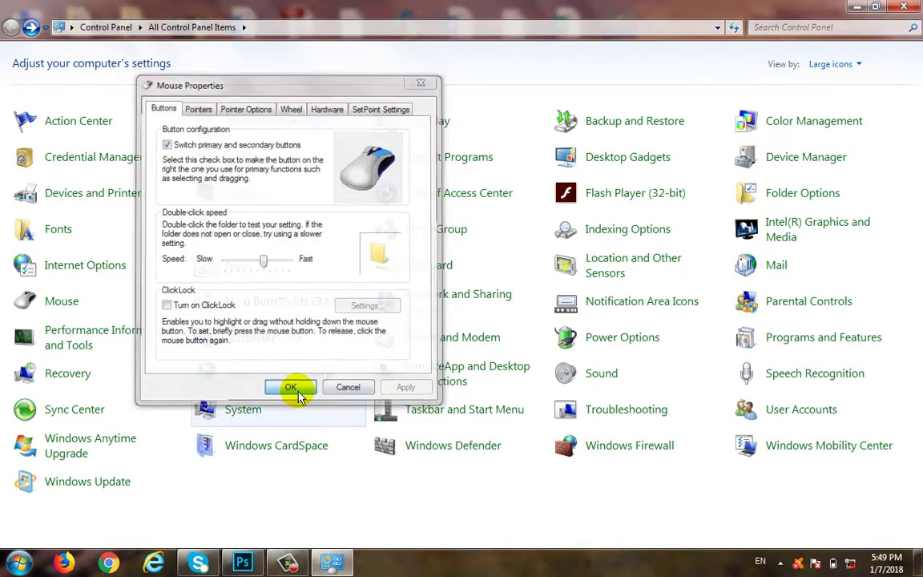
Close Control Panel and test the swapped mouse buttons by bringing up the desktop's context menu
{"action": "key", "text": "alt+F4"}
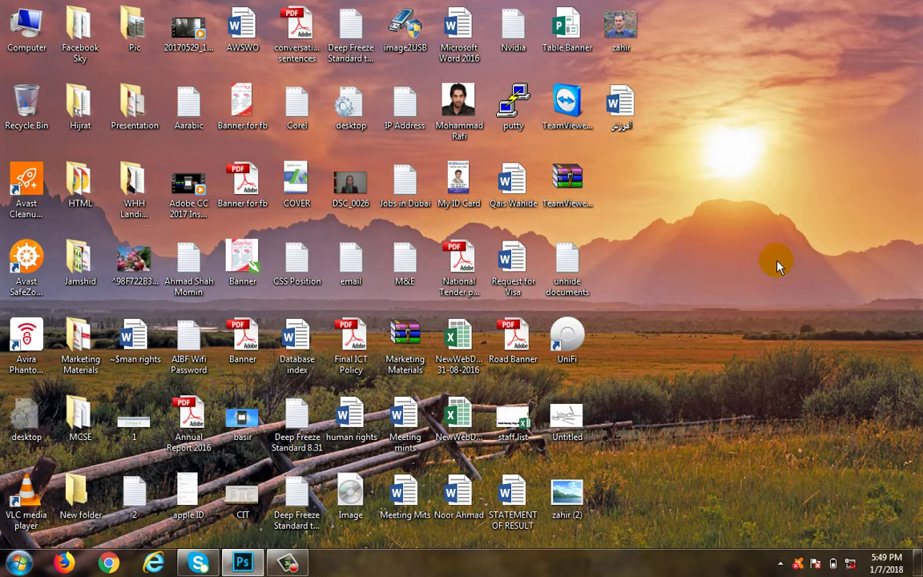
{"action": "right_click", "coordinate": [774, 263]}
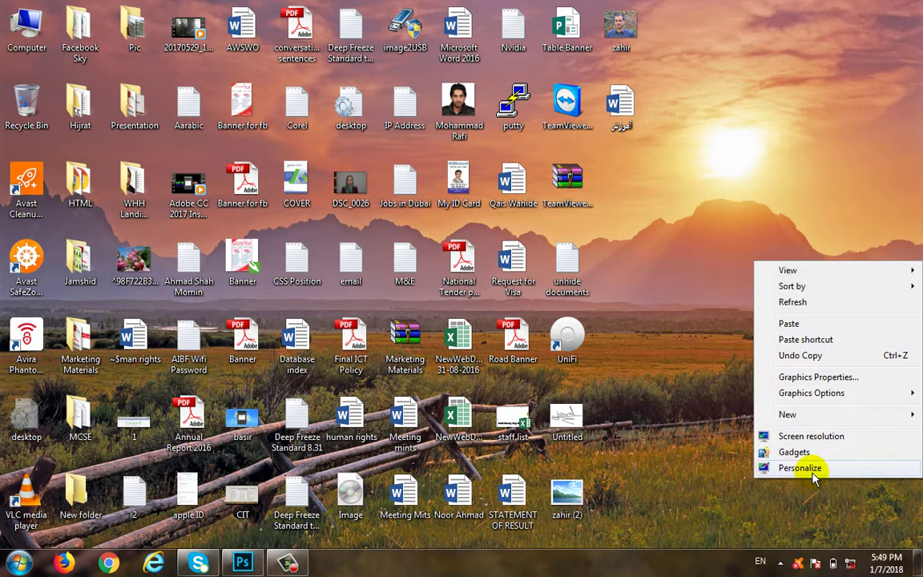
{"action": "key", "text": "super"}
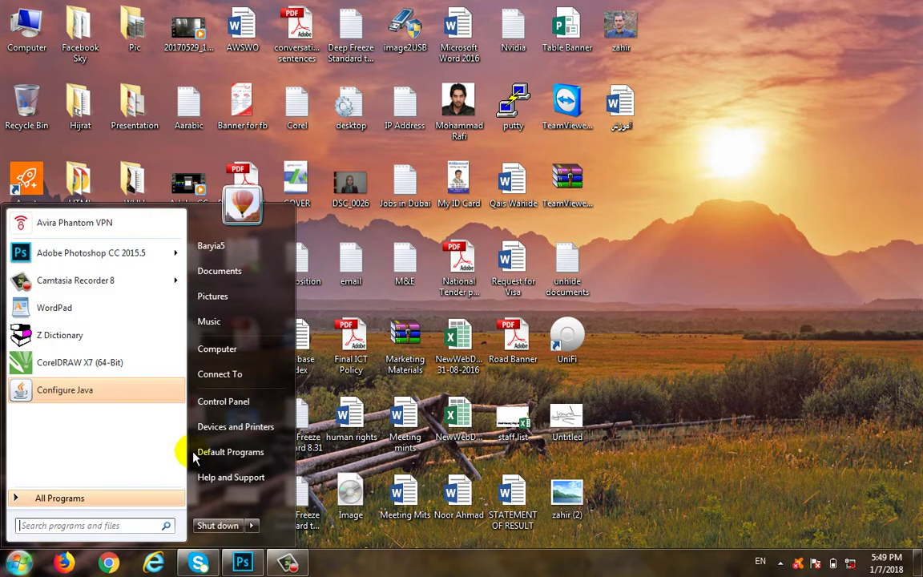
Open the Mouse properties from Control Panel again, turn off the switched primary and secondary buttons, and apply
{"action": "left_click", "coordinate": [224, 402]}
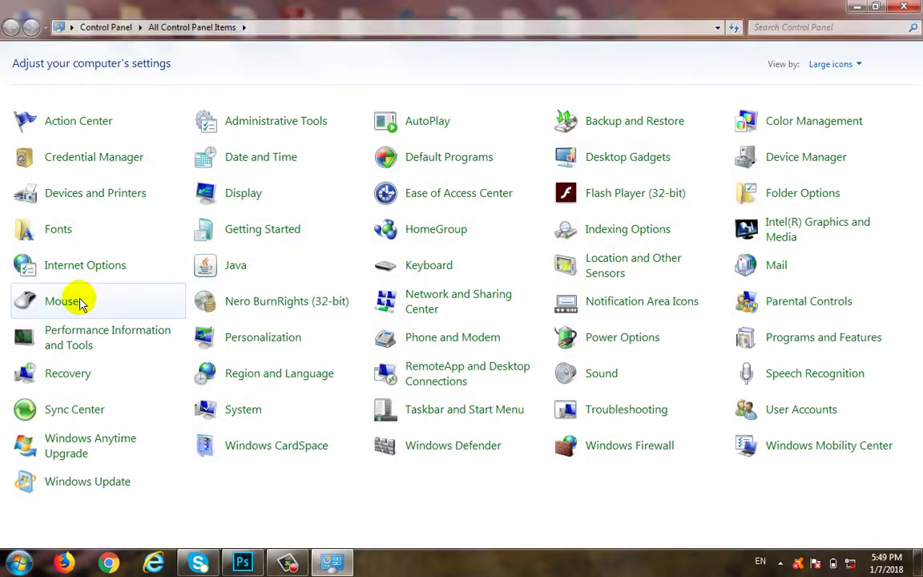
{"action": "right_click", "coordinate": [77, 309]}
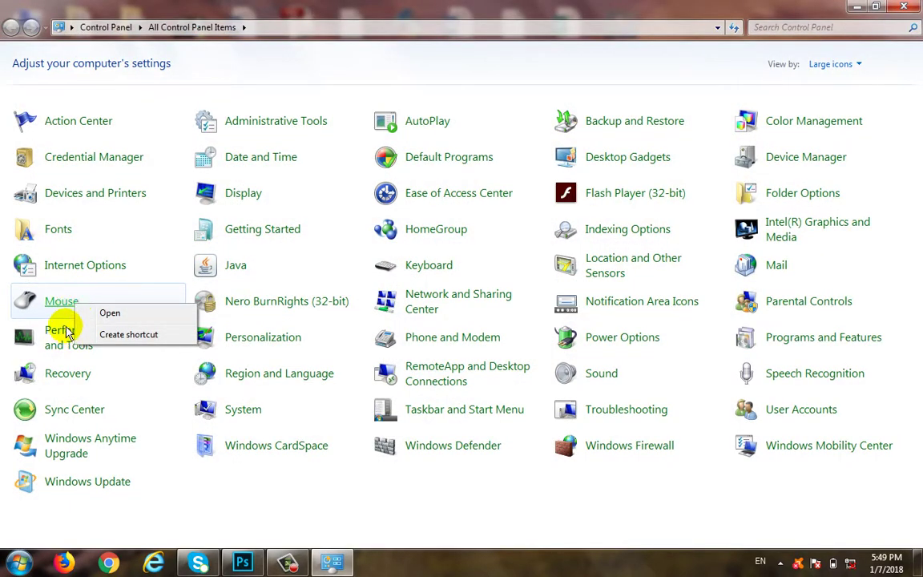
{"action": "left_click", "coordinate": [102, 314]}
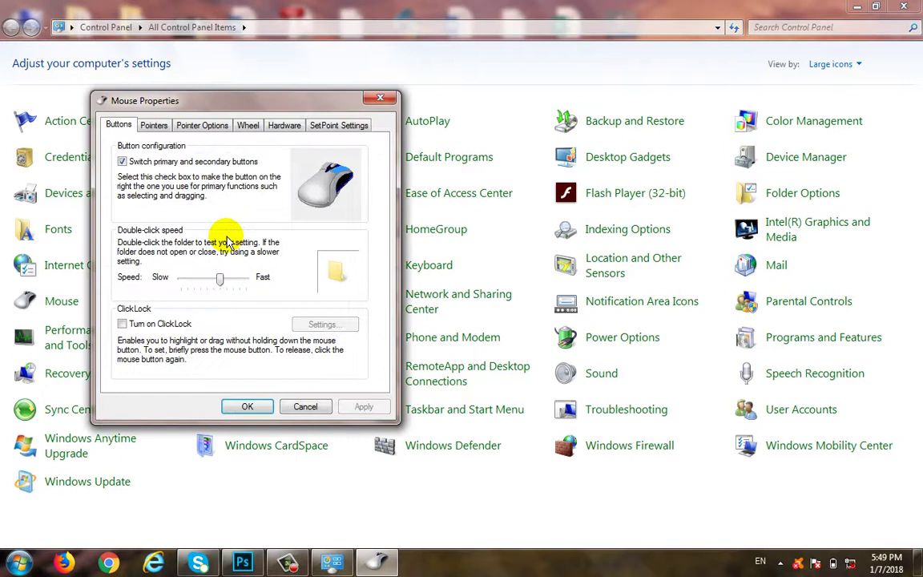
{"action": "left_click", "coordinate": [123, 162]}
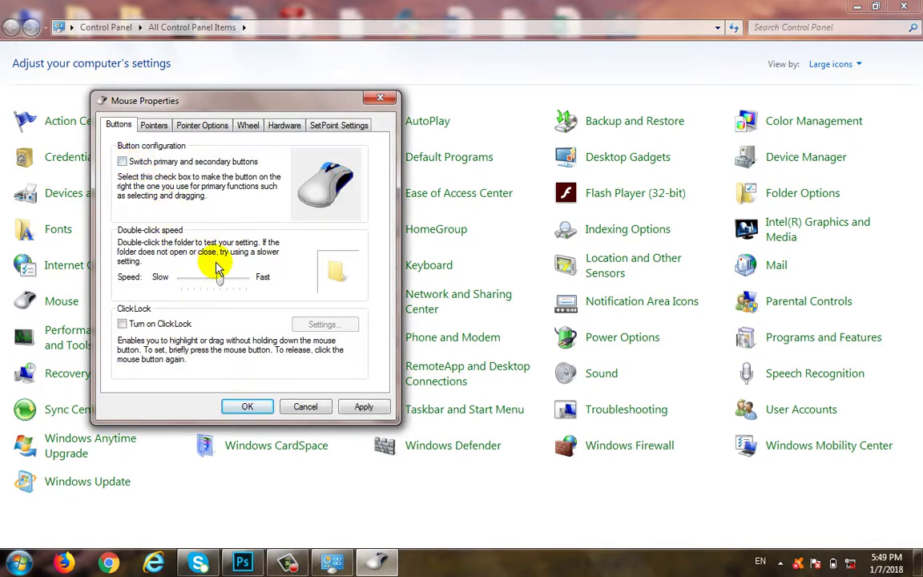
{"action": "left_click", "coordinate": [363, 406]}
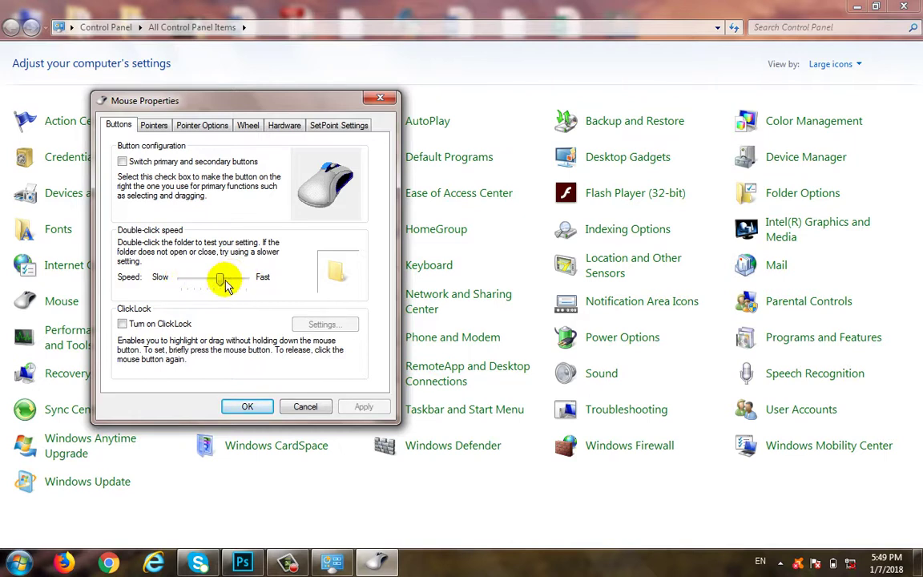
Set the double-click speed to the slowest end, apply it, and test it by repeatedly opening drive D: from Computer
{"action": "left_click_drag", "start_coordinate": [222, 282], "coordinate": [166, 294]}
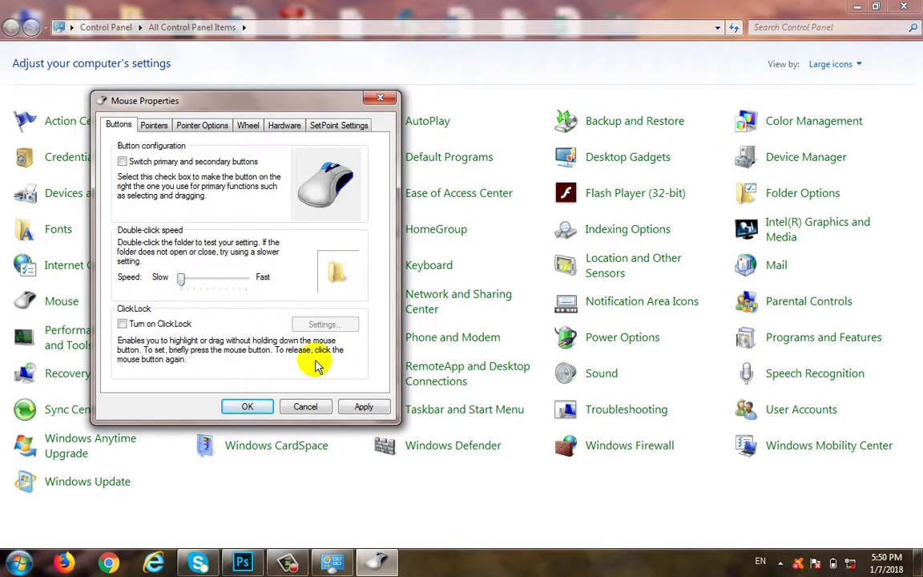
{"action": "left_click", "coordinate": [364, 406]}
{"action": "left_click", "coordinate": [27, 557]}
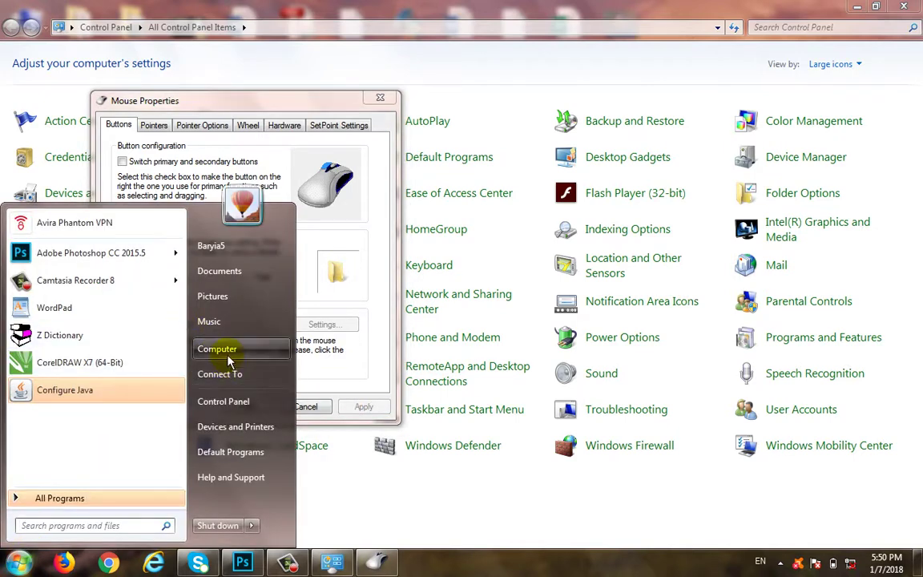
{"action": "left_click", "coordinate": [229, 350]}
{"action": "double_click", "coordinate": [394, 124]}
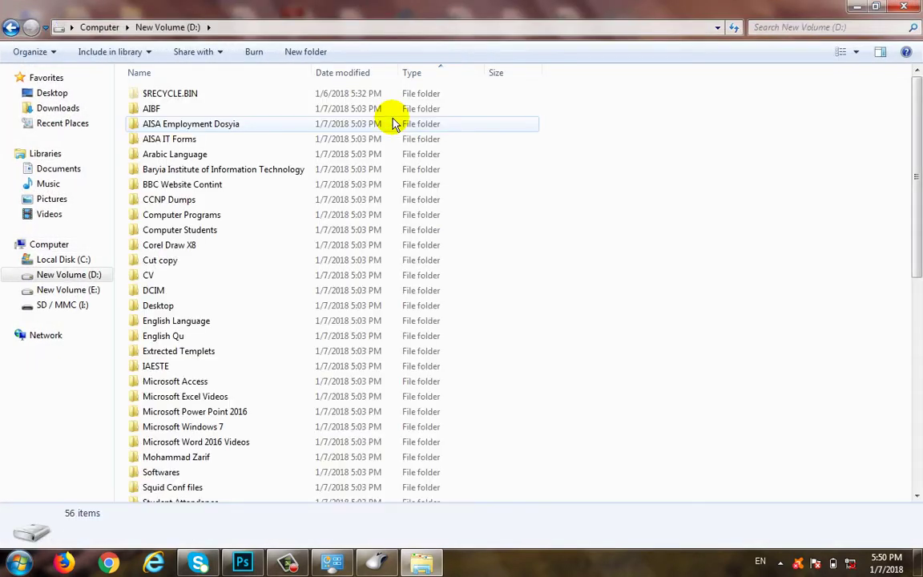
{"action": "left_click", "coordinate": [11, 27]}
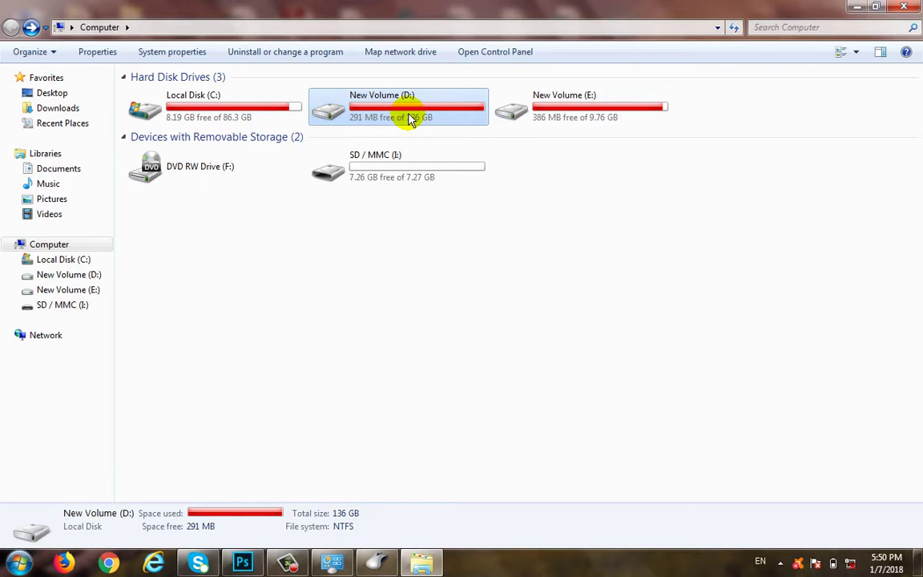
{"action": "left_click", "coordinate": [405, 243]}
{"action": "double_click", "coordinate": [392, 113]}
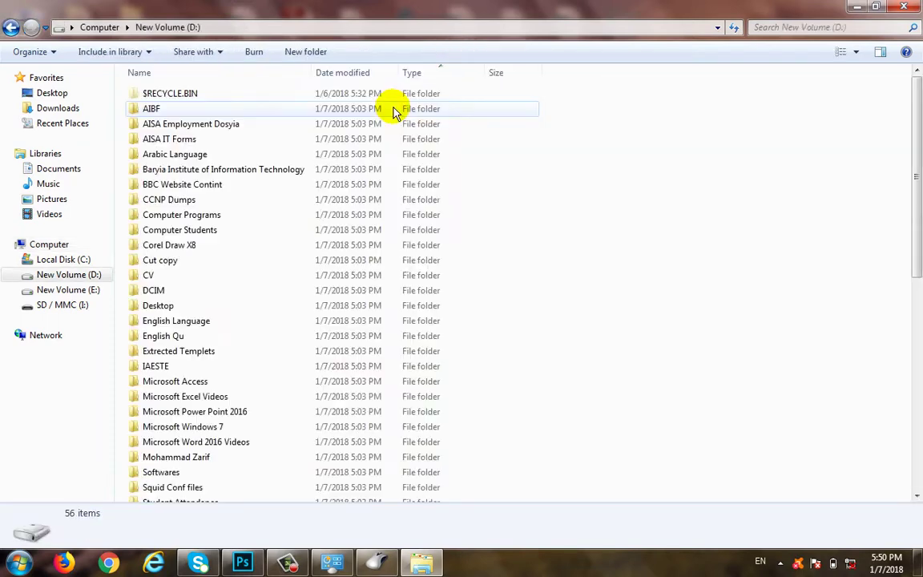
{"action": "left_click", "coordinate": [11, 27]}
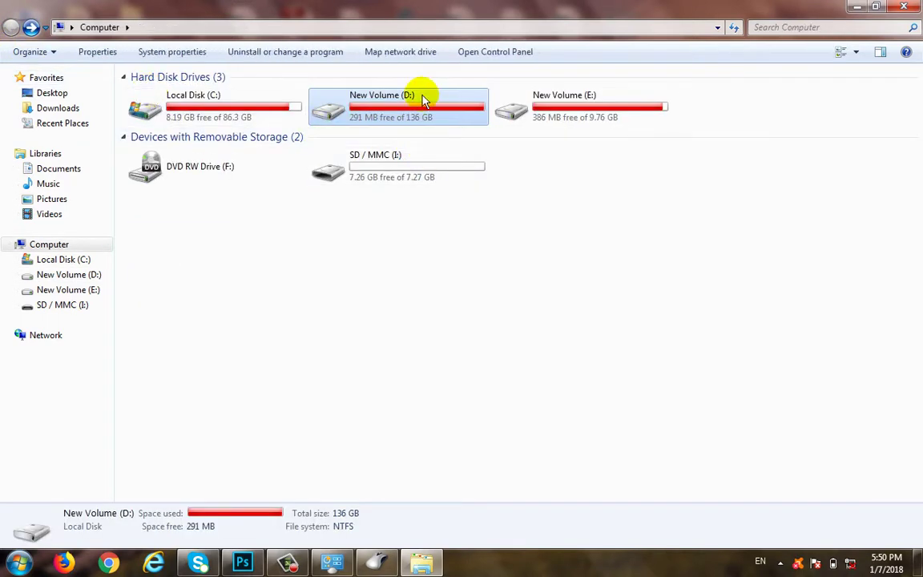
{"action": "double_click", "coordinate": [422, 99]}
{"action": "left_click", "coordinate": [11, 27]}
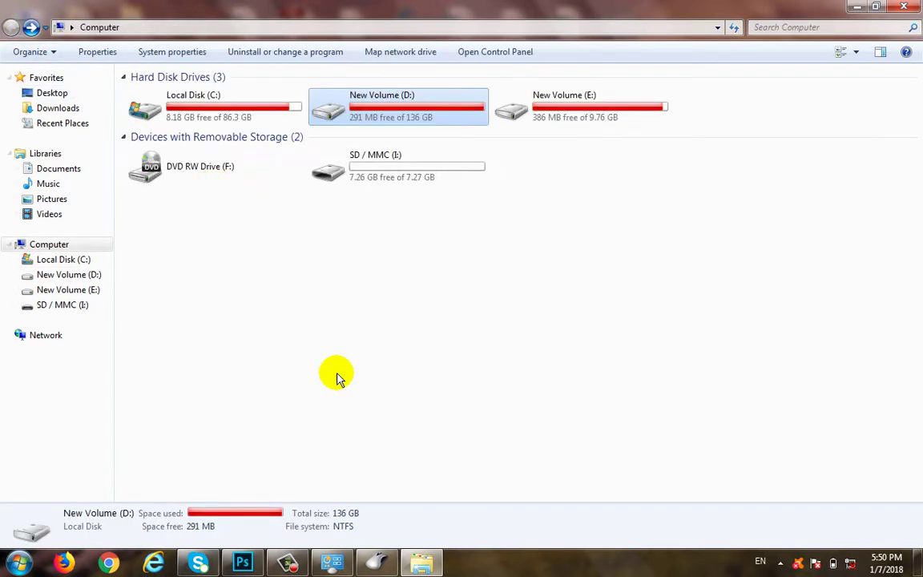
Set the double-click speed to the fastest end, apply it, and test it by opening drive D: and going back
{"action": "left_click", "coordinate": [377, 561]}
{"action": "left_click_drag", "start_coordinate": [182, 279], "coordinate": [249, 281]}
{"action": "left_click", "coordinate": [364, 406]}
{"action": "double_click", "coordinate": [423, 109]}
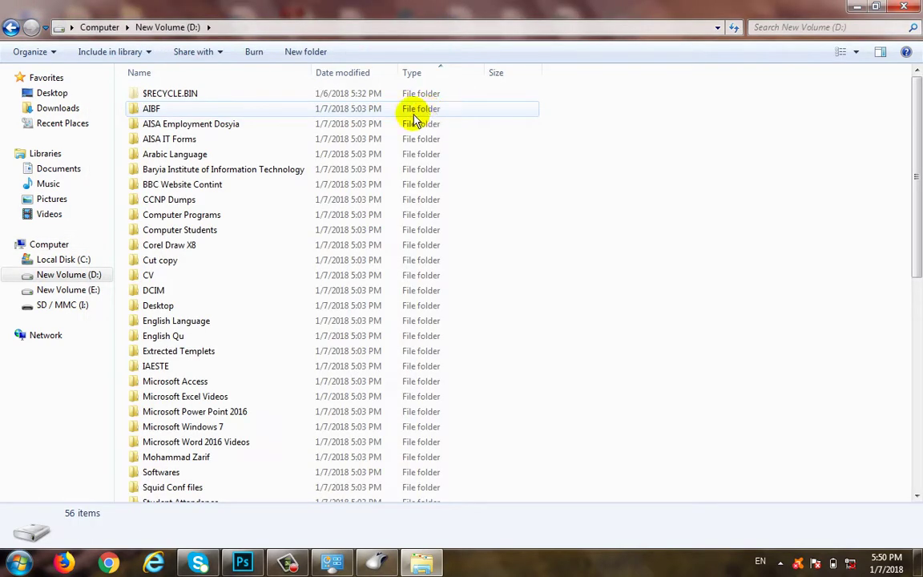
{"action": "left_click", "coordinate": [10, 27]}
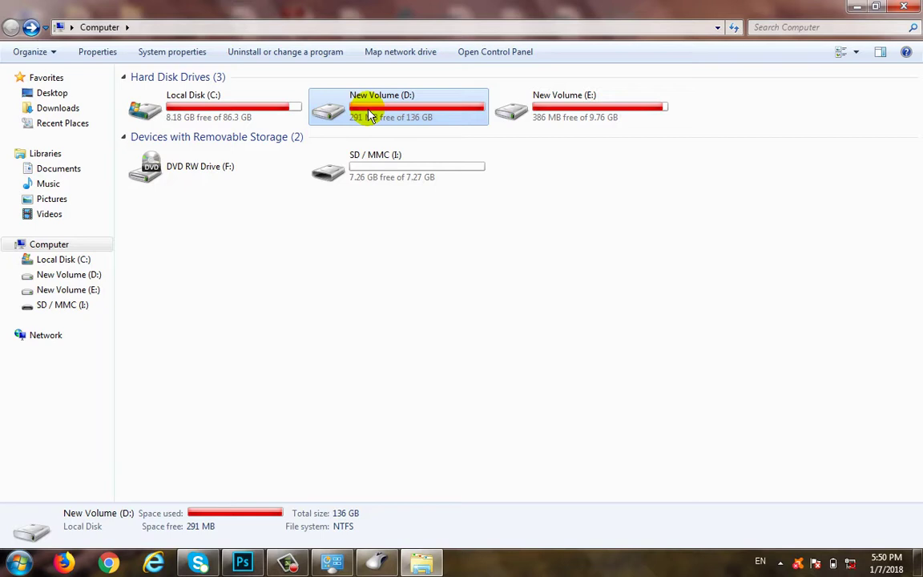
Set the double-click speed slightly above the middle of the Slow–Fast range and apply it
{"action": "left_click", "coordinate": [385, 564]}
{"action": "left_click", "coordinate": [222, 282]}
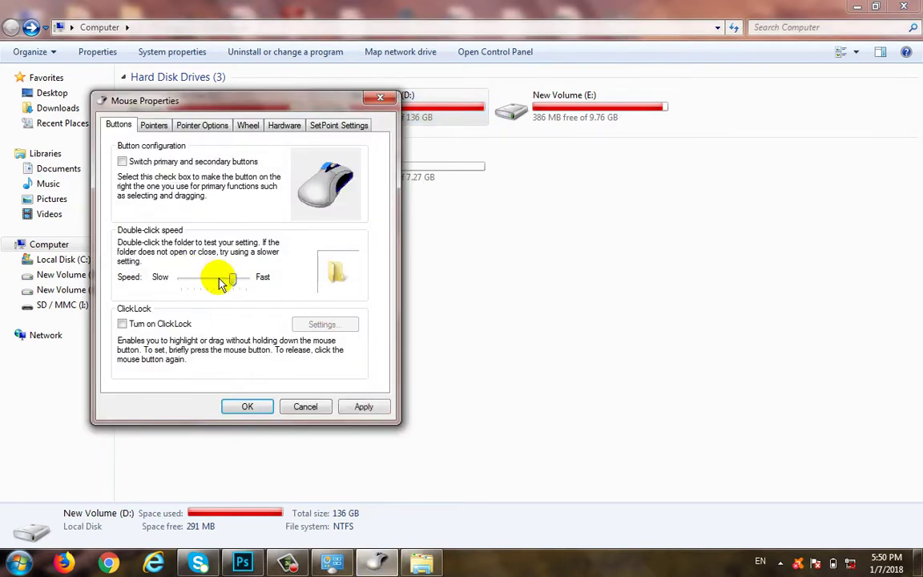
{"action": "left_click_drag", "start_coordinate": [222, 282], "coordinate": [217, 276]}
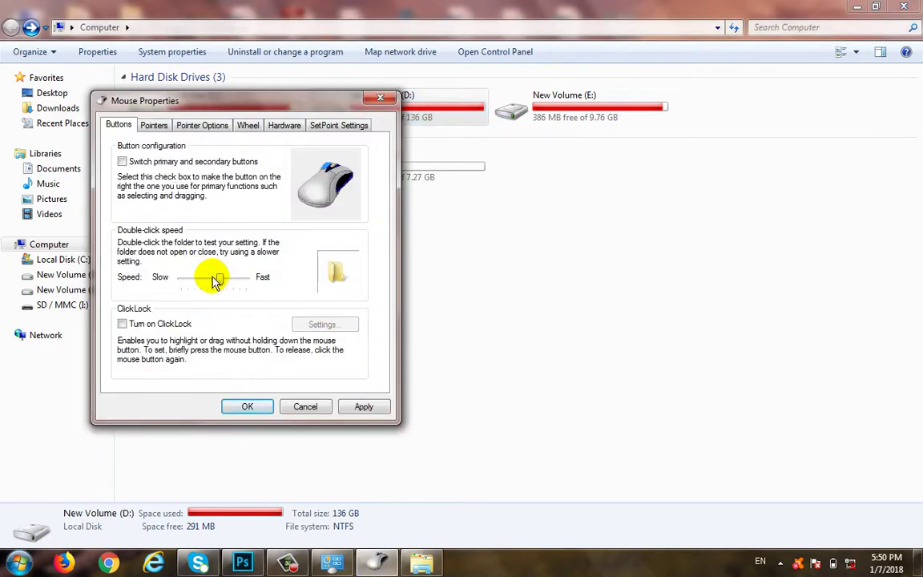
{"action": "left_click", "coordinate": [366, 408]}
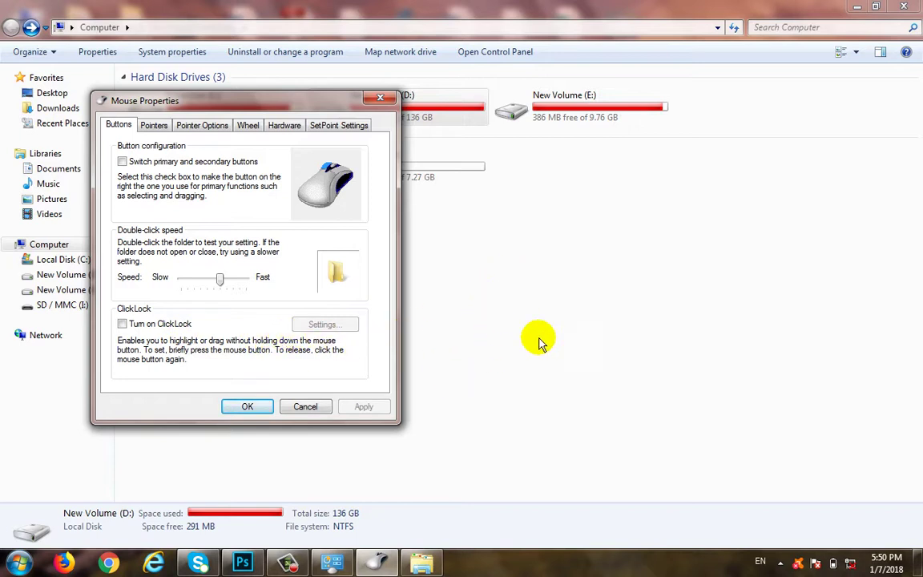
Open Paint by searching for "mspaint", draw a large rectangle on the canvas, and drag a selection box across the desktop icons
{"action": "left_click", "coordinate": [5, 567]}
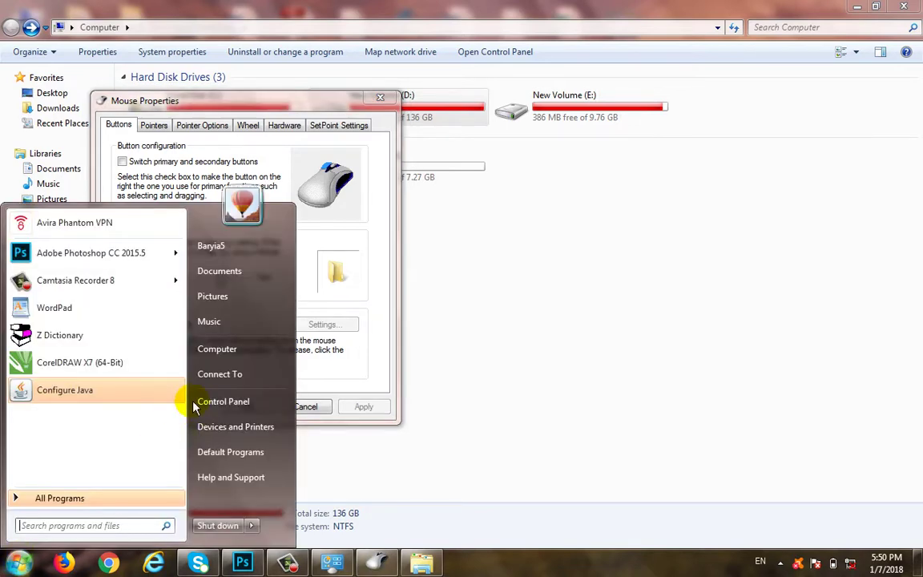
{"action": "type", "text": "mspaint"}
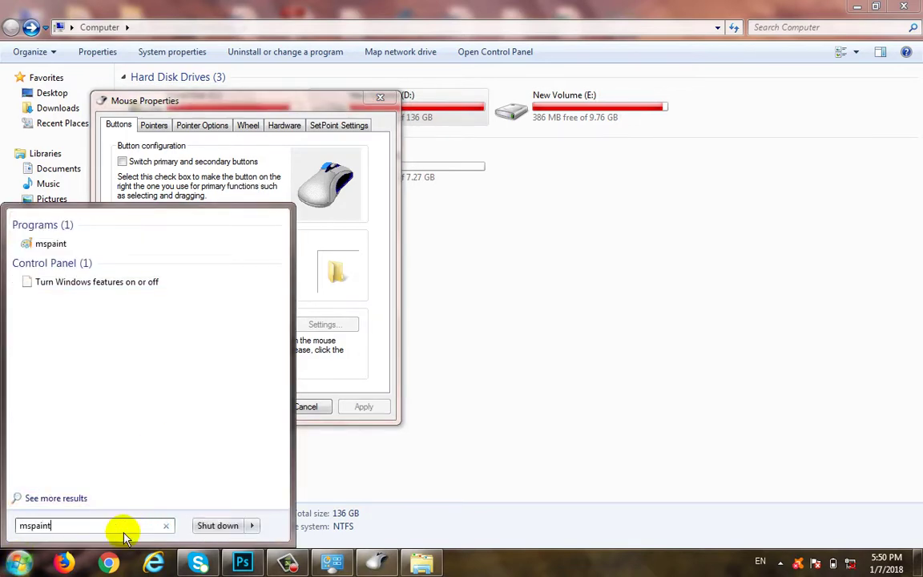
{"action": "key", "text": "Return"}
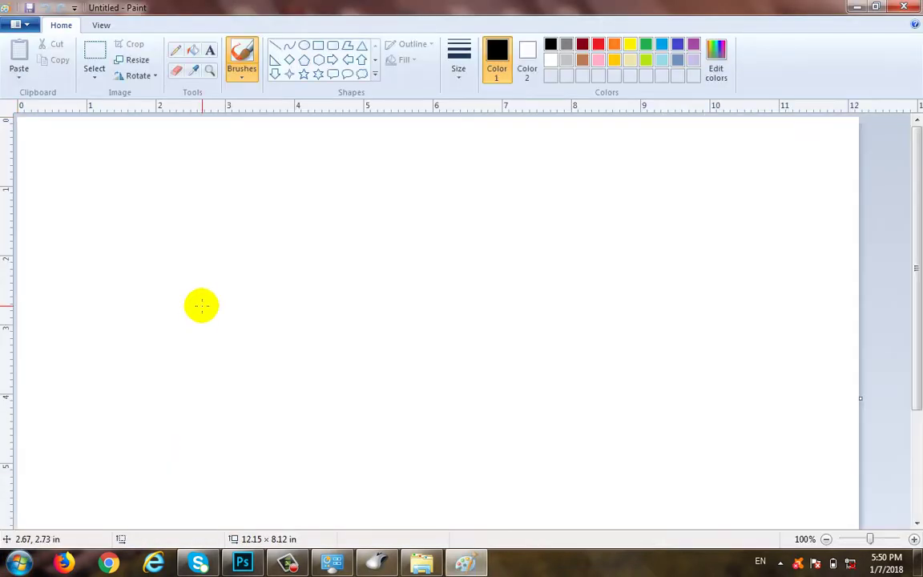
{"action": "left_click", "coordinate": [319, 46]}
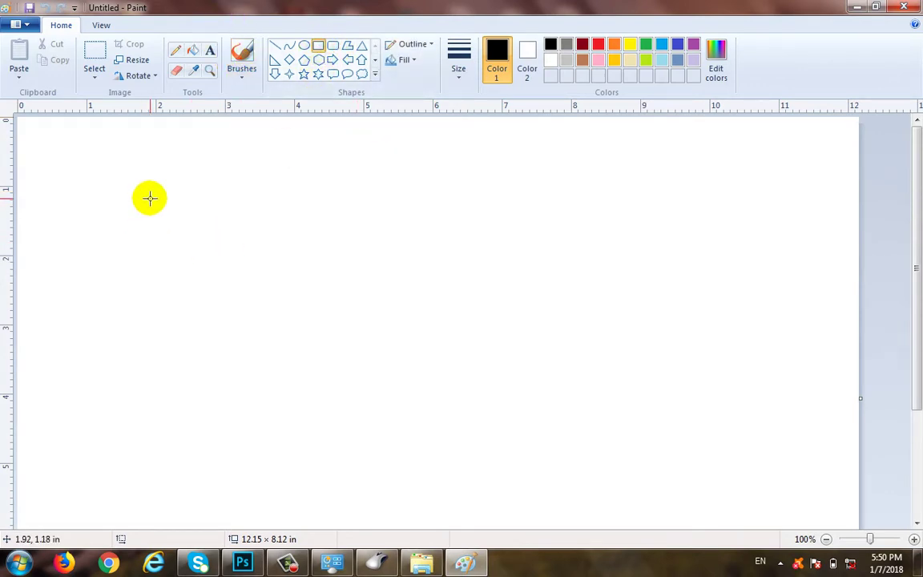
{"action": "mouse_move", "coordinate": [150, 199]}
{"action": "left_mouse_down"}
{"action": "mouse_move", "coordinate": [291, 363]}
{"action": "mouse_move", "coordinate": [522, 369]}
{"action": "mouse_move", "coordinate": [524, 377]}
{"action": "mouse_move", "coordinate": [461, 327]}
{"action": "mouse_move", "coordinate": [363, 318]}
{"action": "mouse_move", "coordinate": [305, 280]}
{"action": "mouse_move", "coordinate": [438, 338]}
{"action": "mouse_move", "coordinate": [413, 292]}
{"action": "mouse_move", "coordinate": [484, 364]}
{"action": "mouse_move", "coordinate": [502, 358]}
{"action": "left_mouse_up"}
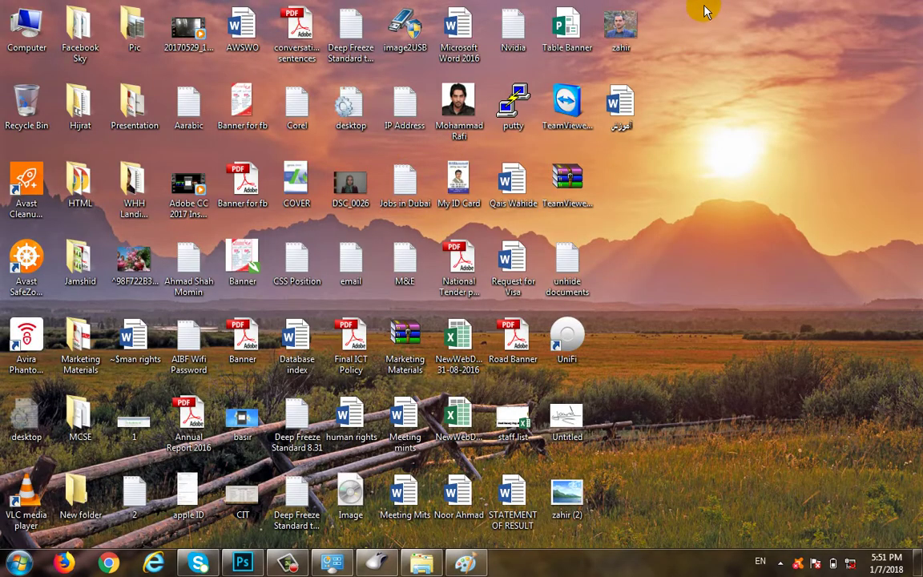
{"action": "left_click_drag", "start_coordinate": [705, 10], "coordinate": [354, 431]}
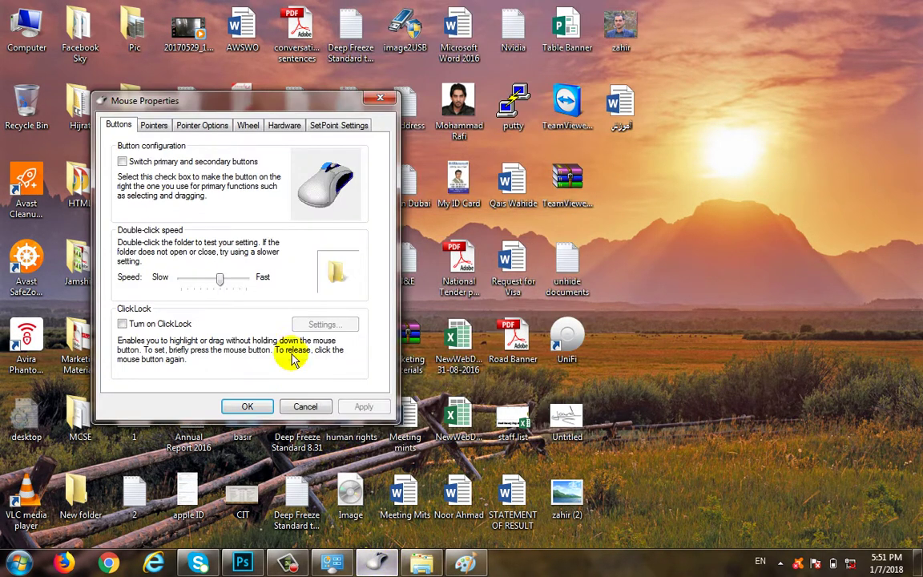
Turn on ClickLock in the Mouse properties, confirm, and test it by stretching a selection box over most of the desktop icons
{"action": "left_click", "coordinate": [121, 324]}
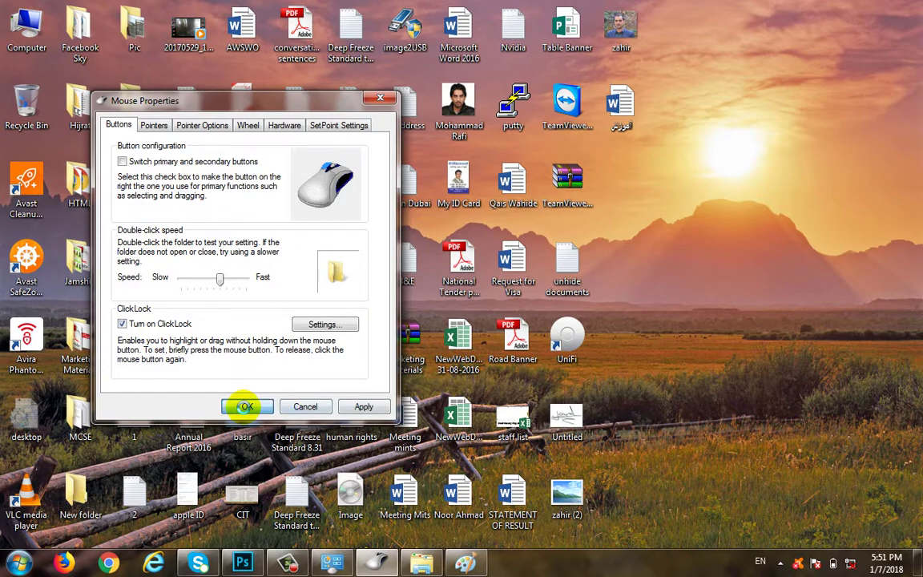
{"action": "left_click", "coordinate": [246, 406]}
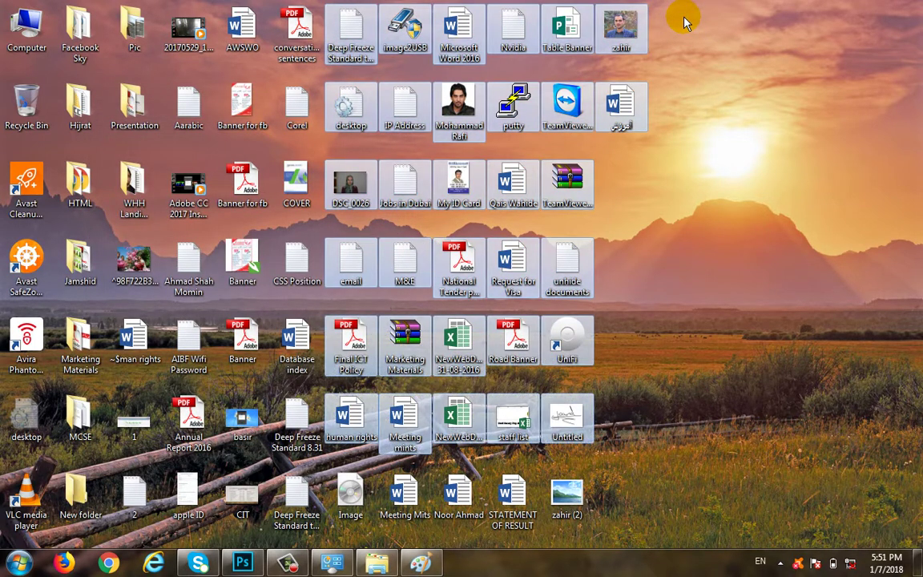
{"action": "left_click", "coordinate": [669, 54]}
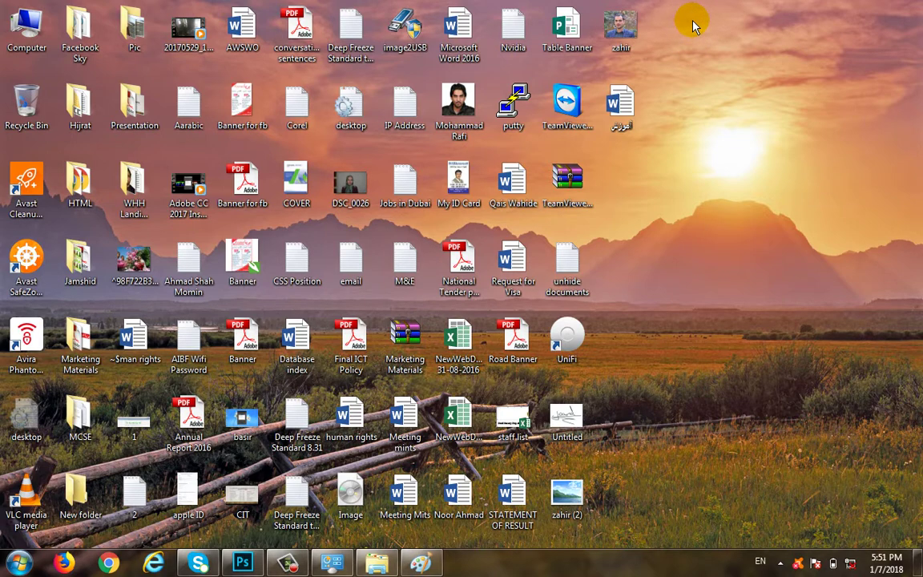
{"action": "left_click_drag", "start_coordinate": [692, 21], "coordinate": [130, 493]}
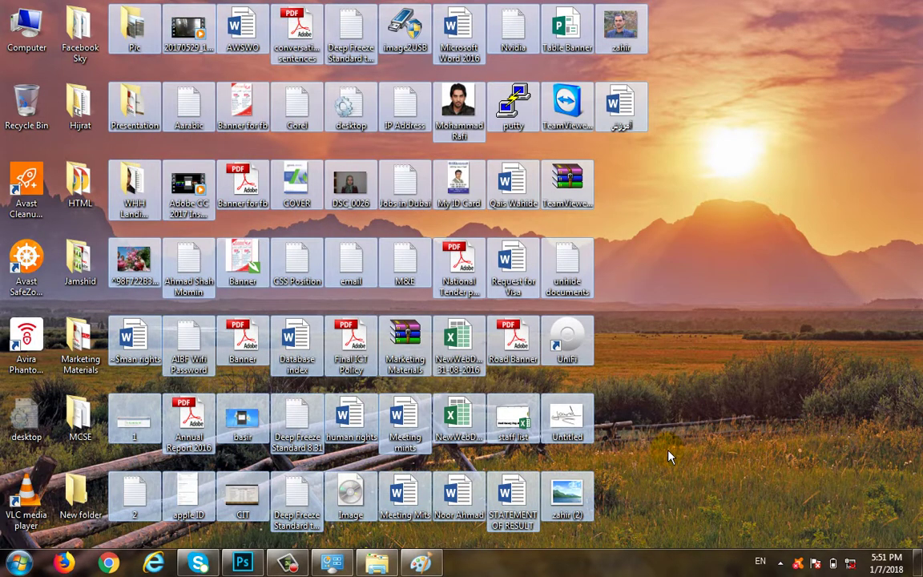
Switch to Paint and draw a second rectangle about 5.56 × 3.87 in, overlapping the first one
{"action": "left_click", "coordinate": [421, 564]}
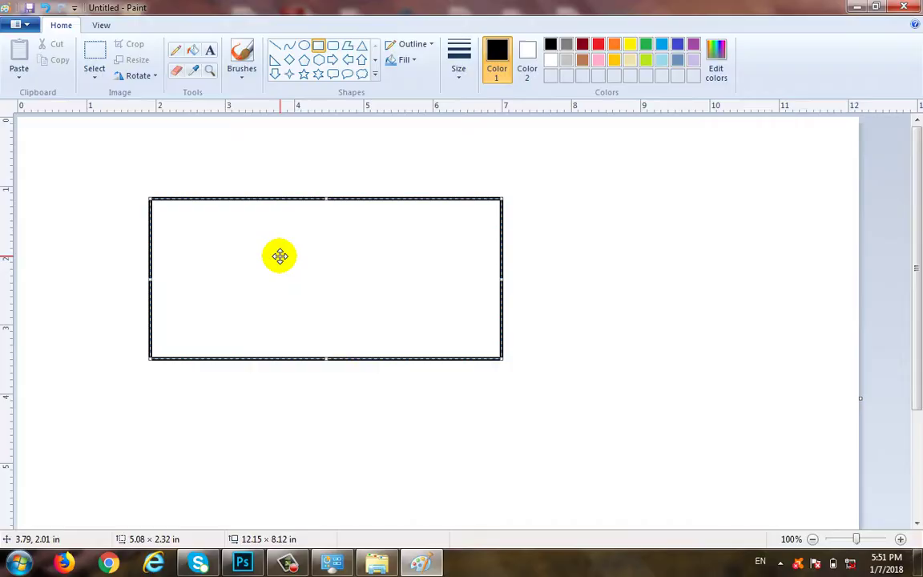
{"action": "left_click", "coordinate": [337, 117]}
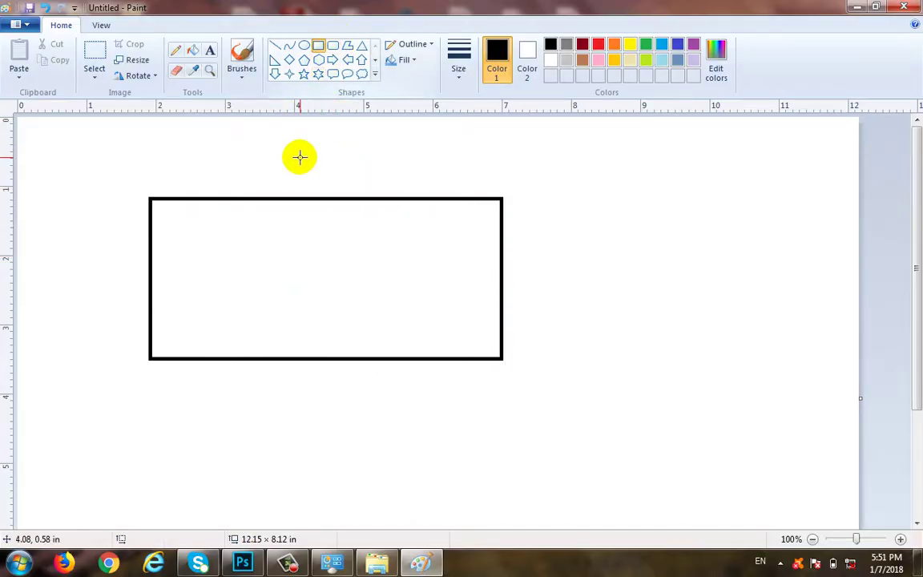
{"action": "left_click_drag", "start_coordinate": [303, 155], "coordinate": [688, 423]}
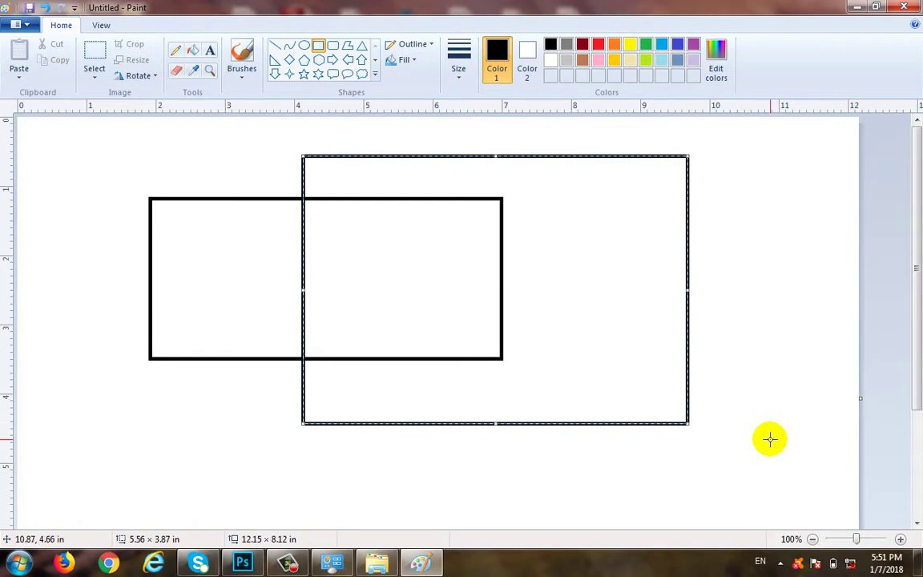
Reopen the Mouse properties from Control Panel, turn off ClickLock and confirm
{"action": "left_click", "coordinate": [331, 562]}
{"action": "left_click", "coordinate": [80, 302]}
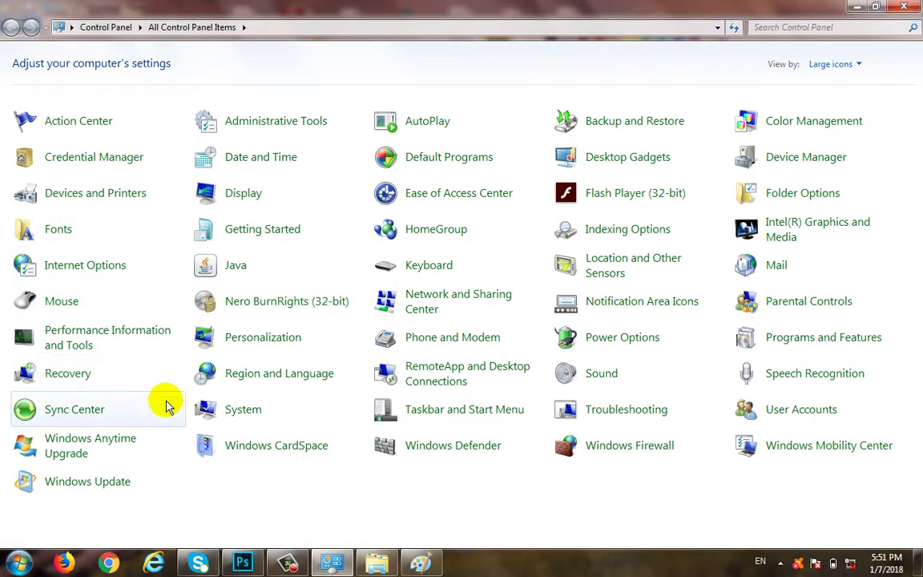
{"action": "left_click", "coordinate": [188, 364]}
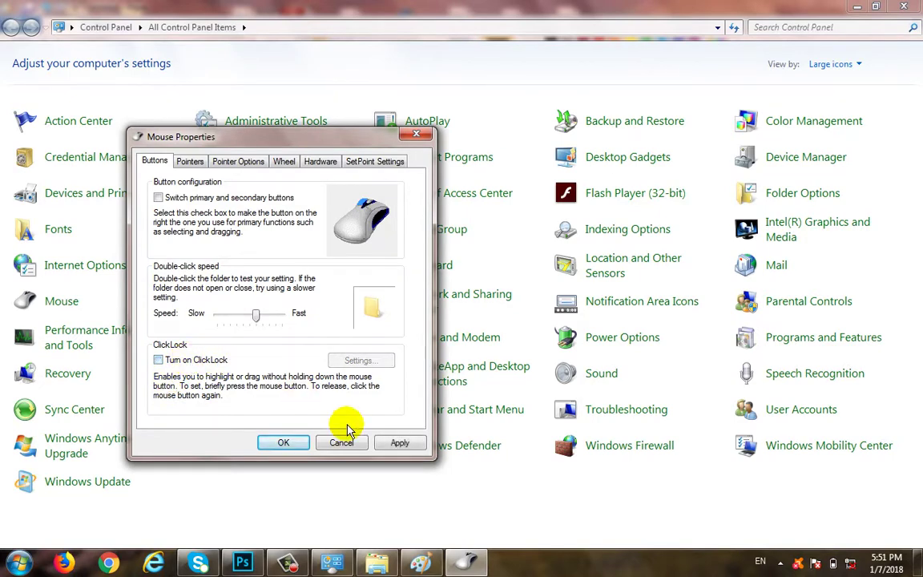
{"action": "left_click", "coordinate": [299, 440]}
Draw a third rectangle about 8.74 × 4.42 in in Paint, and box-select a group of icons on the desktop
{"action": "left_click", "coordinate": [432, 565]}
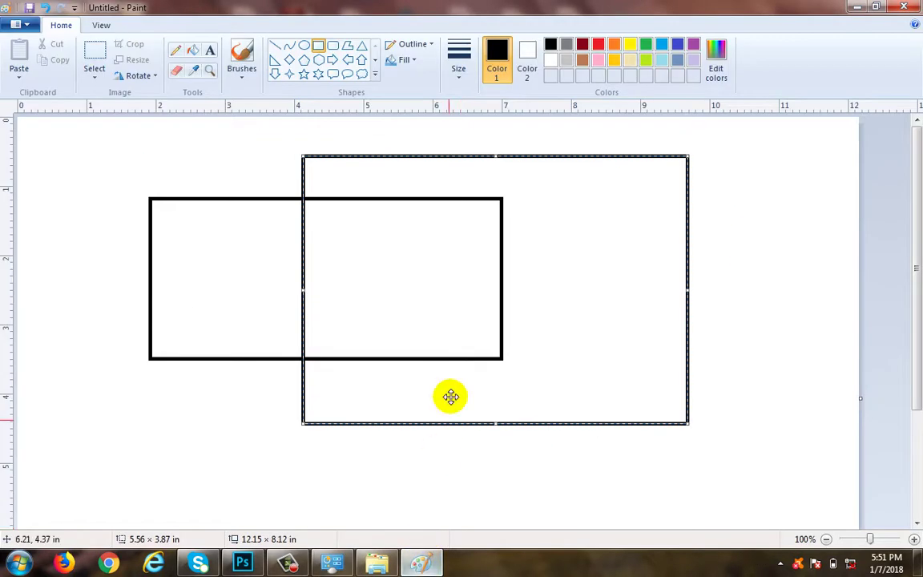
{"action": "left_click", "coordinate": [200, 160]}
{"action": "left_click_drag", "start_coordinate": [96, 184], "coordinate": [704, 488]}
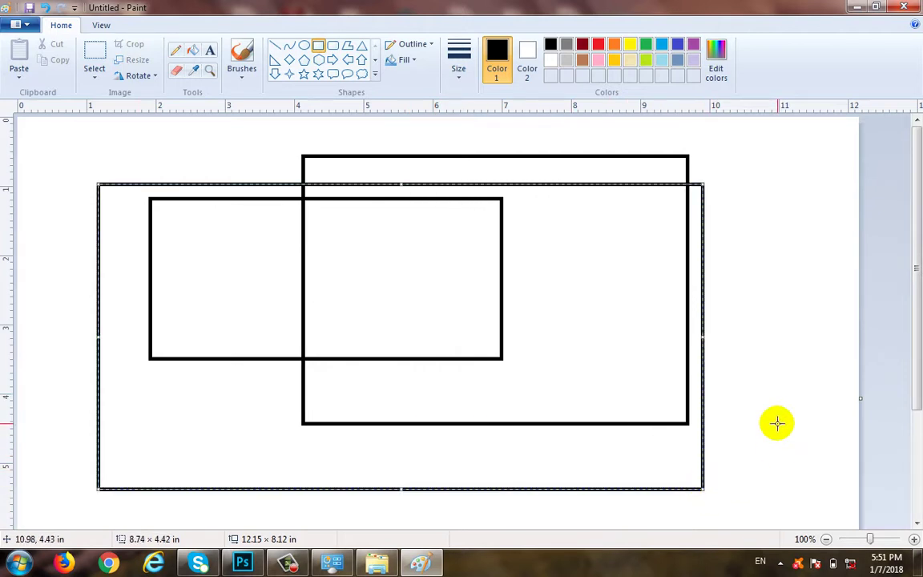
{"action": "key", "text": "super+d"}
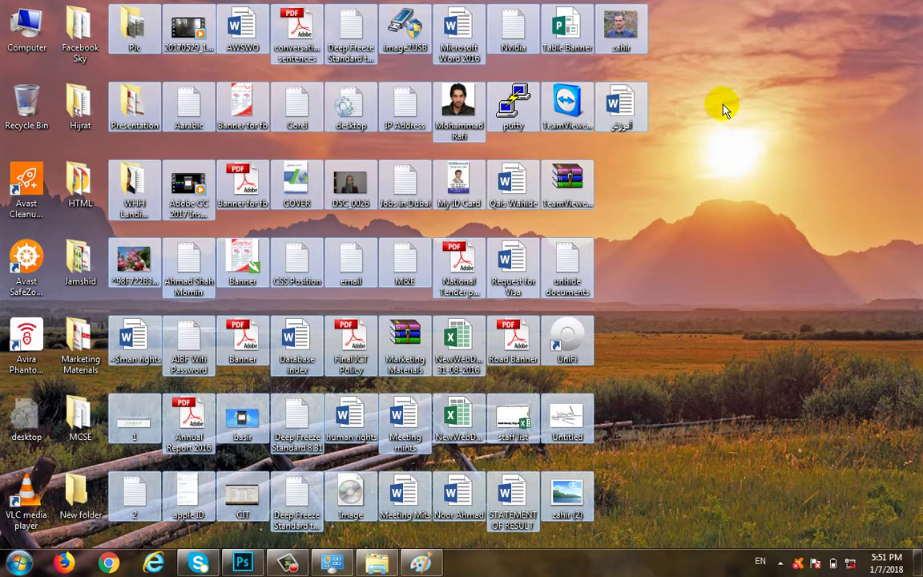
{"action": "mouse_move", "coordinate": [705, 12]}
{"action": "left_mouse_down"}
{"action": "mouse_move", "coordinate": [665, 37]}
{"action": "mouse_move", "coordinate": [463, 433]}
{"action": "mouse_move", "coordinate": [364, 423]}
{"action": "left_mouse_up"}
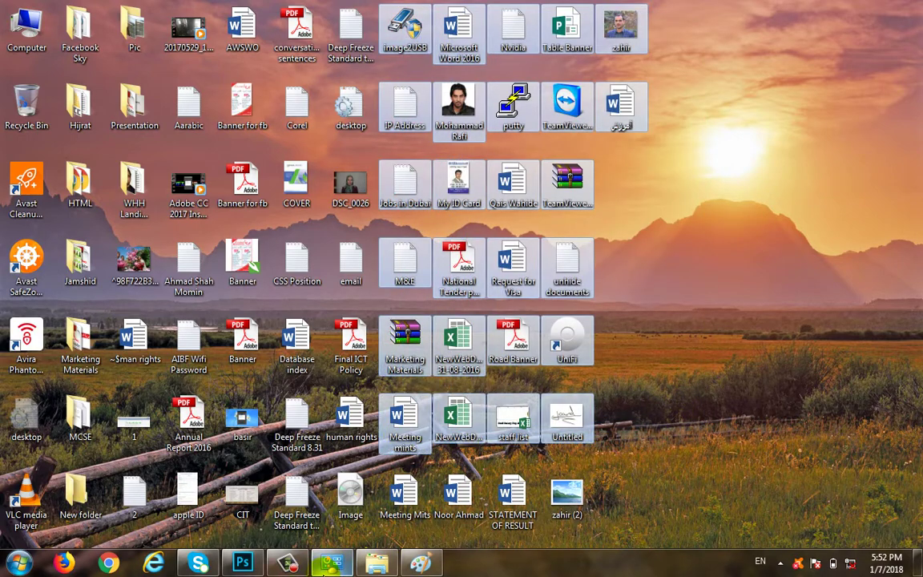
Reopen the Mouse properties from Control Panel and examine the pointer scheme and customization settings
{"action": "key", "text": "super+d"}
{"action": "left_click", "coordinate": [62, 301]}
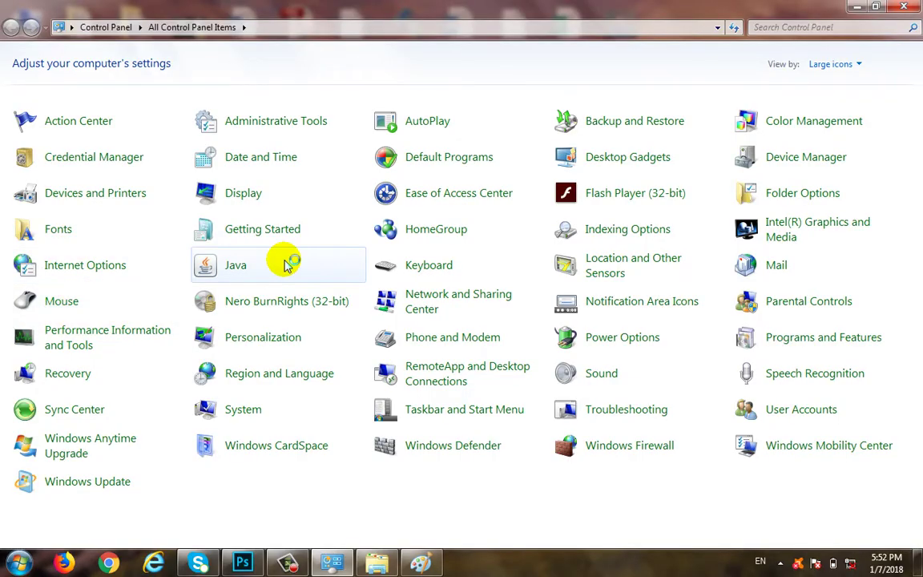
{"action": "left_click_drag", "start_coordinate": [155, 29], "coordinate": [233, 43]}
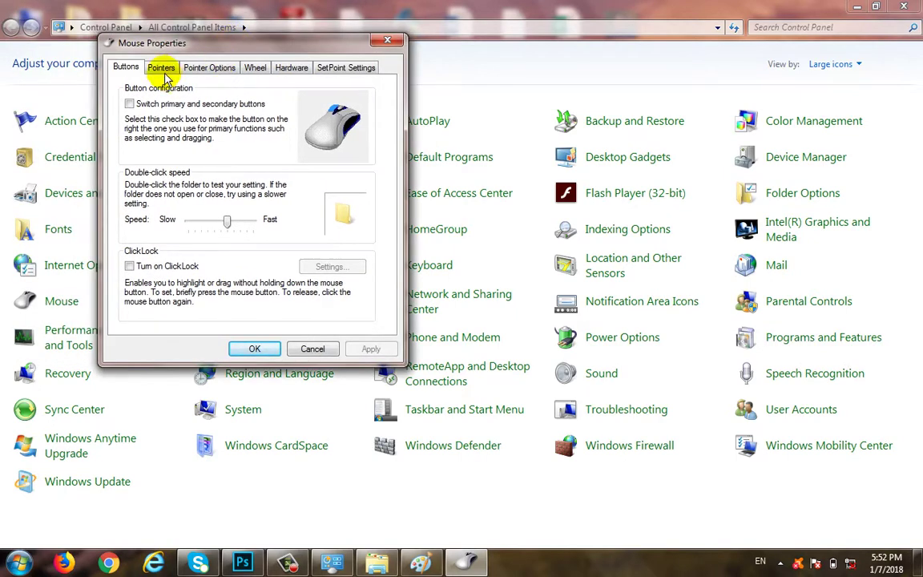
{"action": "left_click", "coordinate": [161, 67]}
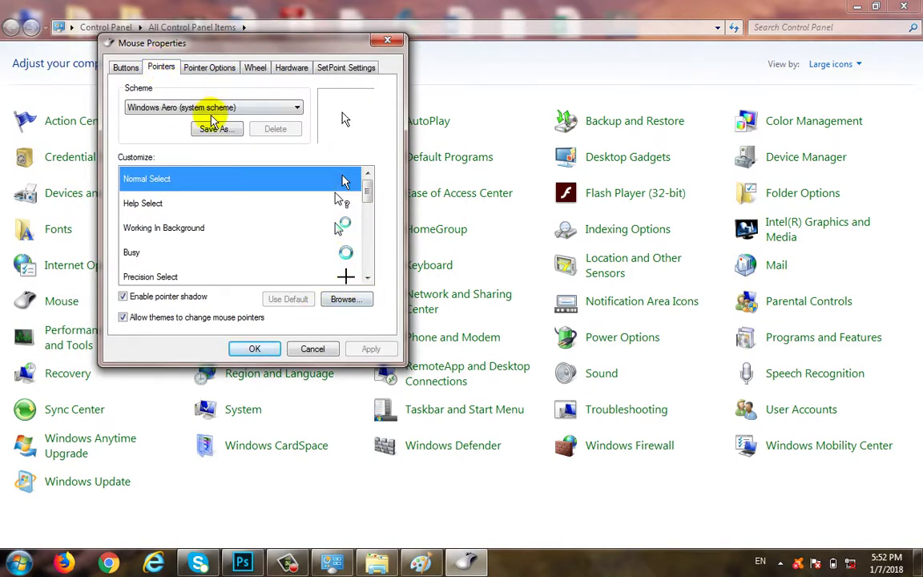
Try slow and fast pointer speeds, settle slightly above the middle with Enhance pointer precision off, and confirm
{"action": "left_click", "coordinate": [211, 69]}
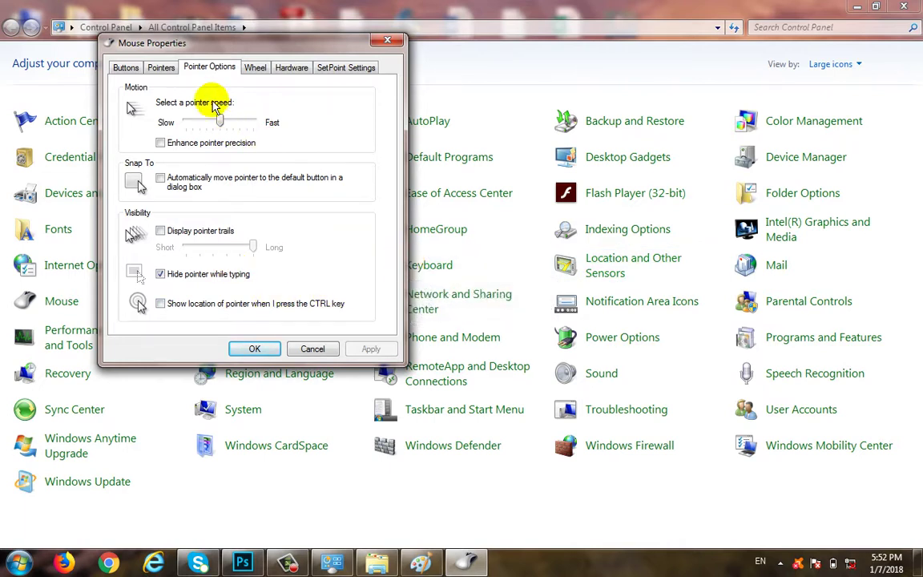
{"action": "left_click_drag", "start_coordinate": [221, 118], "coordinate": [166, 128]}
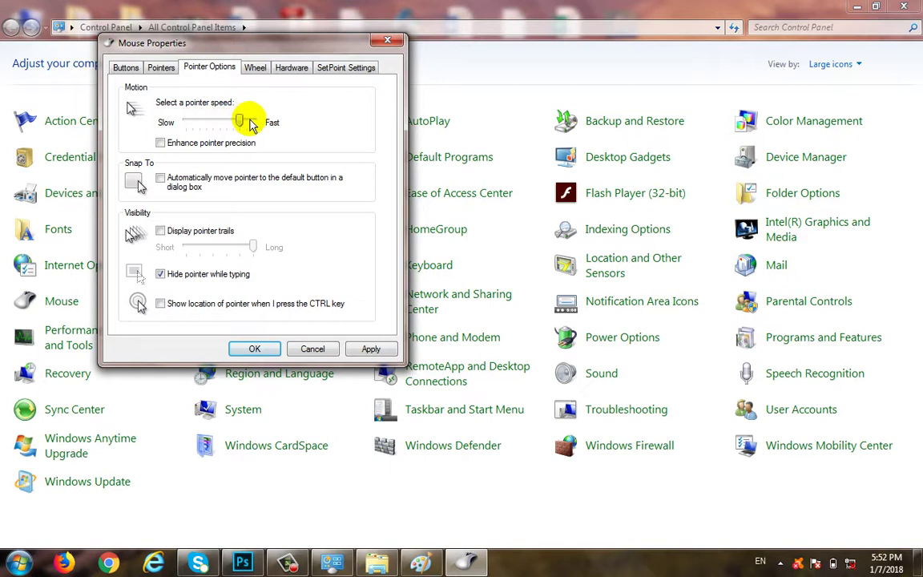
{"action": "left_click_drag", "start_coordinate": [242, 122], "coordinate": [255, 121]}
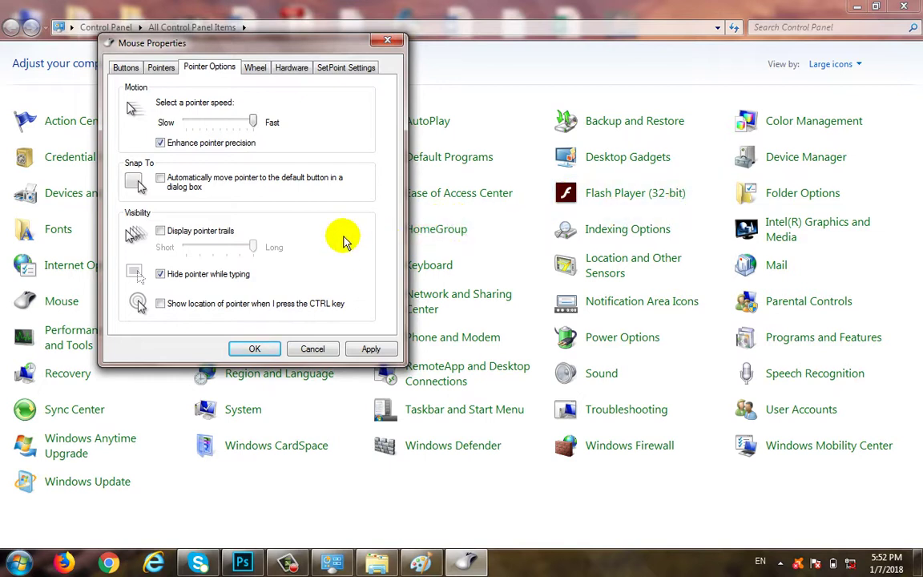
{"action": "left_click", "coordinate": [247, 147]}
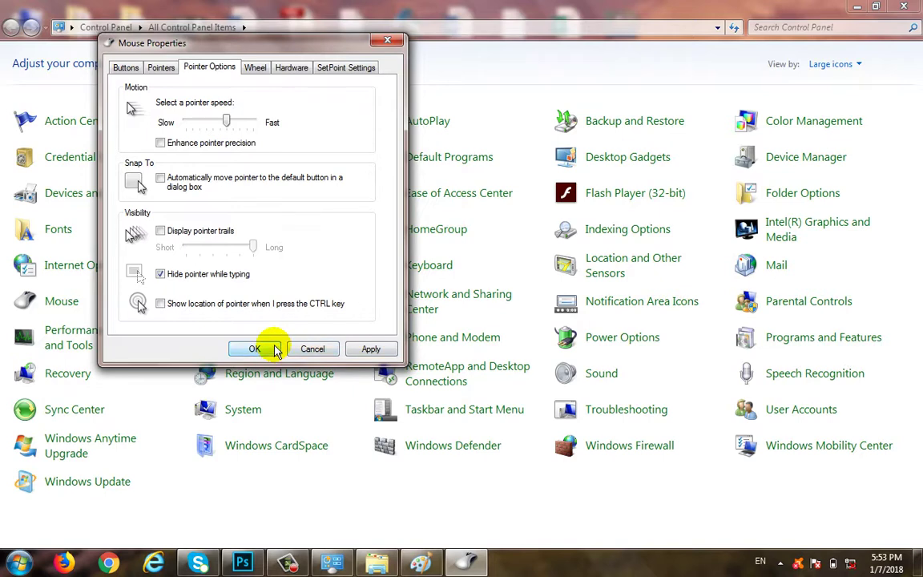
{"action": "left_click", "coordinate": [240, 348]}
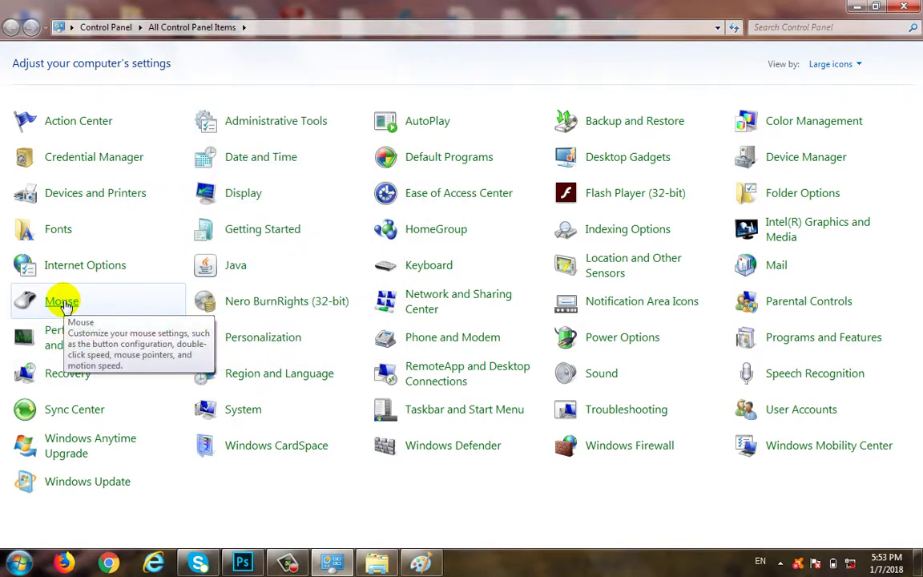
{"action": "left_click", "coordinate": [64, 304]}
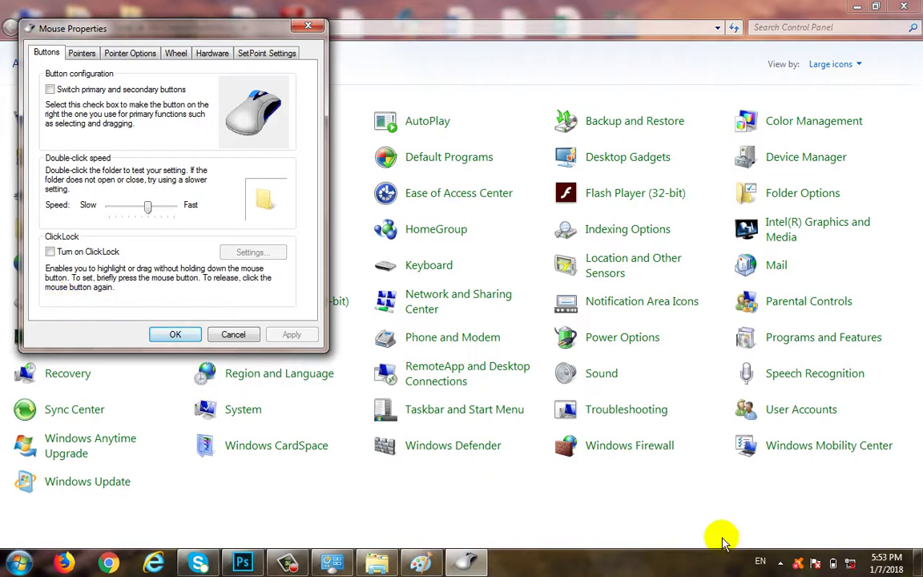
{"action": "left_click", "coordinate": [304, 24]}
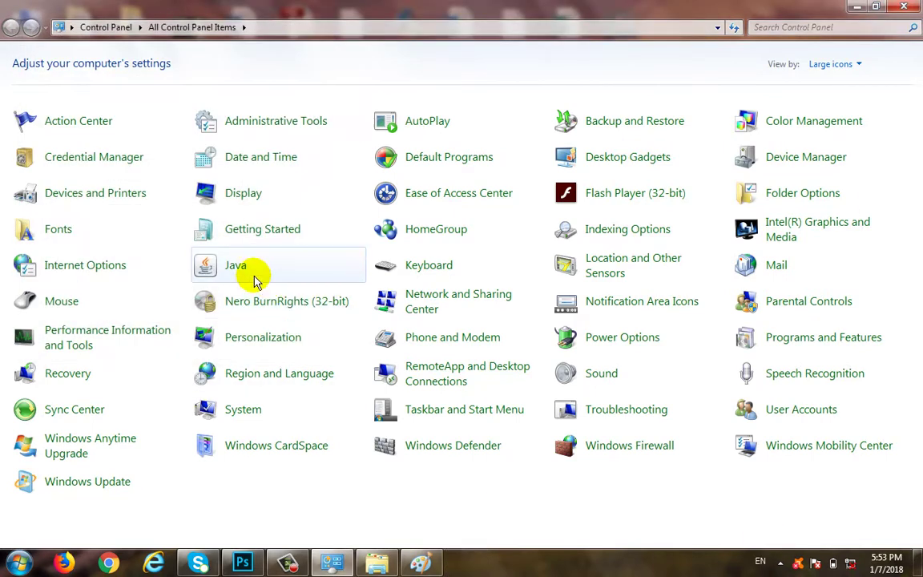
{"action": "left_click", "coordinate": [254, 202]}
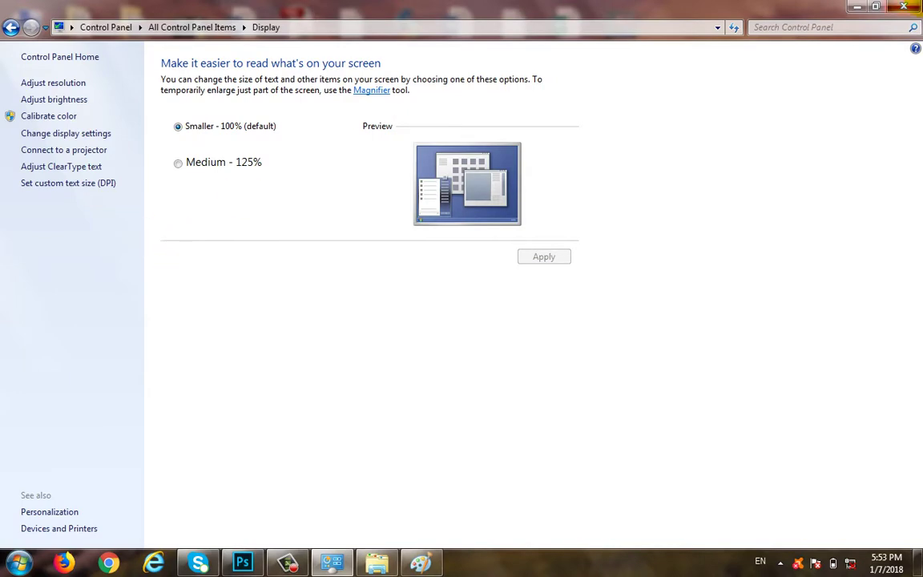
{"action": "left_click", "coordinate": [914, 7]}
{"action": "key", "text": "super"}
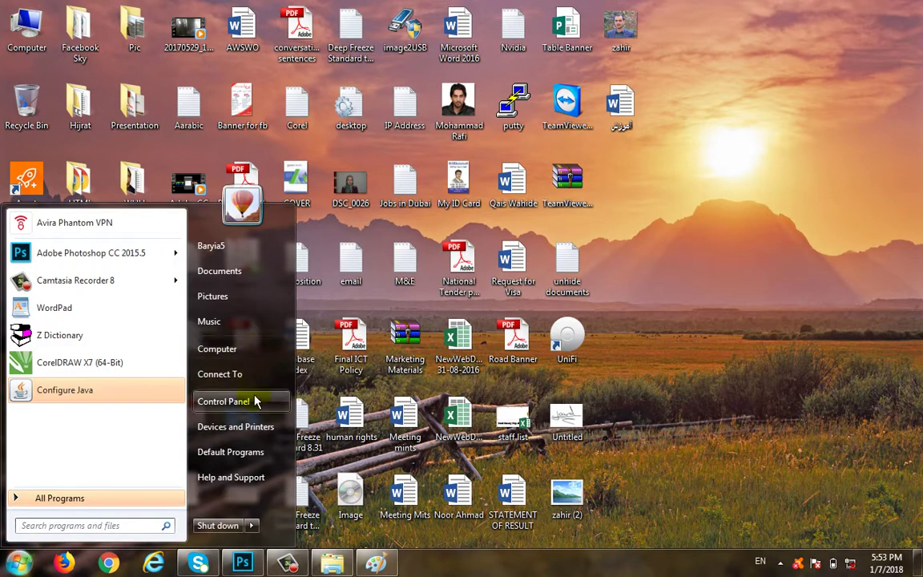
{"action": "left_click", "coordinate": [224, 401]}
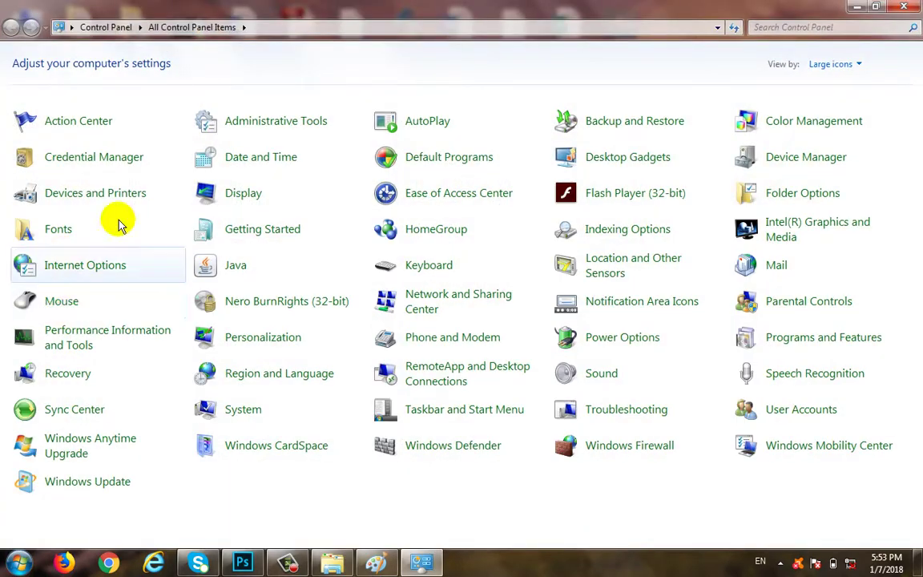
Turn on automatic pointer movement to the default button, confirm, and test it by opening and cancelling the Taskbar and Start Menu properties
{"action": "left_click", "coordinate": [148, 70]}
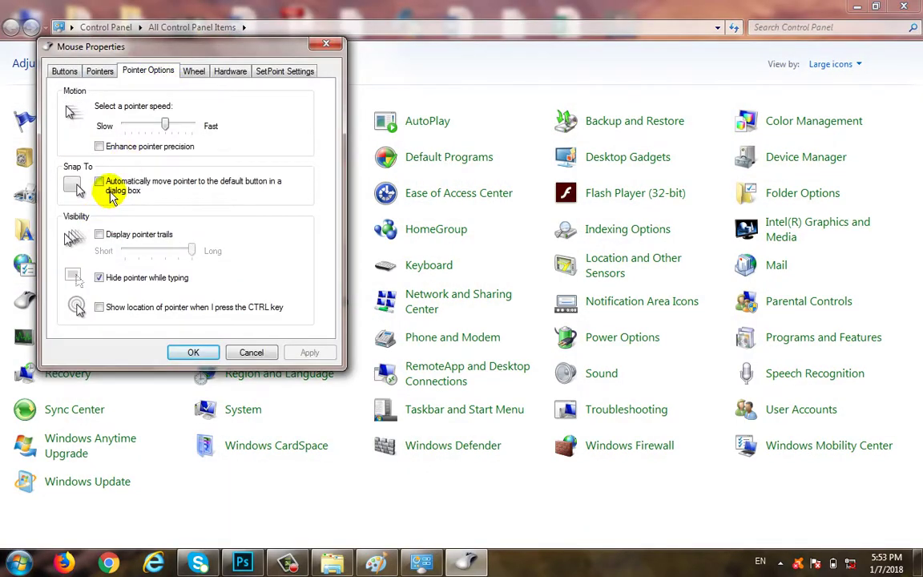
{"action": "left_click", "coordinate": [198, 352]}
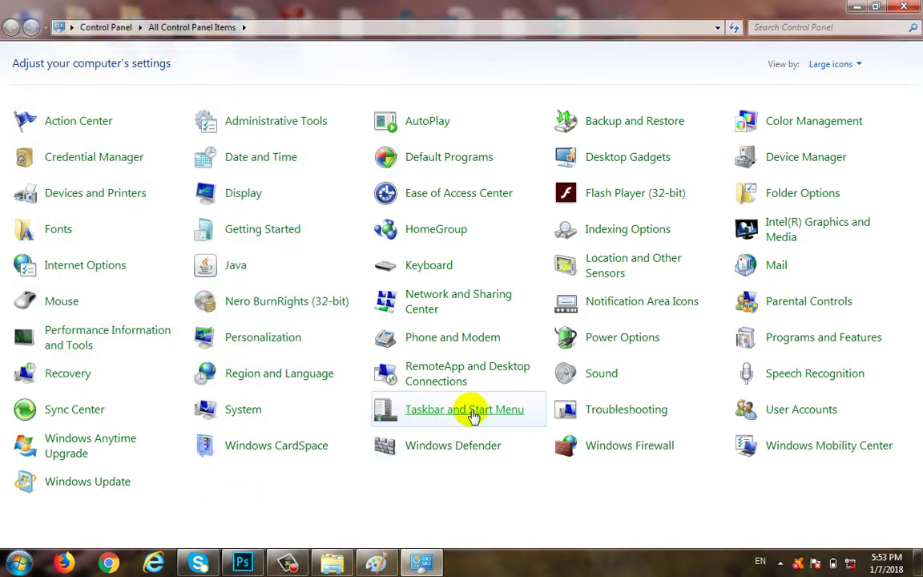
{"action": "left_click", "coordinate": [473, 413]}
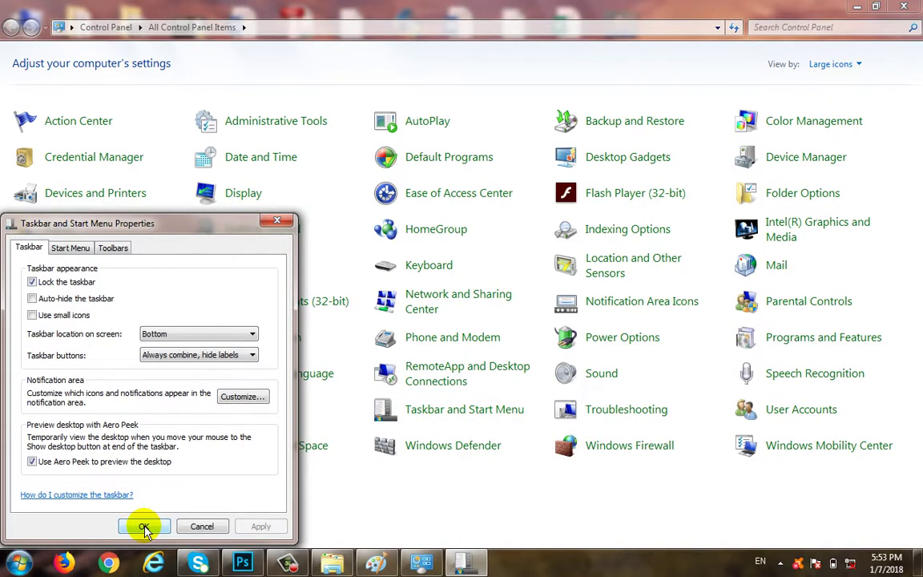
{"action": "left_click", "coordinate": [202, 527]}
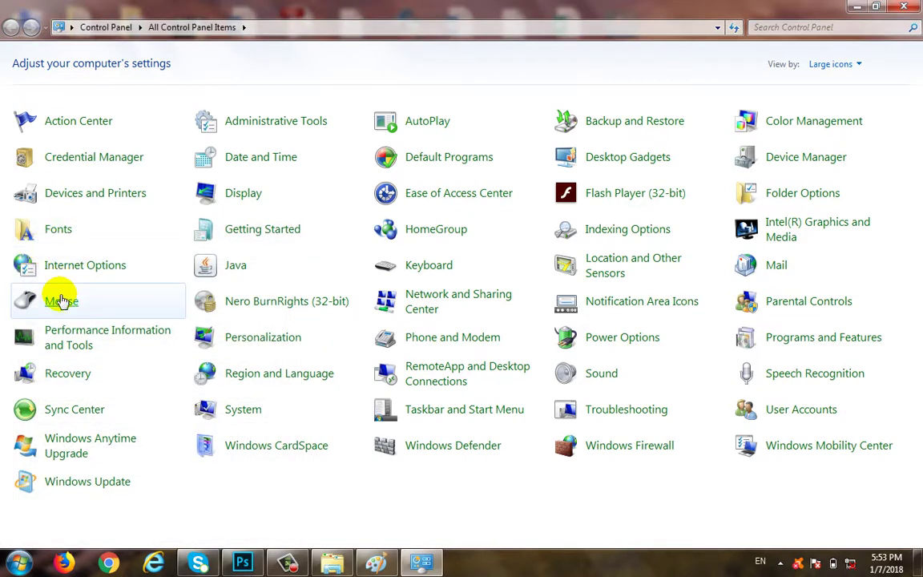
In the Mouse pointer options, turn off automatic pointer movement to the default button, turn on long pointer trails, and apply both changes
{"action": "left_click", "coordinate": [62, 301]}
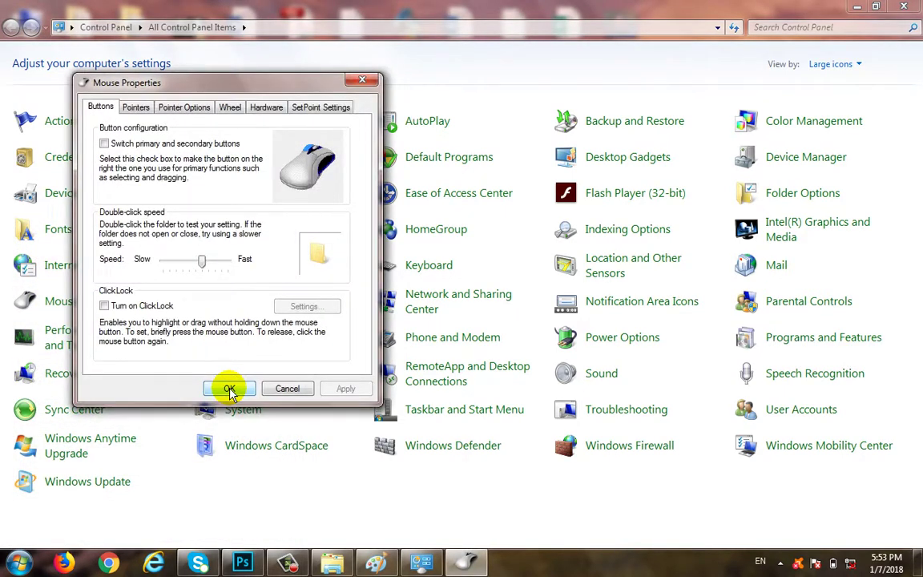
{"action": "left_click", "coordinate": [175, 107]}
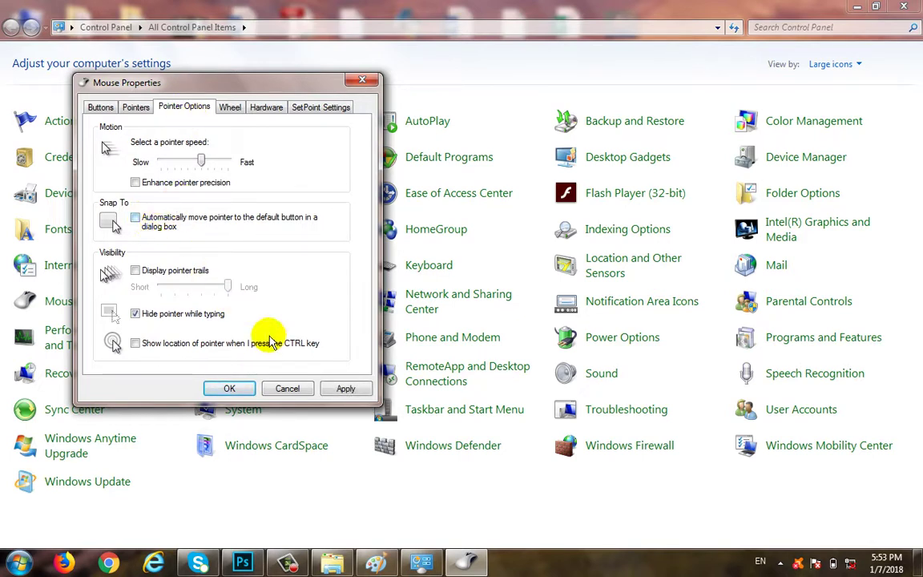
{"action": "left_click", "coordinate": [344, 388]}
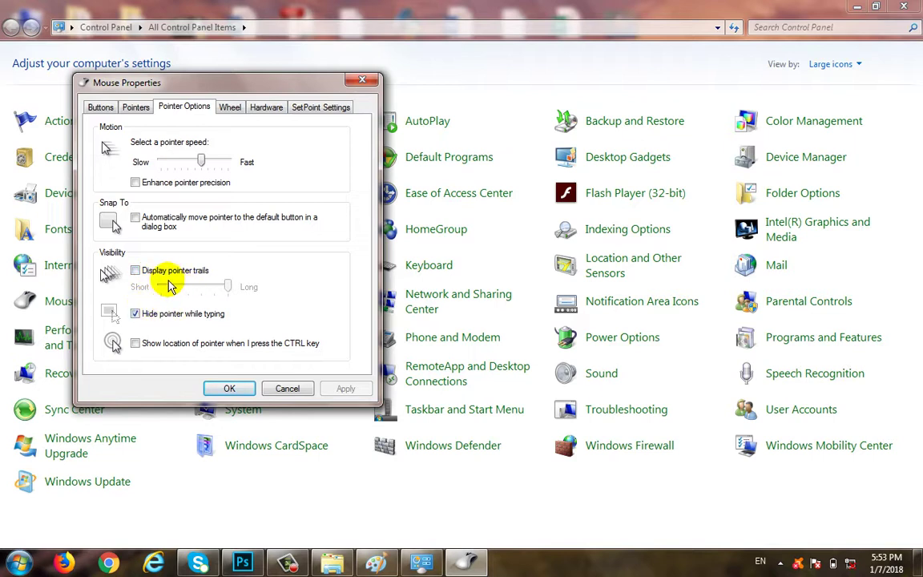
{"action": "left_click", "coordinate": [137, 271]}
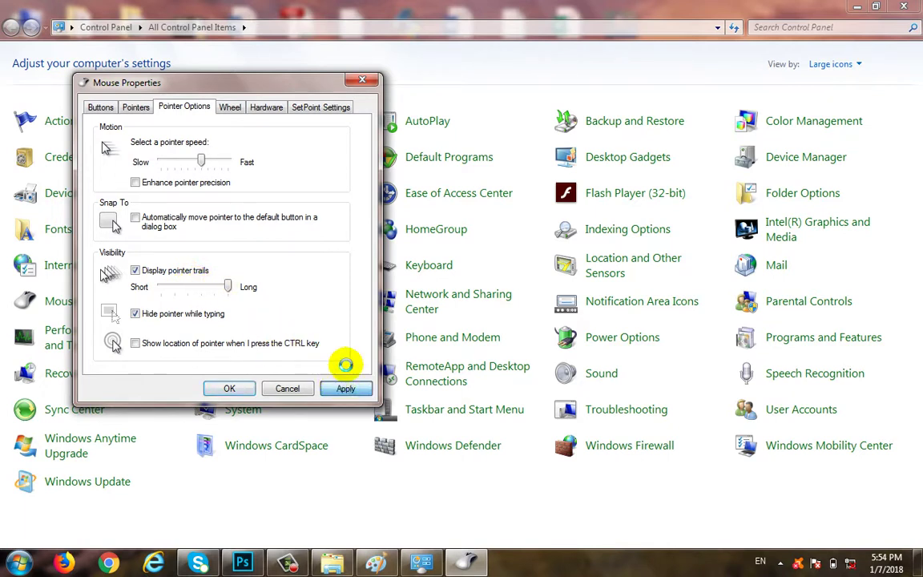
{"action": "left_click", "coordinate": [344, 389]}
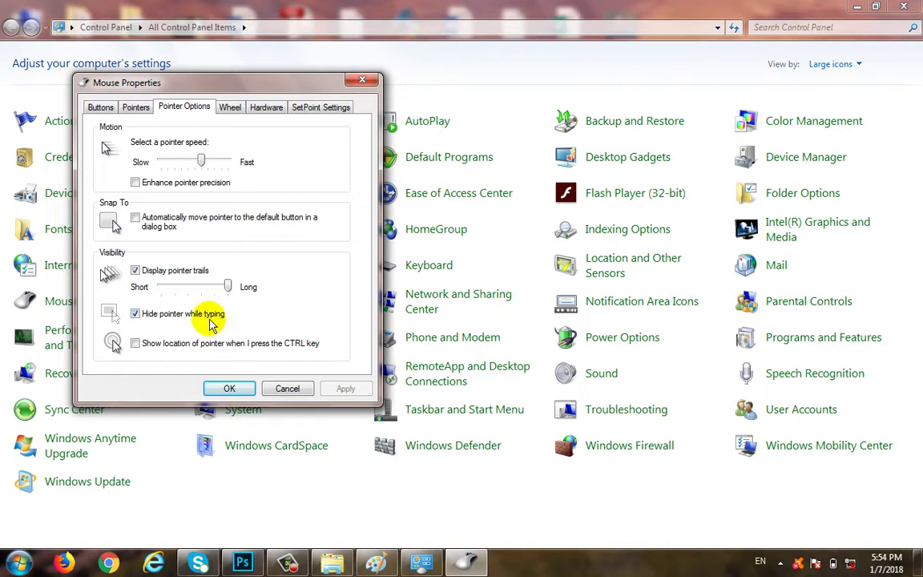
Set the pointer trails to the longest length and apply, shorten them to a middle length, and turn off Display pointer trails
{"action": "left_click_drag", "start_coordinate": [229, 286], "coordinate": [247, 281]}
{"action": "left_click", "coordinate": [337, 387]}
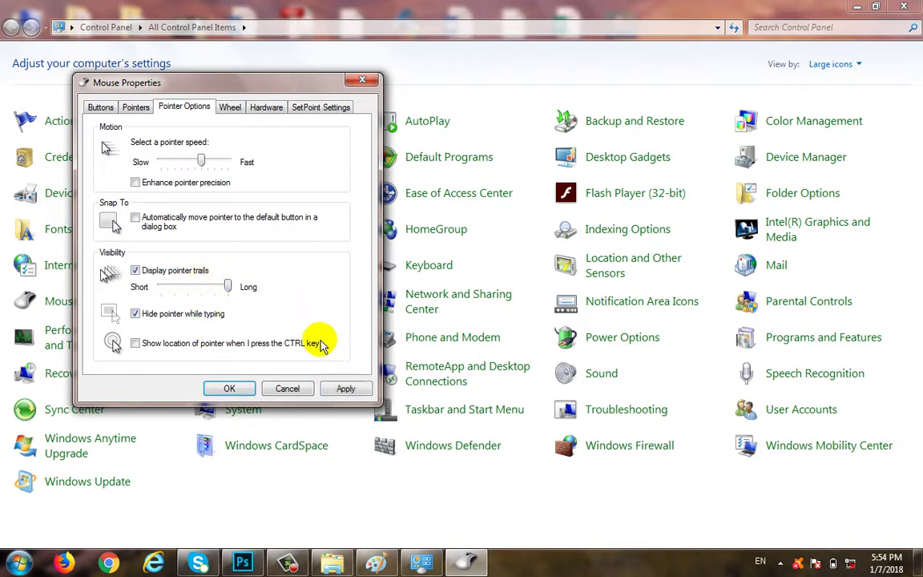
{"action": "left_click", "coordinate": [340, 388]}
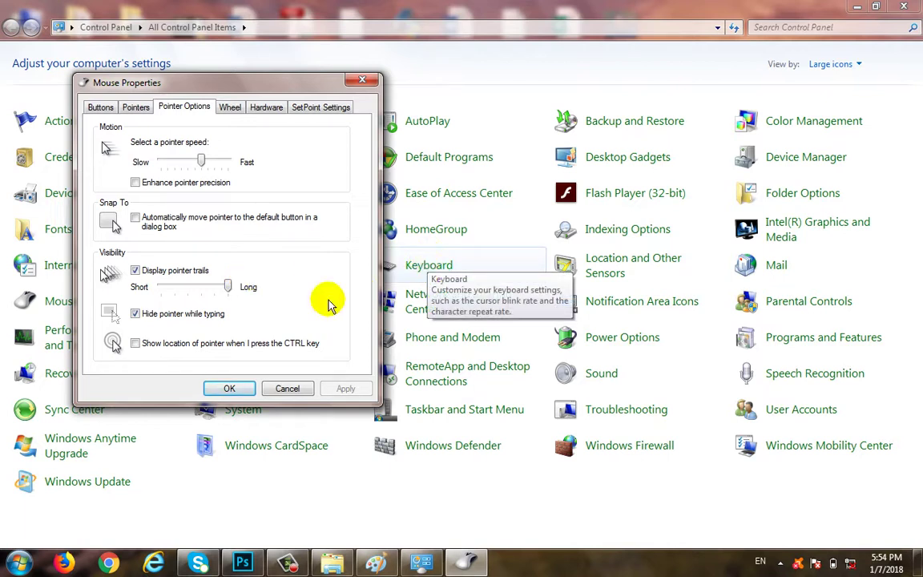
{"action": "left_click", "coordinate": [190, 293]}
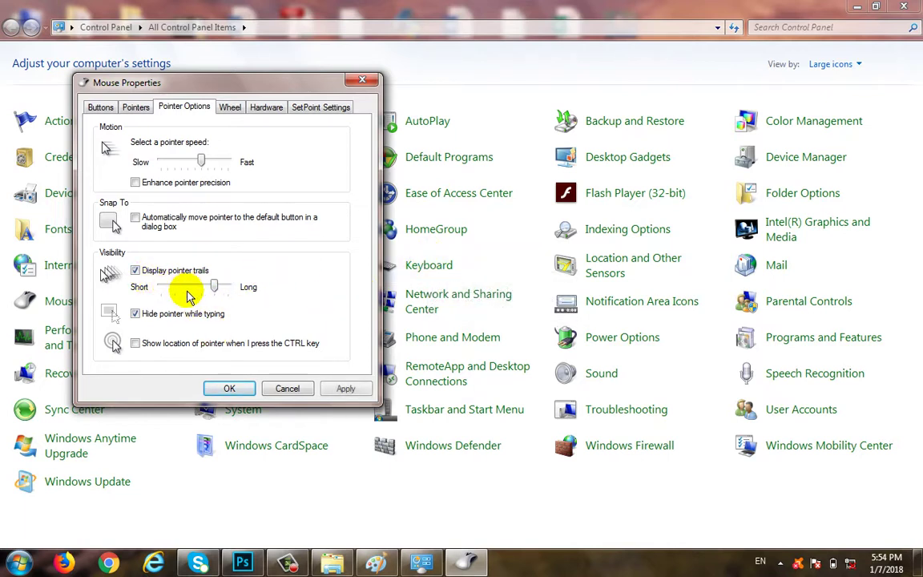
{"action": "left_click", "coordinate": [188, 294]}
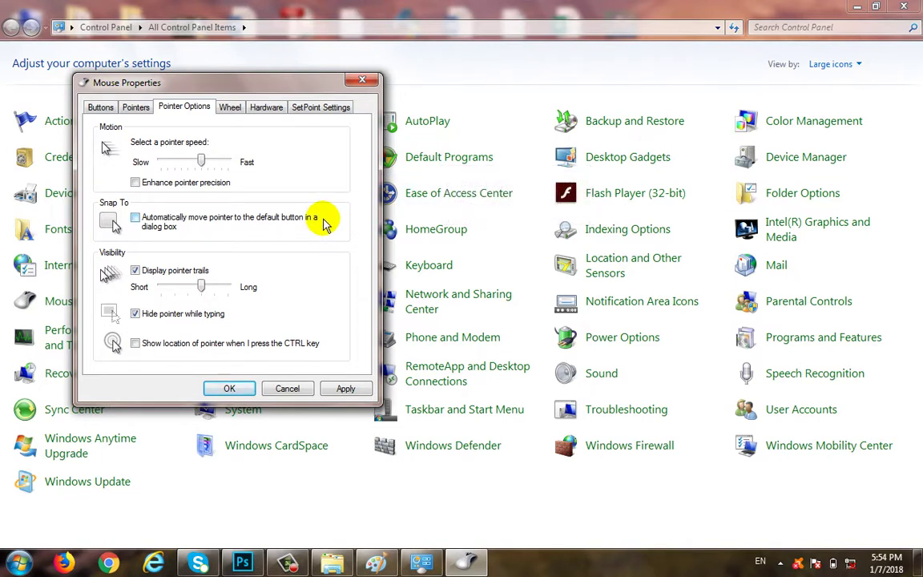
{"action": "left_click", "coordinate": [158, 273]}
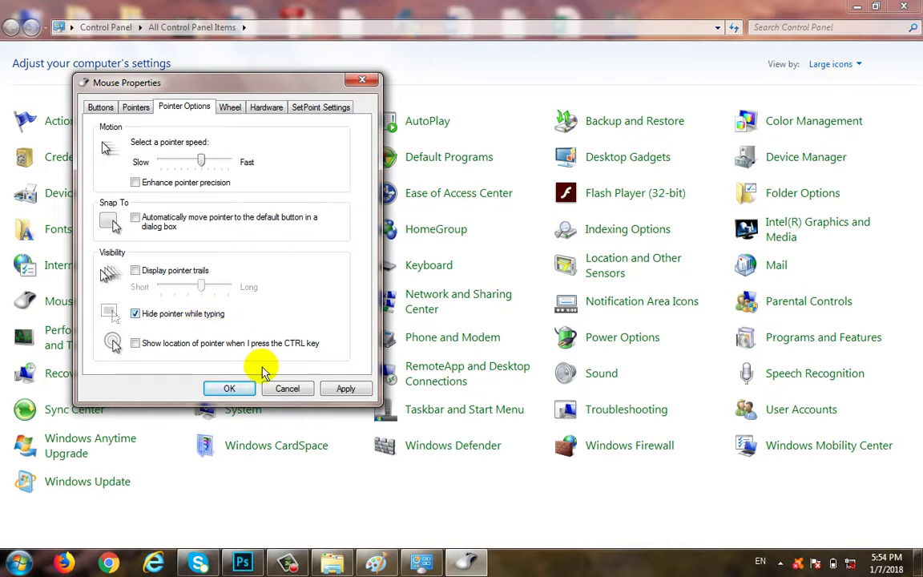
Launch Microsoft Word by searching for winword and try to bring its window forward for a typing test
{"action": "key", "text": "super"}
{"action": "type", "text": "winword"}
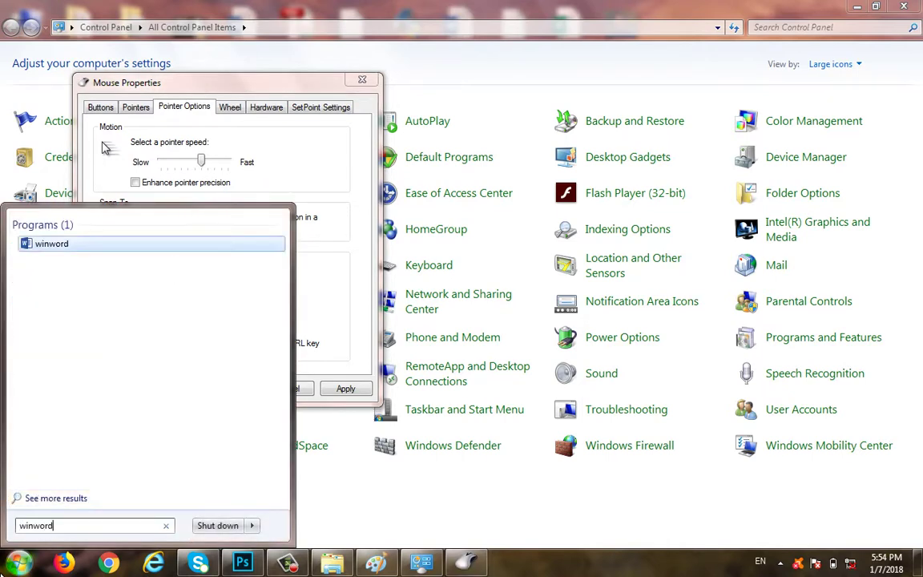
{"action": "key", "text": "Return"}
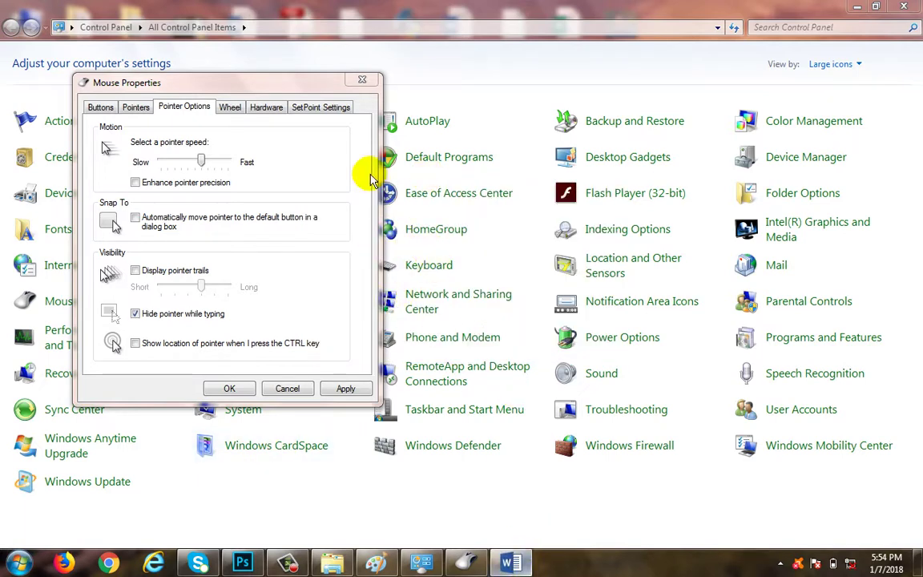
{"action": "left_click", "coordinate": [608, 422]}
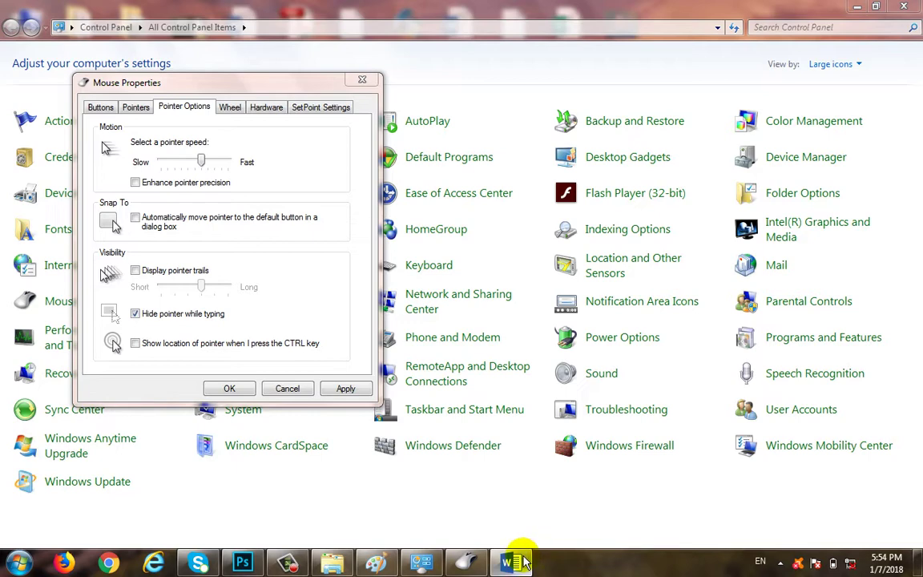
Open WordPad and enter the sample text "sdfsdf" to test hiding the pointer while typing
{"action": "key", "text": "super"}
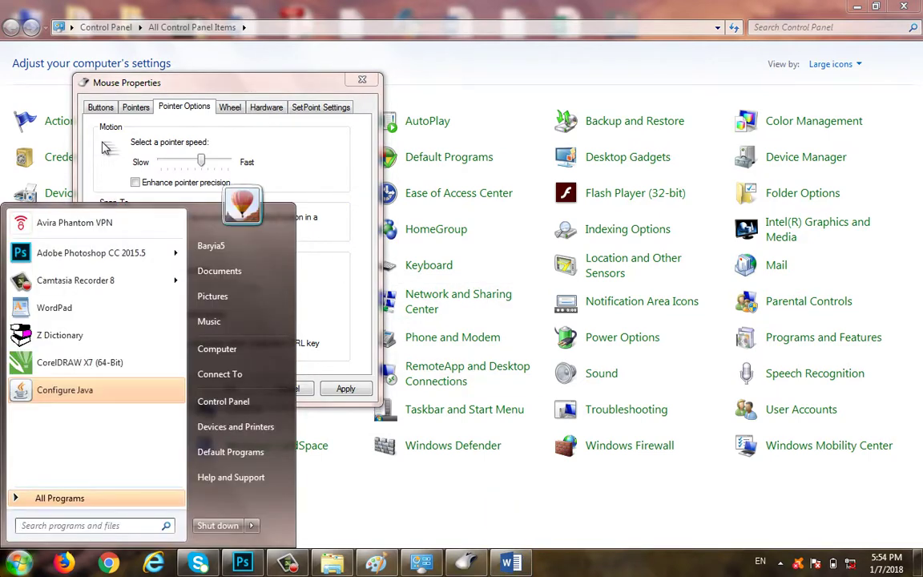
{"action": "type", "text": "wor"}
{"action": "left_click", "coordinate": [46, 199]}
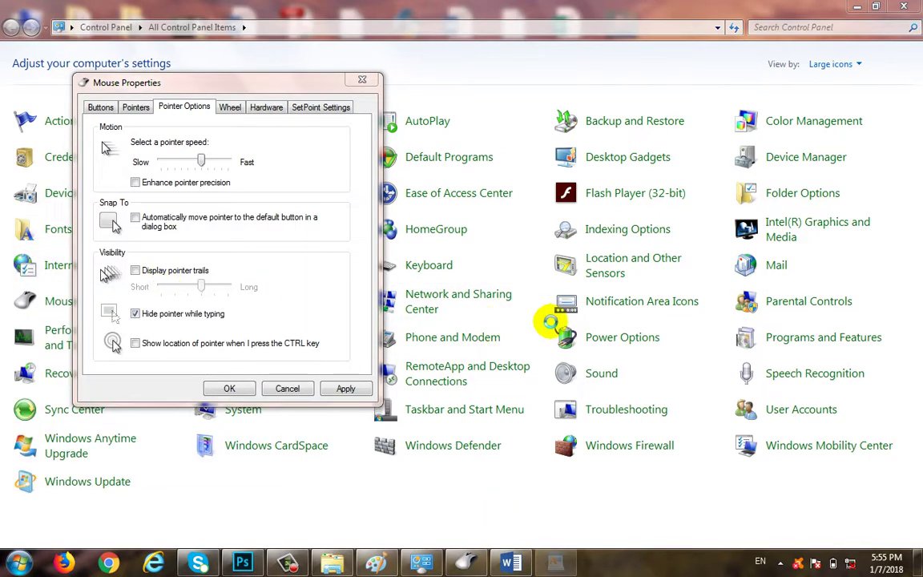
{"action": "left_click", "coordinate": [690, 90]}
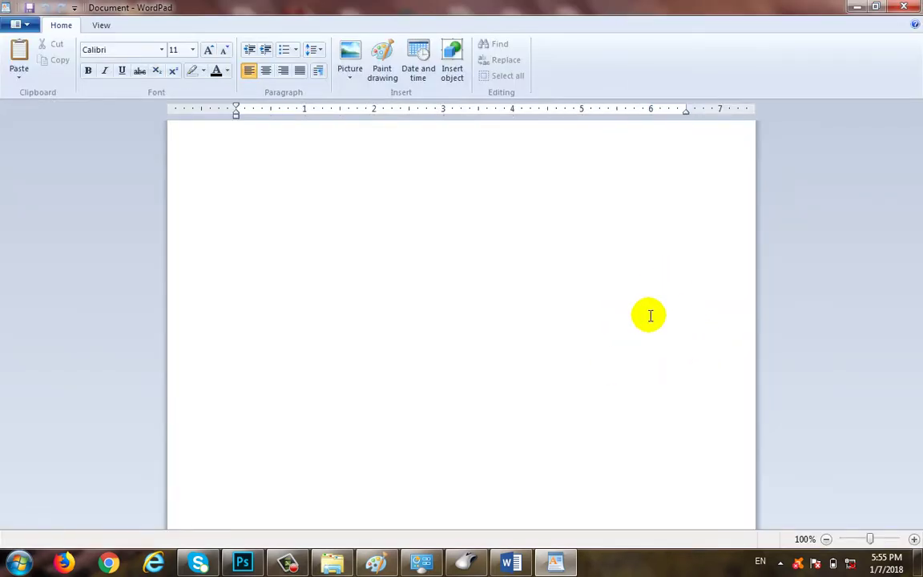
{"action": "type", "text": "sdfsdf"}
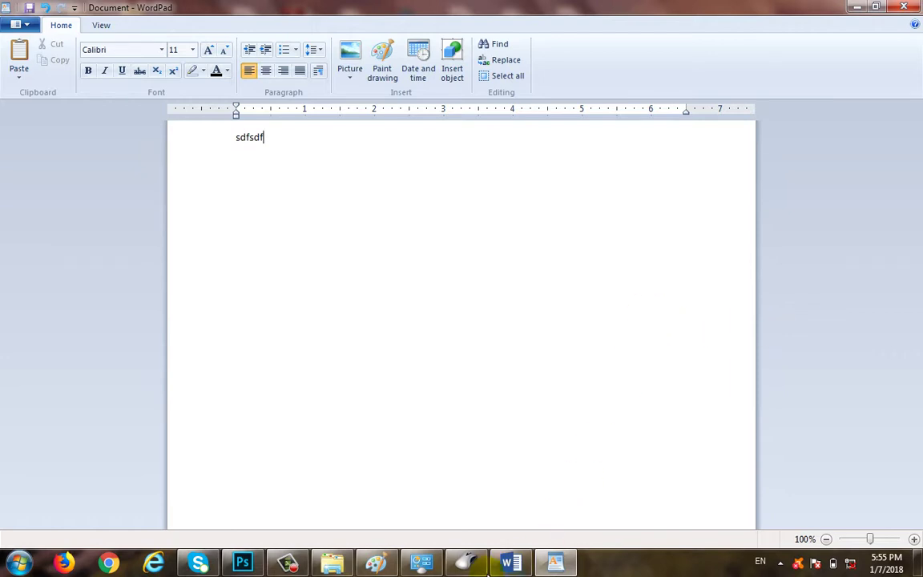
Turn off Hide pointer while typing in the Mouse properties, apply it, and add "dfsddsfsdf" to the WordPad text as a test
{"action": "left_click", "coordinate": [466, 561]}
{"action": "left_click", "coordinate": [181, 315]}
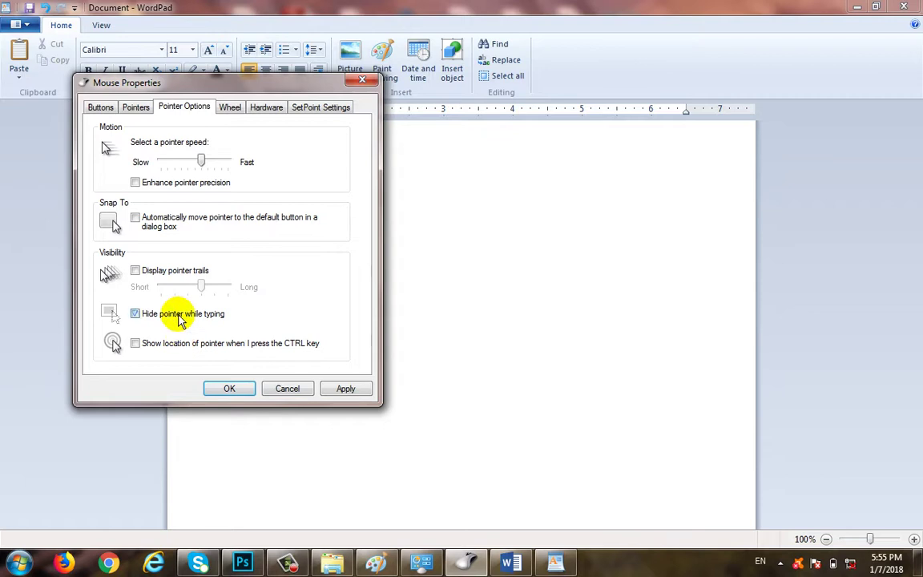
{"action": "left_click", "coordinate": [355, 390]}
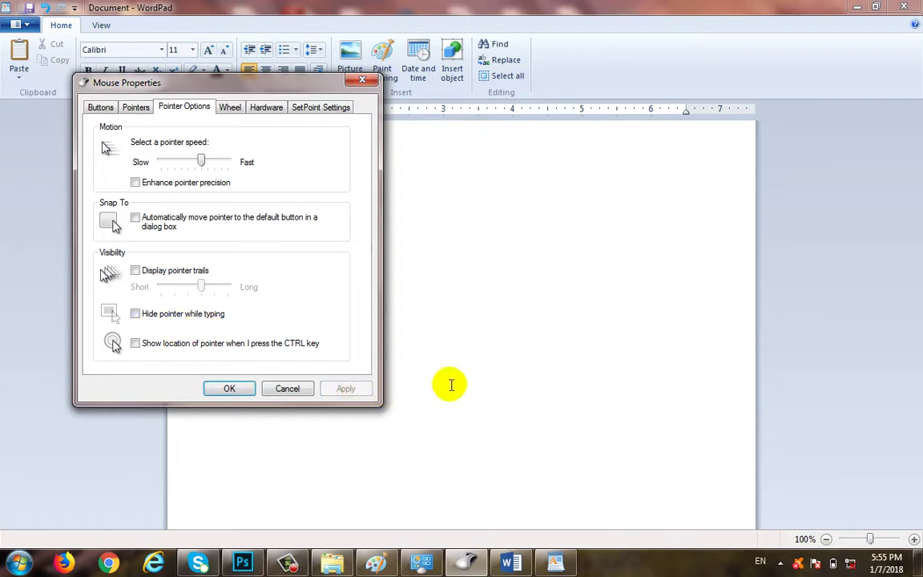
{"action": "key", "text": "Return"}
{"action": "type", "text": "df"}
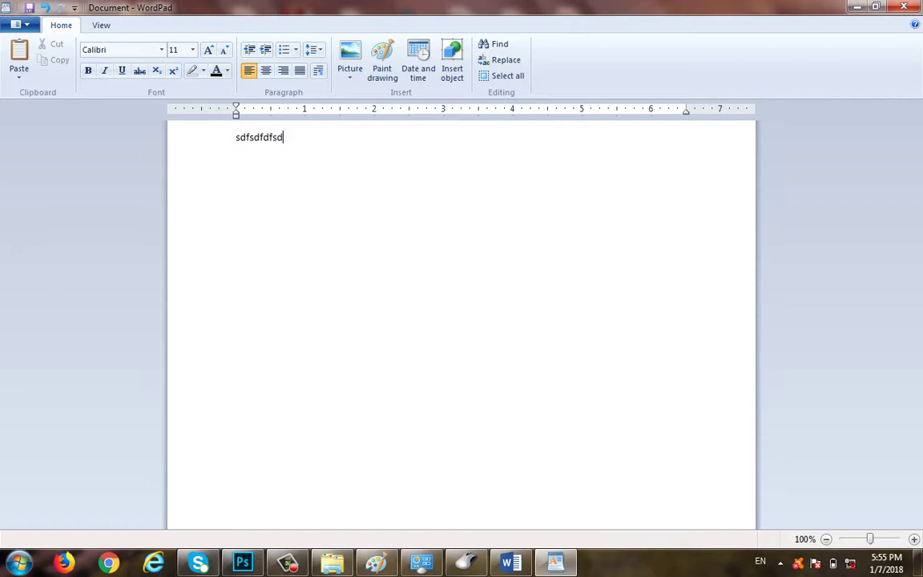
{"action": "type", "text": "sddsfsdf"}
Turn on Hide pointer while typing and Show location of pointer when I press the CTRL key, confirm, and test the location effect
{"action": "left_click", "coordinate": [468, 567]}
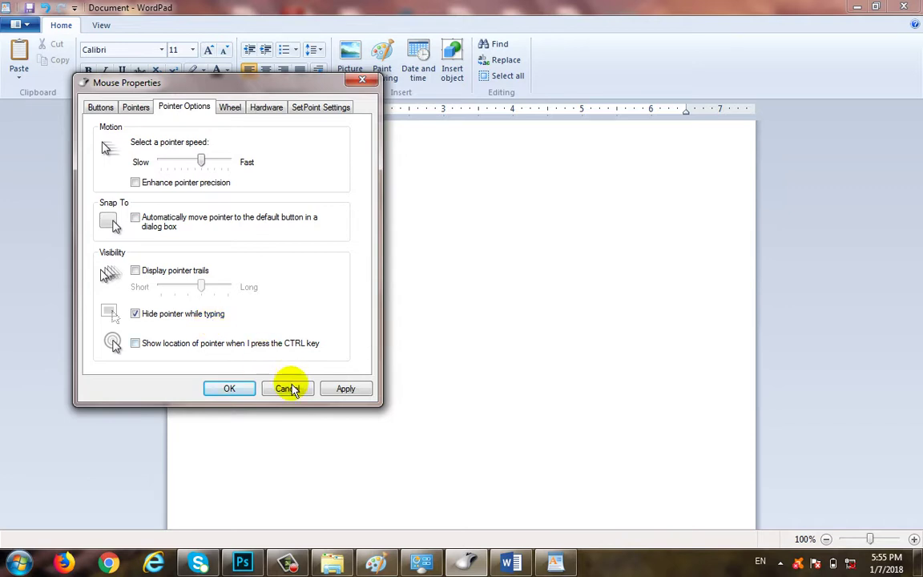
{"action": "left_click", "coordinate": [349, 390]}
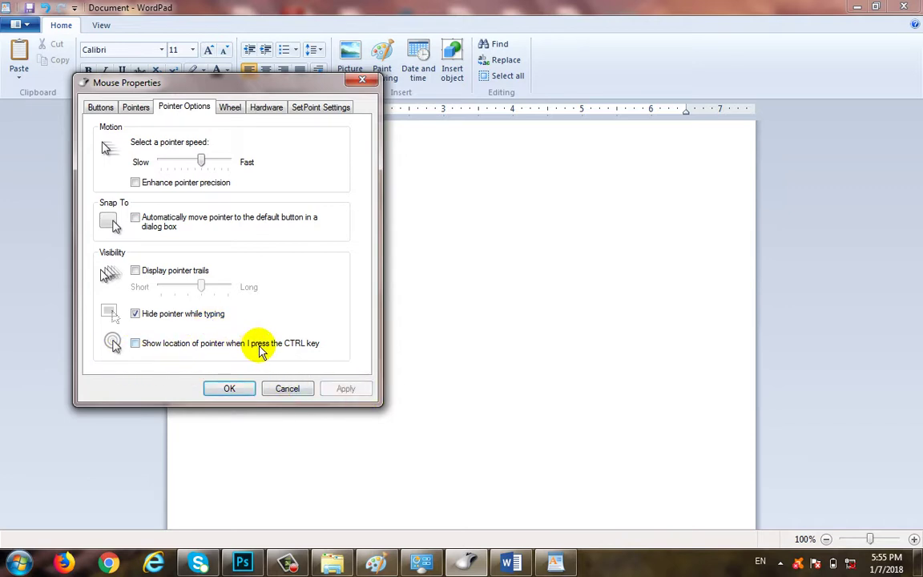
{"action": "left_click", "coordinate": [206, 345]}
{"action": "left_click", "coordinate": [230, 389]}
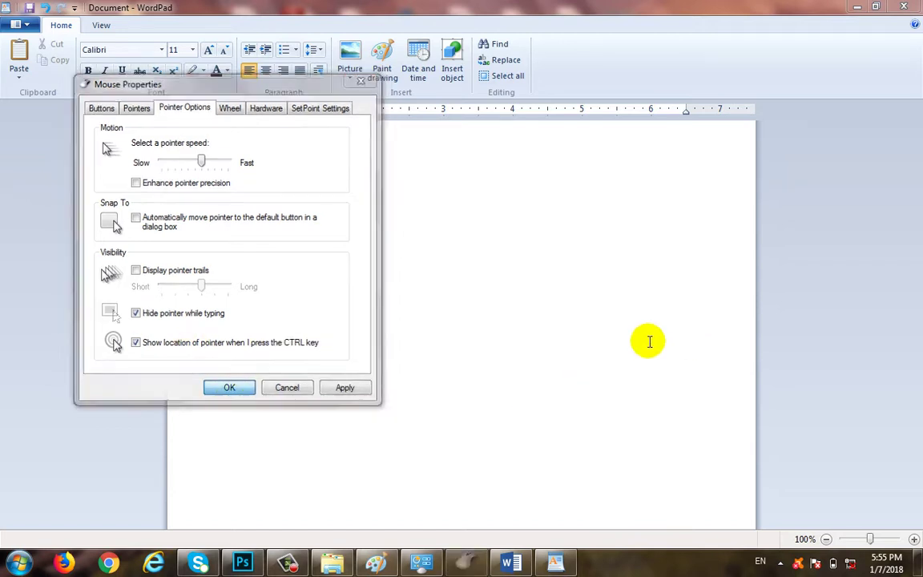
{"action": "key", "text": "ctrl"}
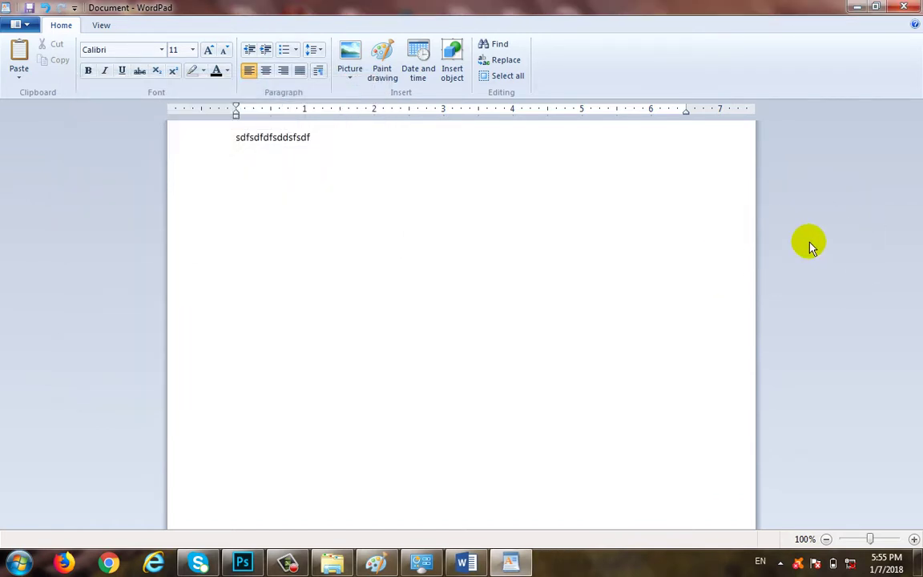
{"action": "key", "text": "ctrl"}
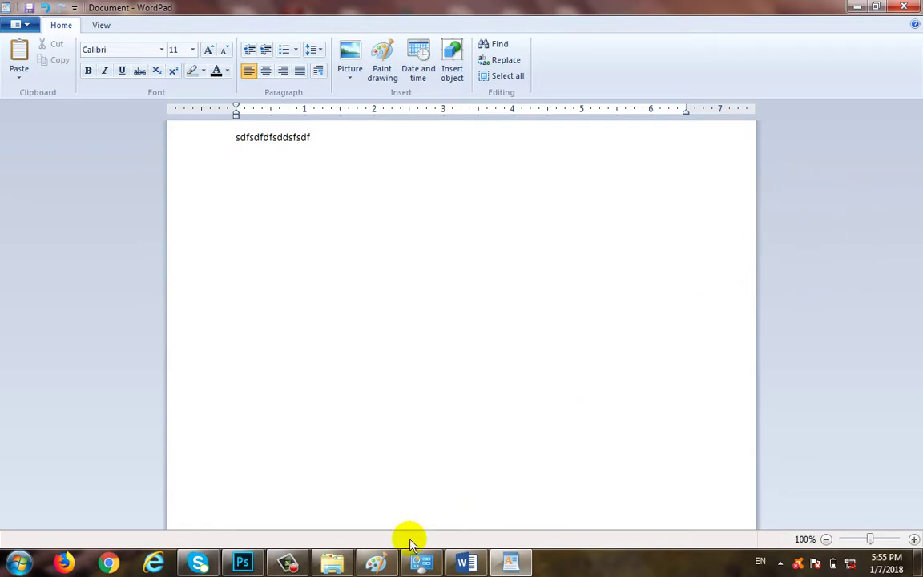
Reopen the Mouse properties from Control Panel, turn off Show location of pointer when I press the CTRL key, and confirm
{"action": "left_click", "coordinate": [422, 562]}
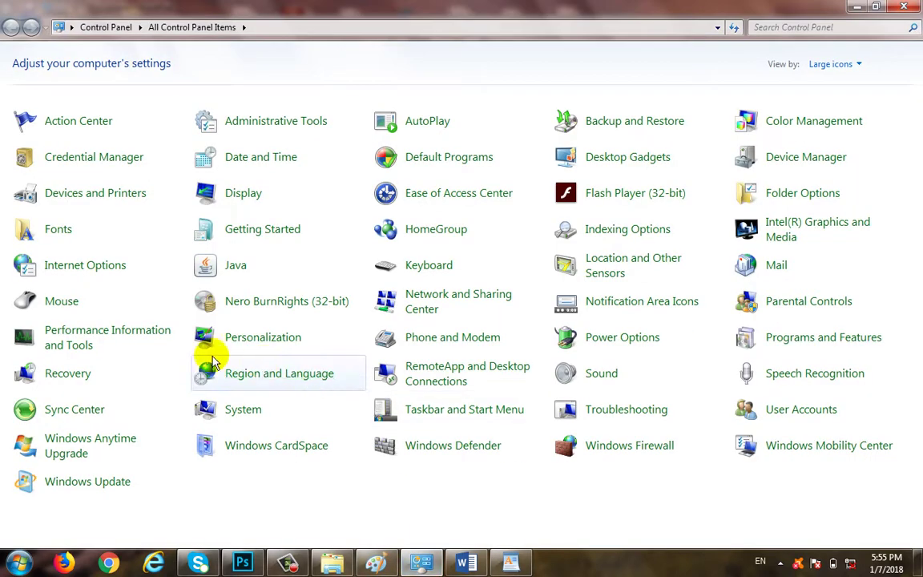
{"action": "left_click", "coordinate": [62, 302]}
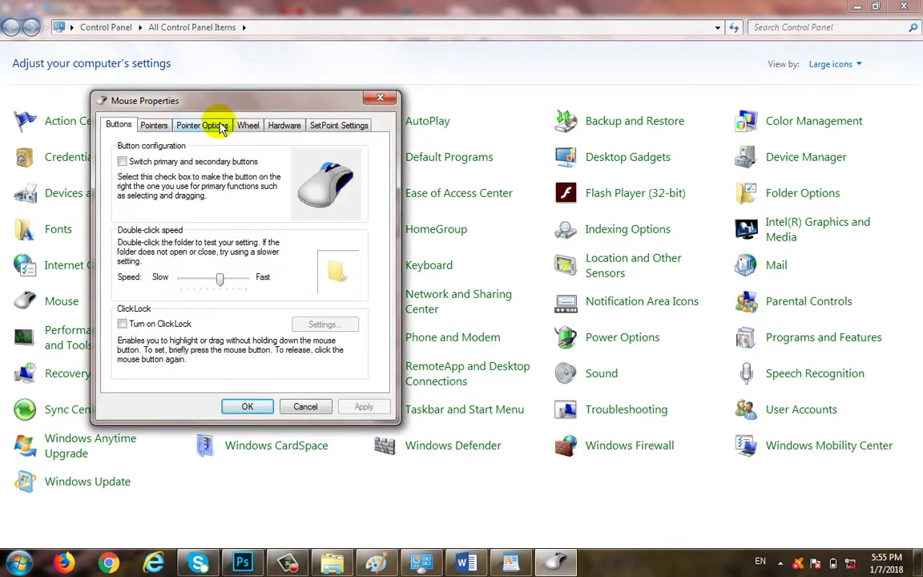
{"action": "left_click", "coordinate": [210, 125]}
{"action": "left_click", "coordinate": [153, 362]}
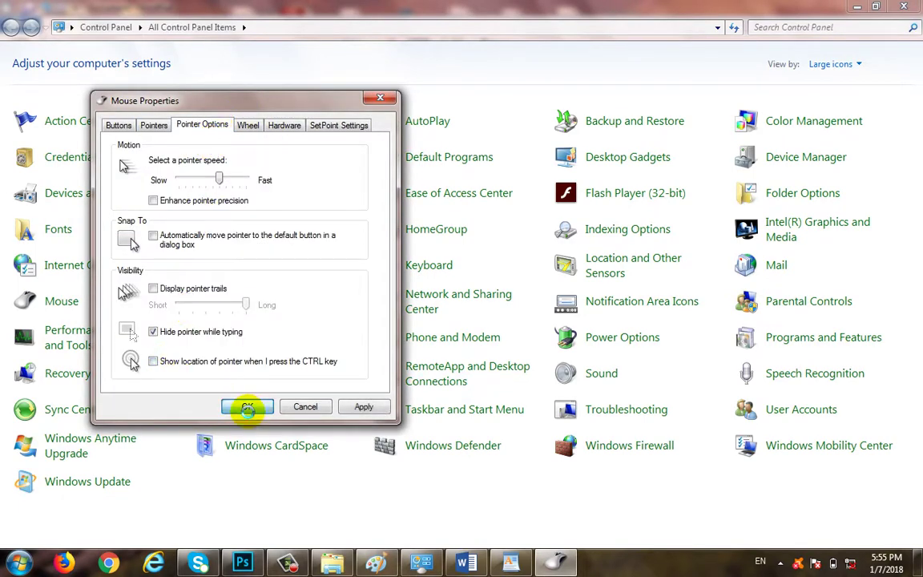
{"action": "left_click", "coordinate": [248, 407]}
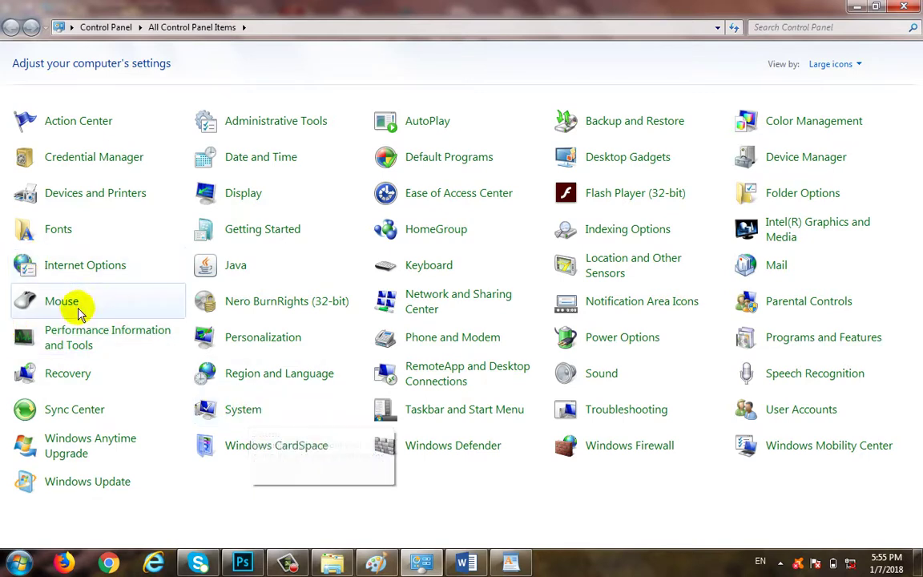
{"action": "left_click", "coordinate": [287, 563]}
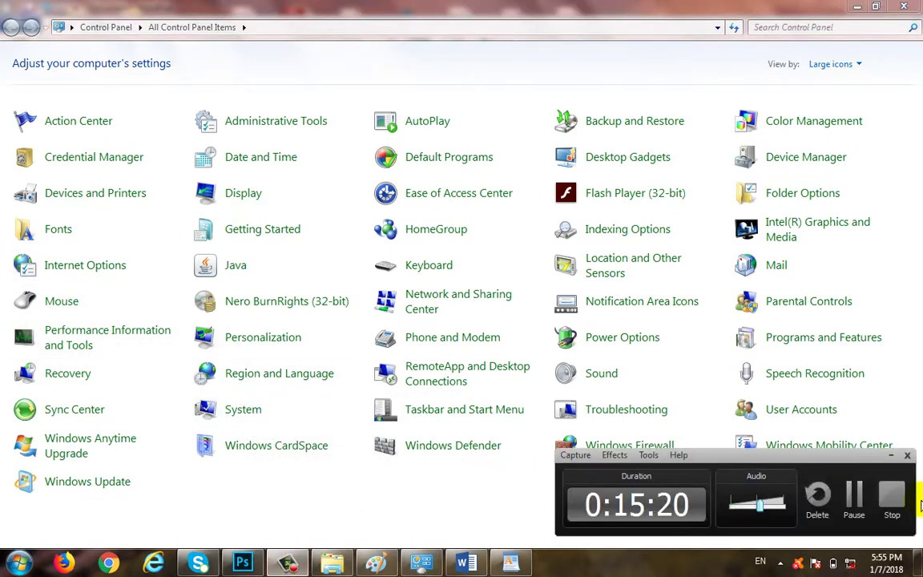